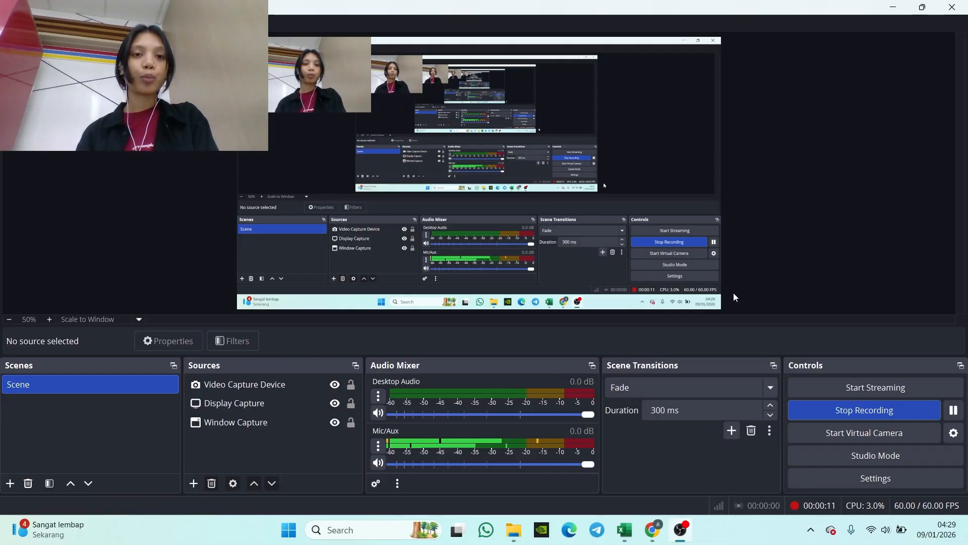
Step: Minimize the recording window and launch Microsoft Project from the recent searches
left_click(890, 10)
mouse_move(627, 542)
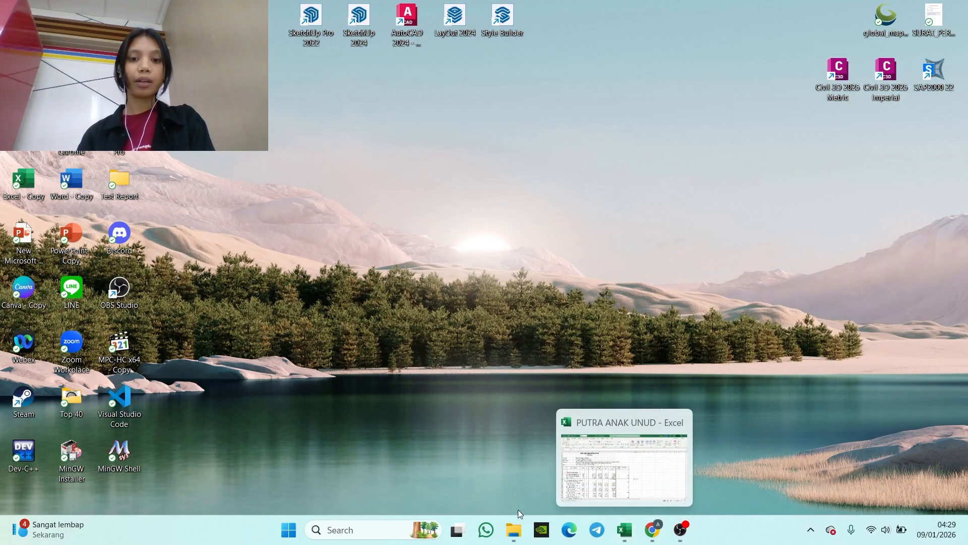
left_click(337, 526)
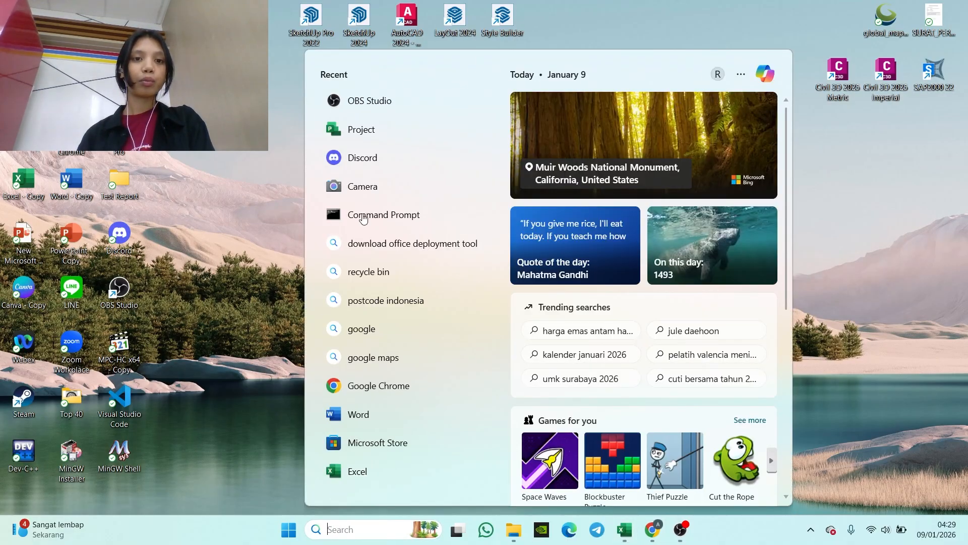
left_click(367, 137)
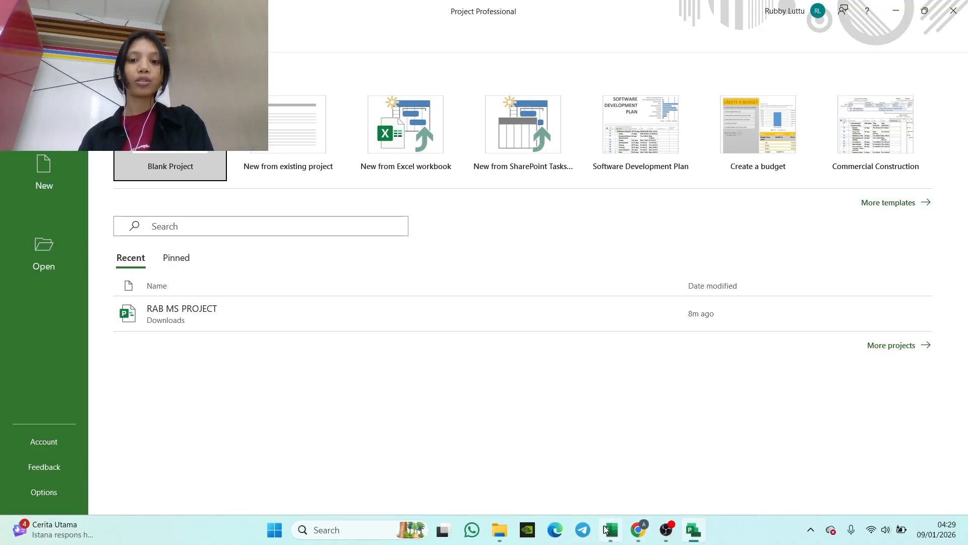
Step: Review the work items, durations and predecessors in the PUTRA ANAK UNUD Excel workbook, then return to Project
mouse_move(608, 528)
left_click(605, 485)
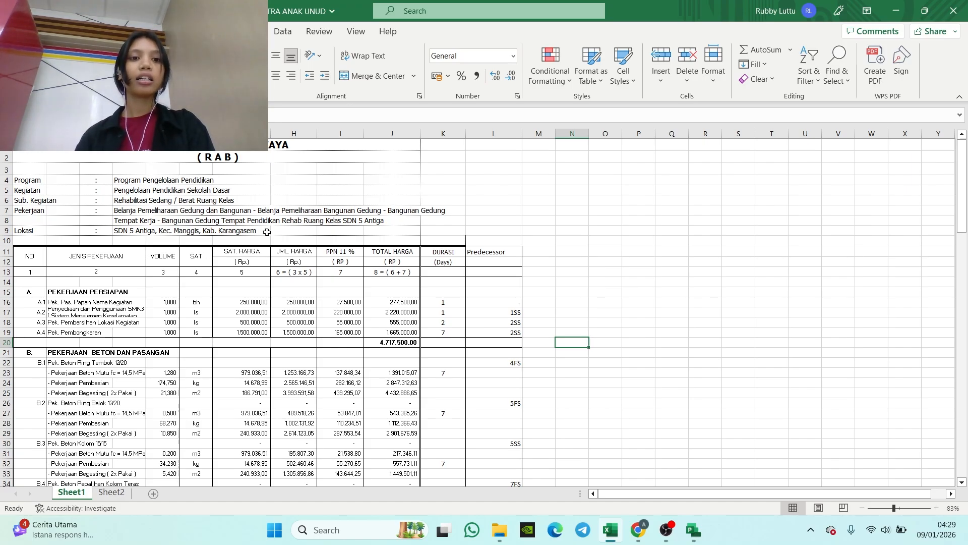
left_click(893, 10)
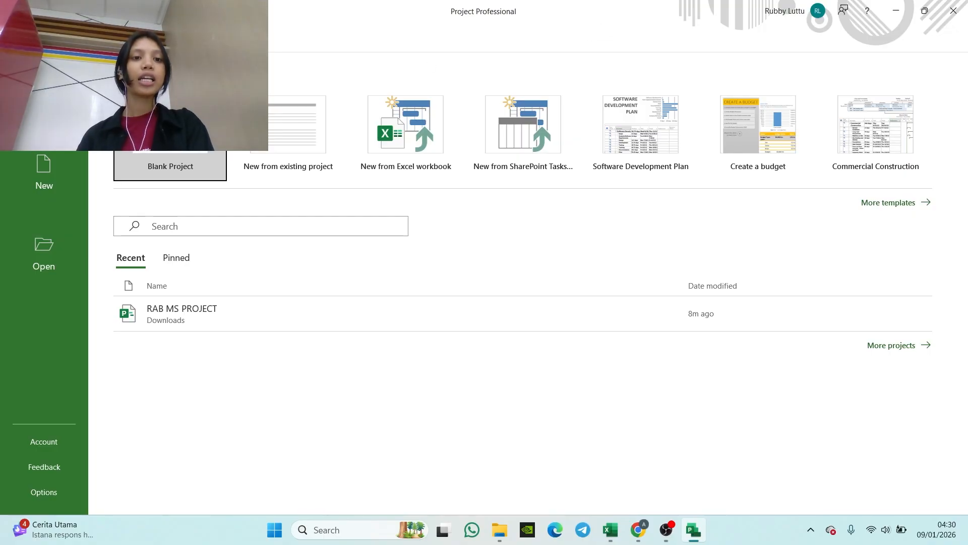
Step: Create a blank project and set its calendar option for the start of the week to Monday
left_click(171, 164)
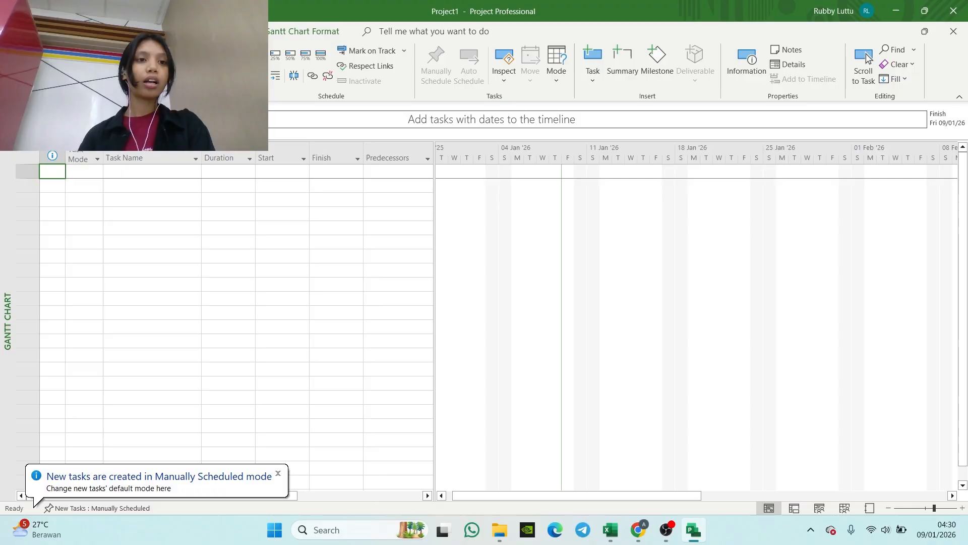
left_click(14, 32)
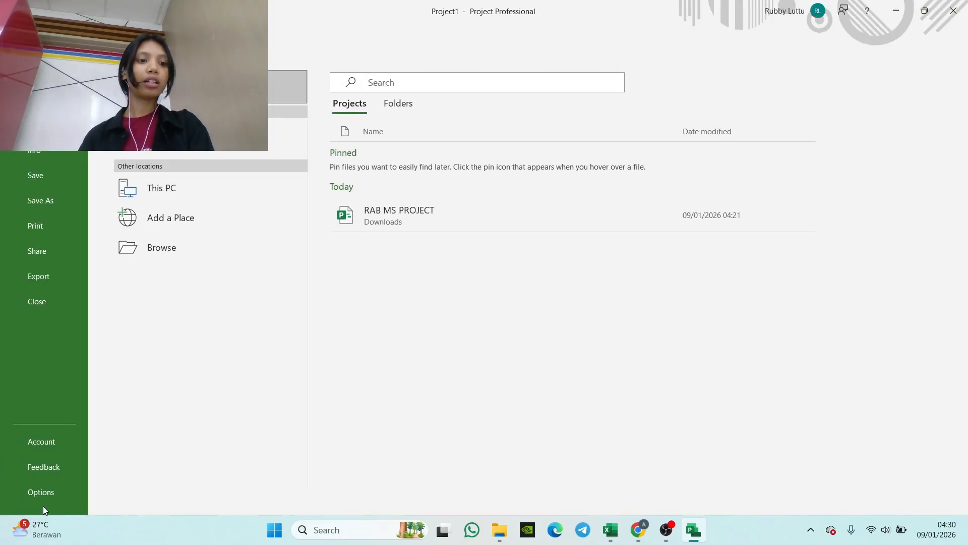
left_click(37, 491)
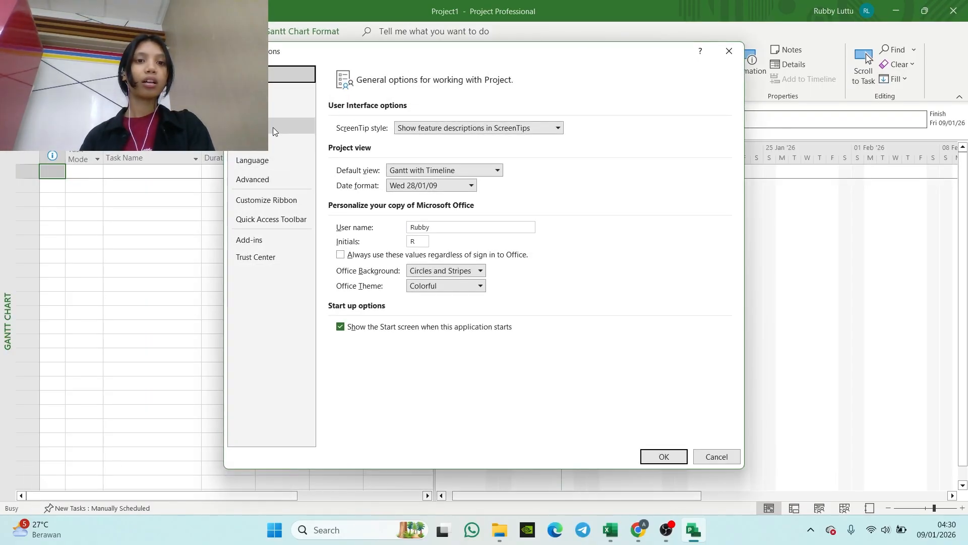
left_click(305, 92)
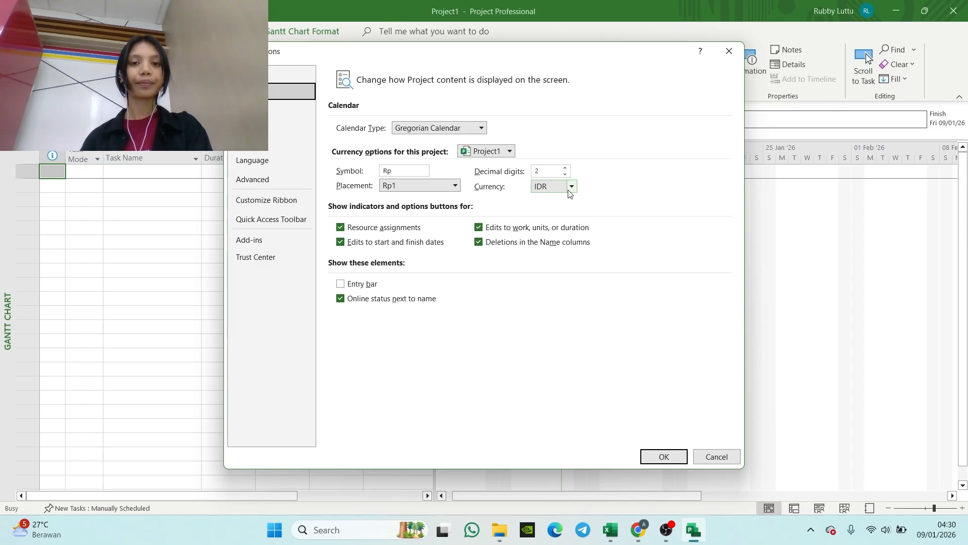
left_click(283, 106)
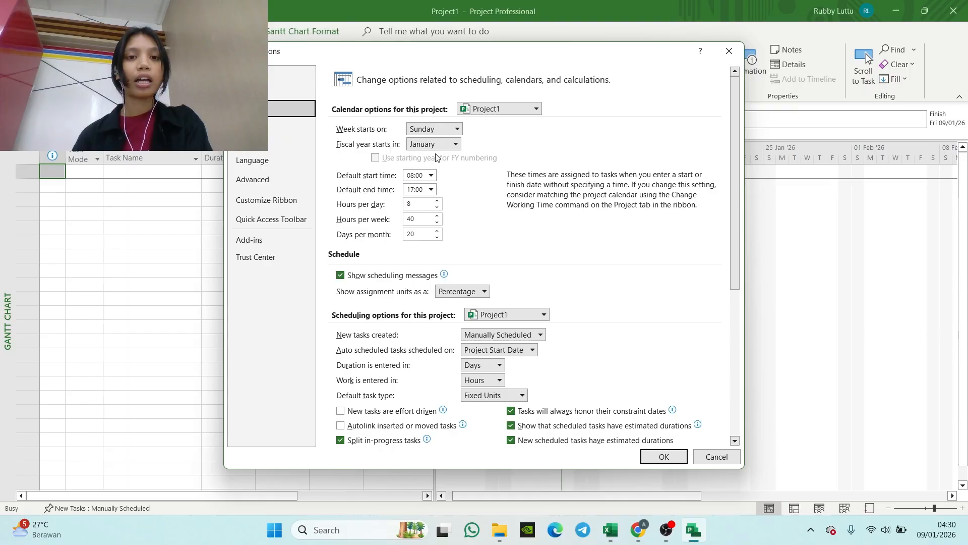
left_click(456, 130)
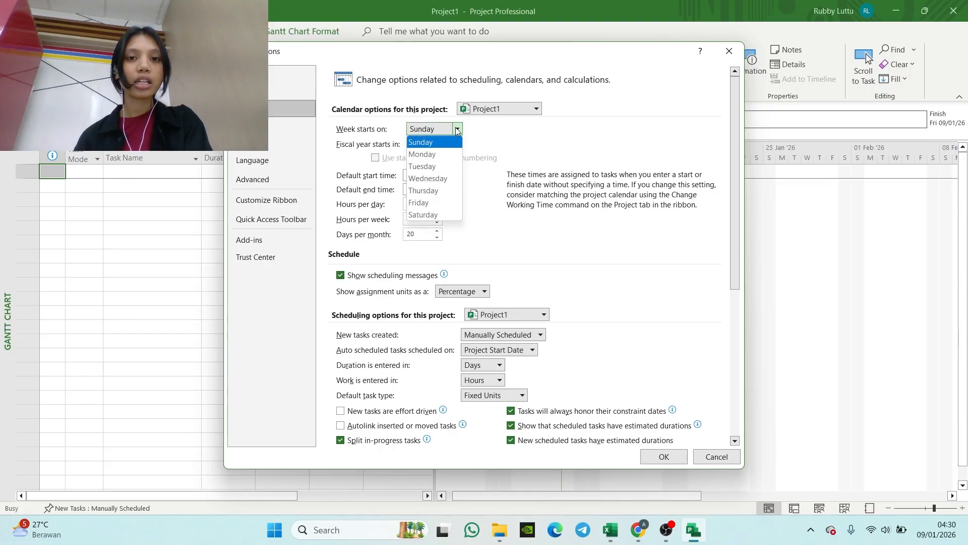
left_click(441, 150)
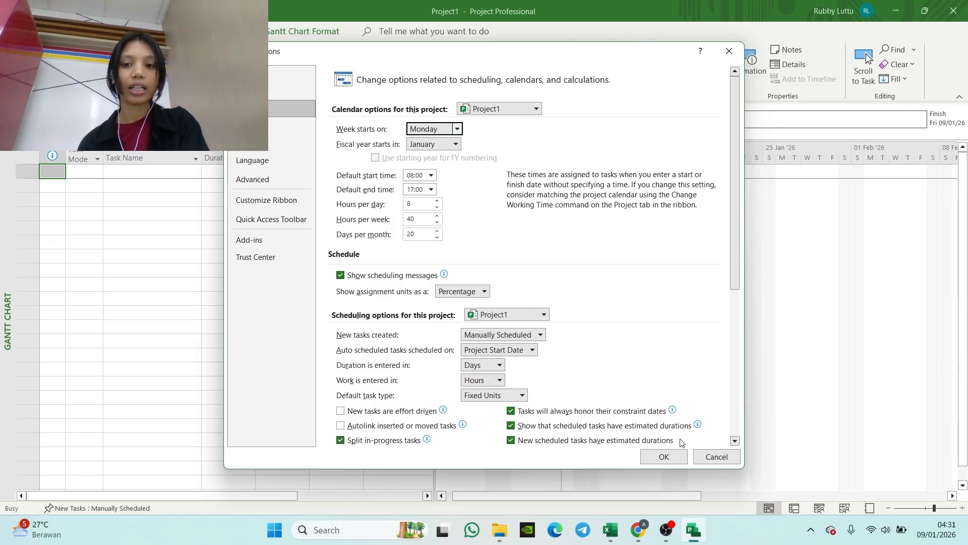
left_click(665, 456)
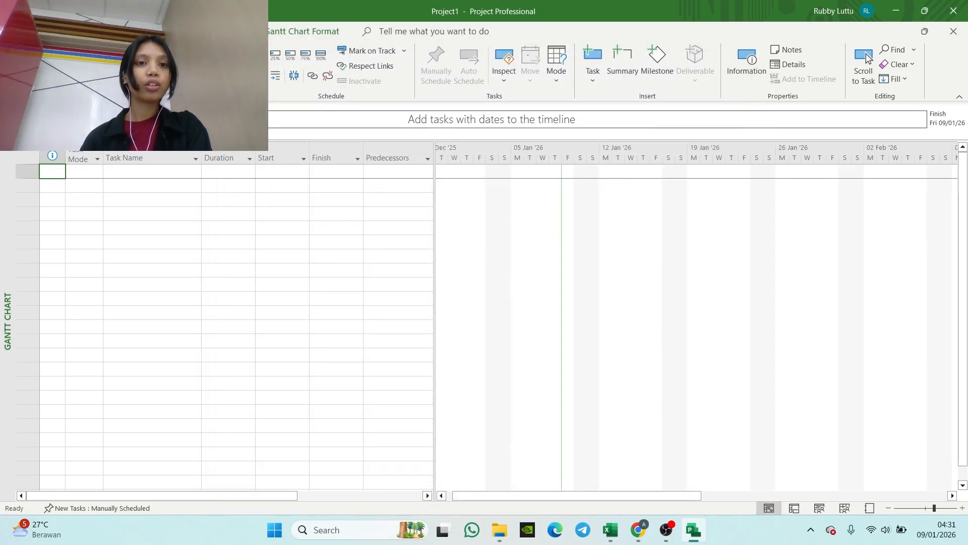
Step: Set the project's start date to Monday 01/06/2026 in the project information
left_click(173, 32)
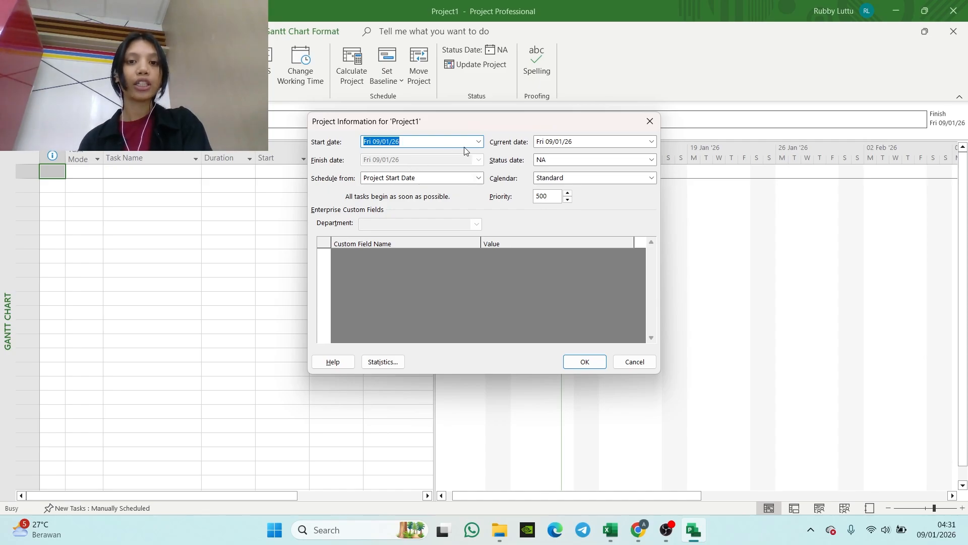
left_click(479, 143)
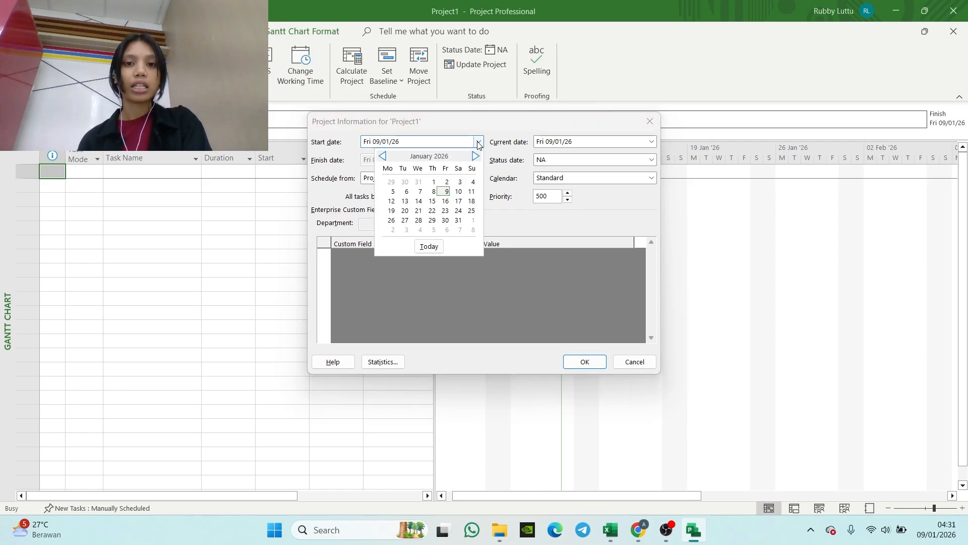
left_click(475, 157)
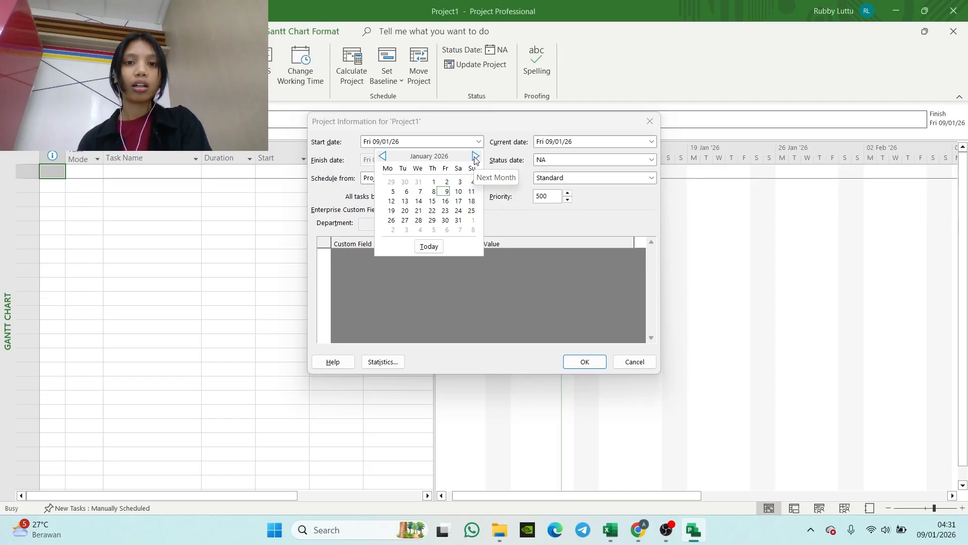
left_click(475, 157)
left_click(475, 156)
left_click(476, 157)
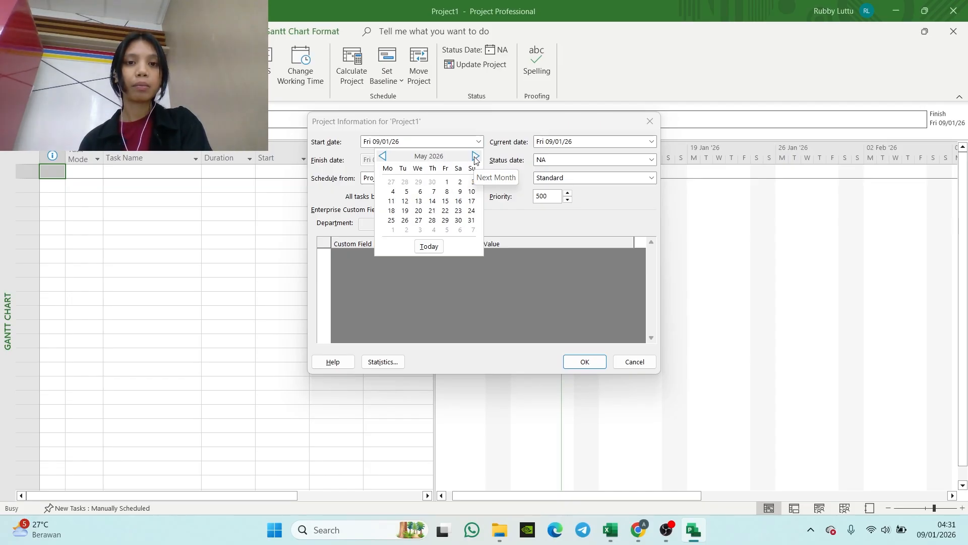
left_click(475, 158)
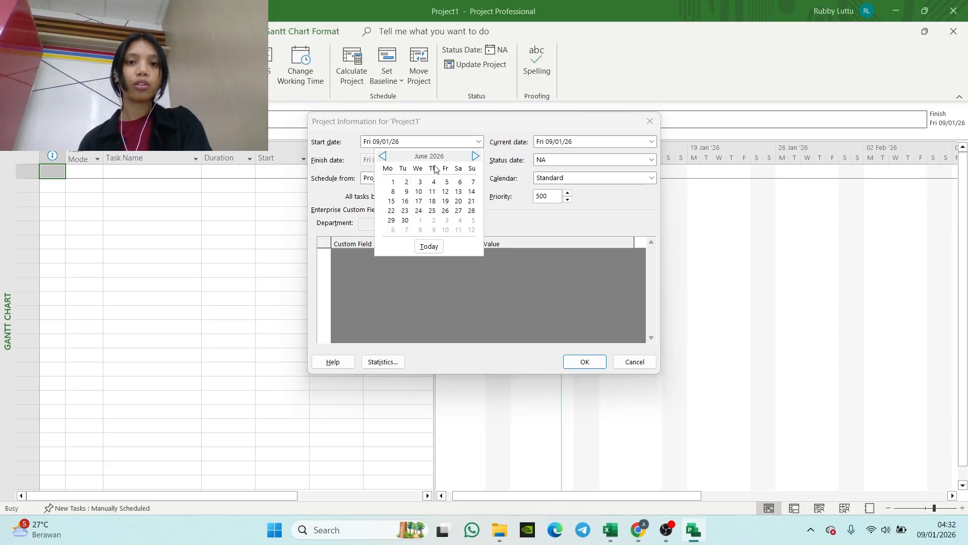
left_click(393, 181)
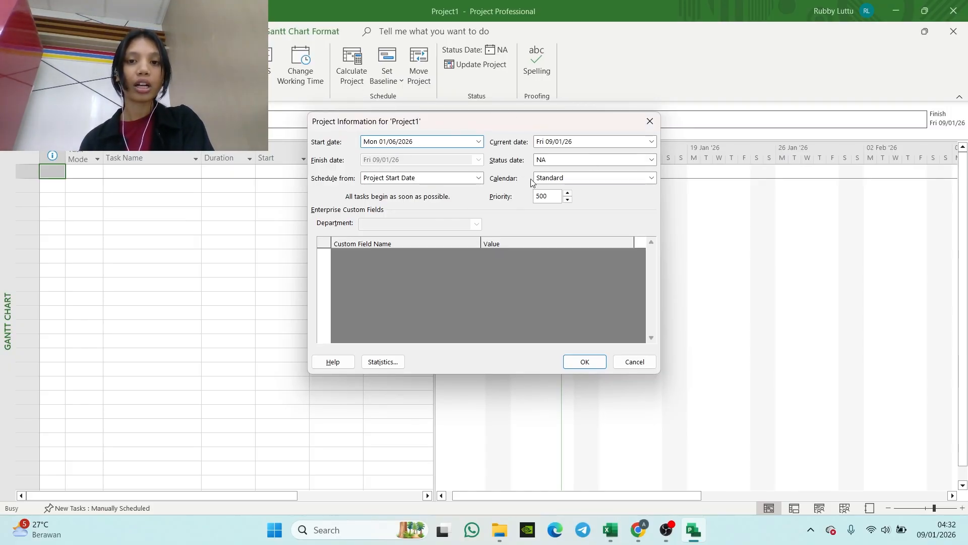
left_click(583, 362)
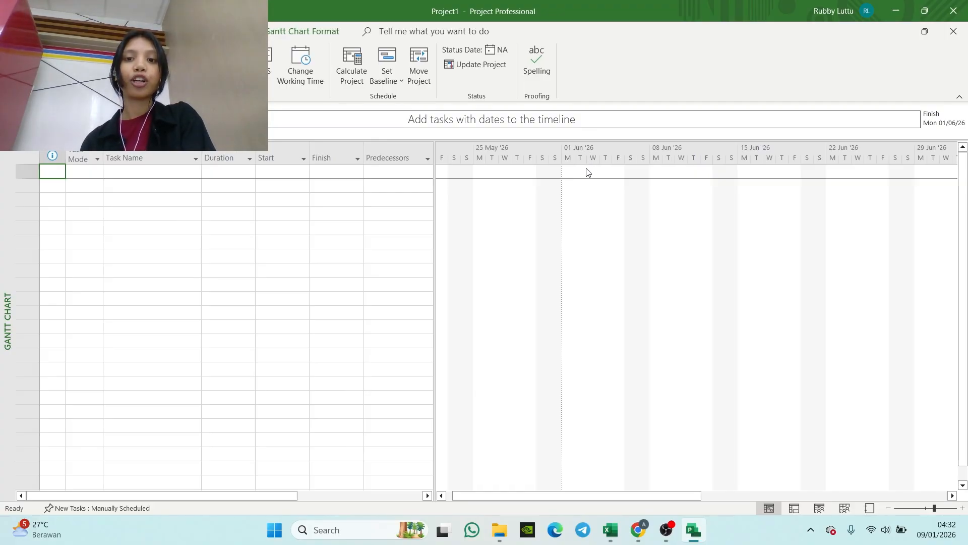
Step: Add a calendar exception named IDUL ADHA on 17/06/2026 to the Standard project calendar
right_click(505, 151)
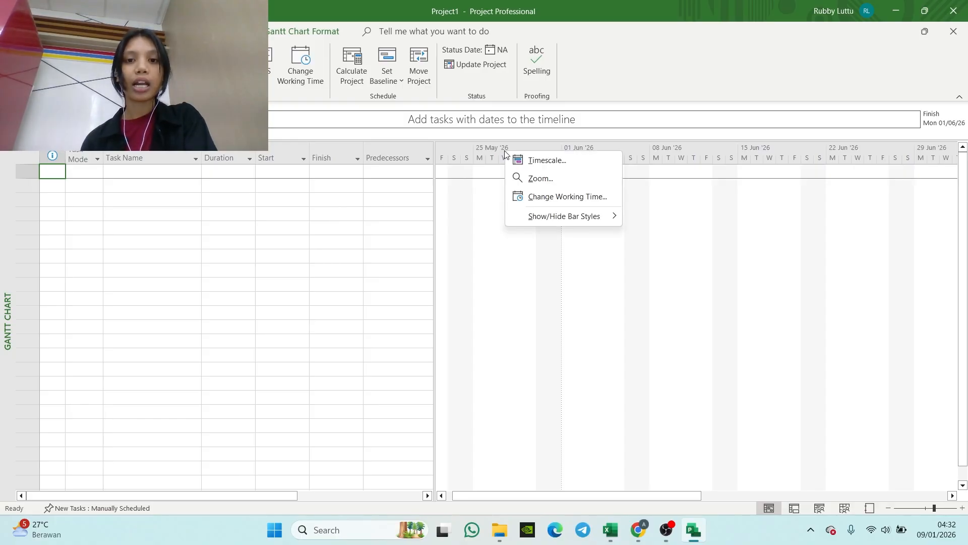
left_click(562, 200)
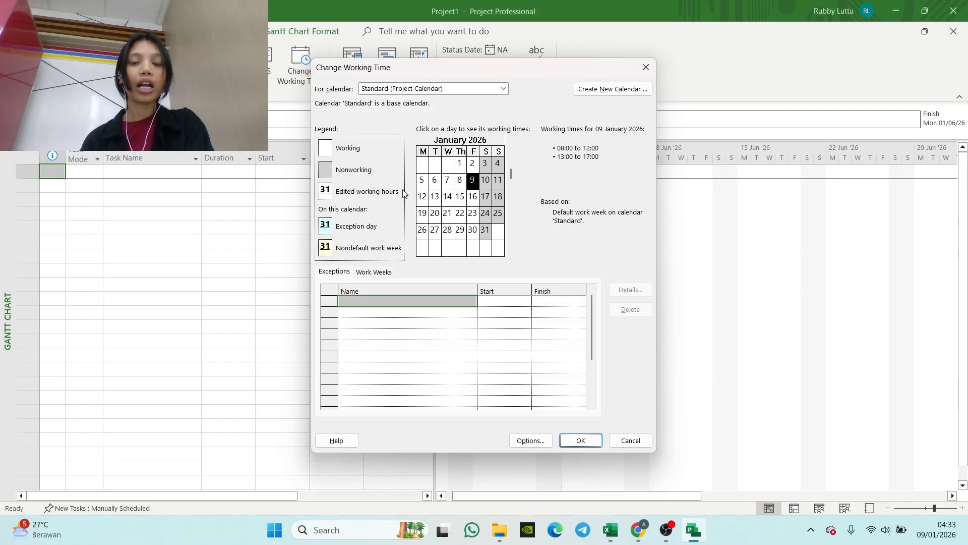
left_click(510, 252)
left_click(511, 252)
left_click(511, 251)
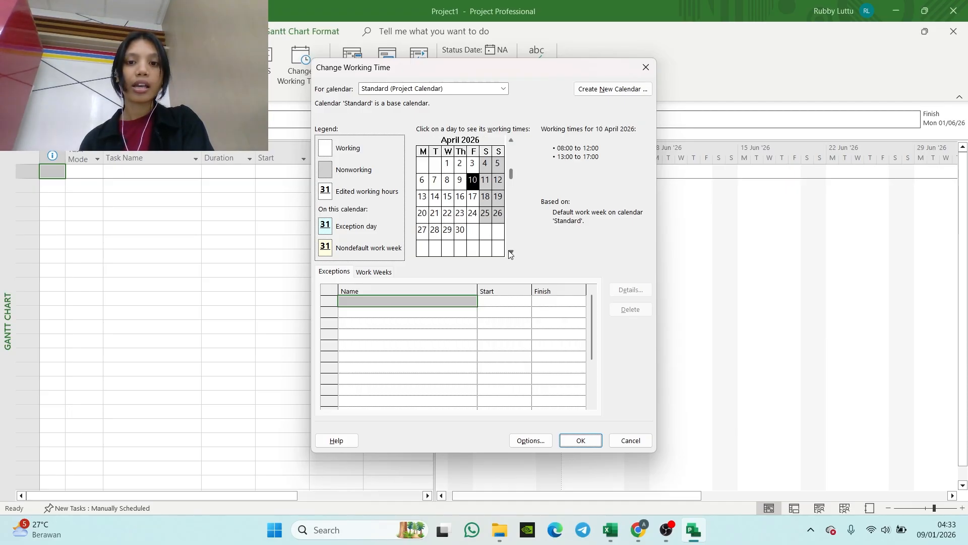
left_click(511, 252)
left_click(511, 252)
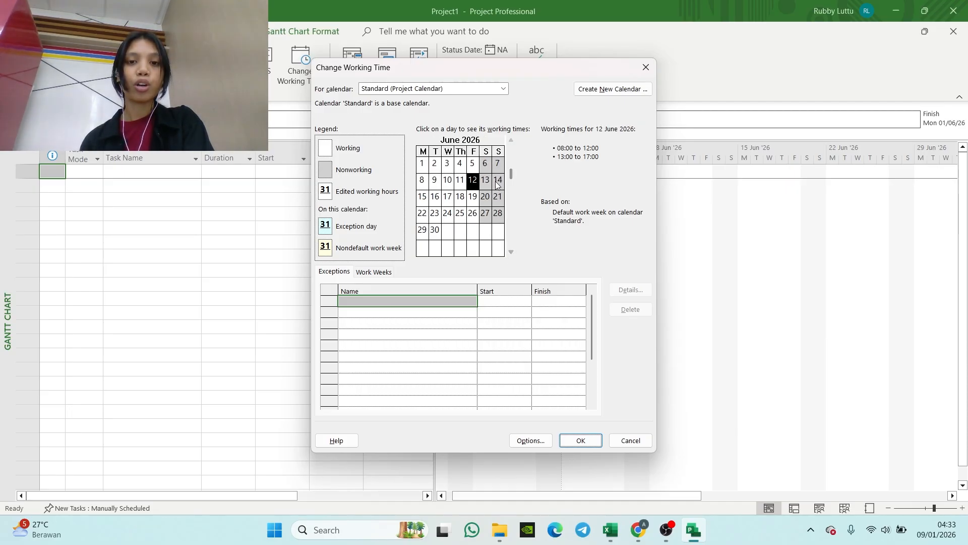
left_click(449, 199)
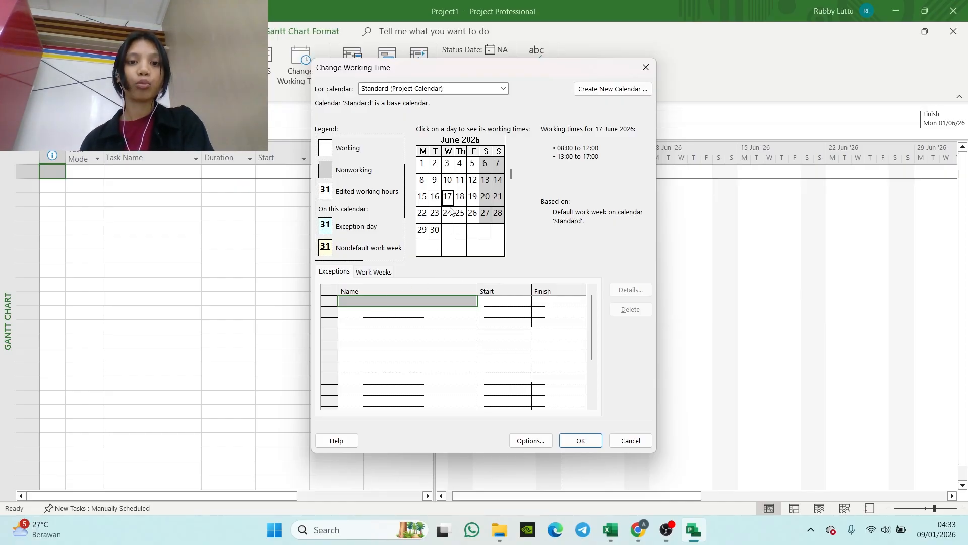
left_click(356, 300)
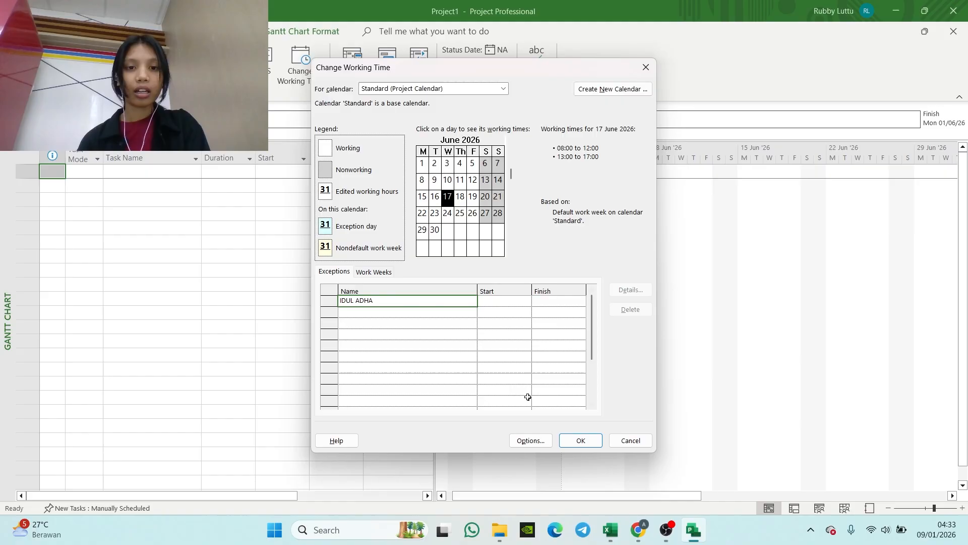
left_click(498, 301)
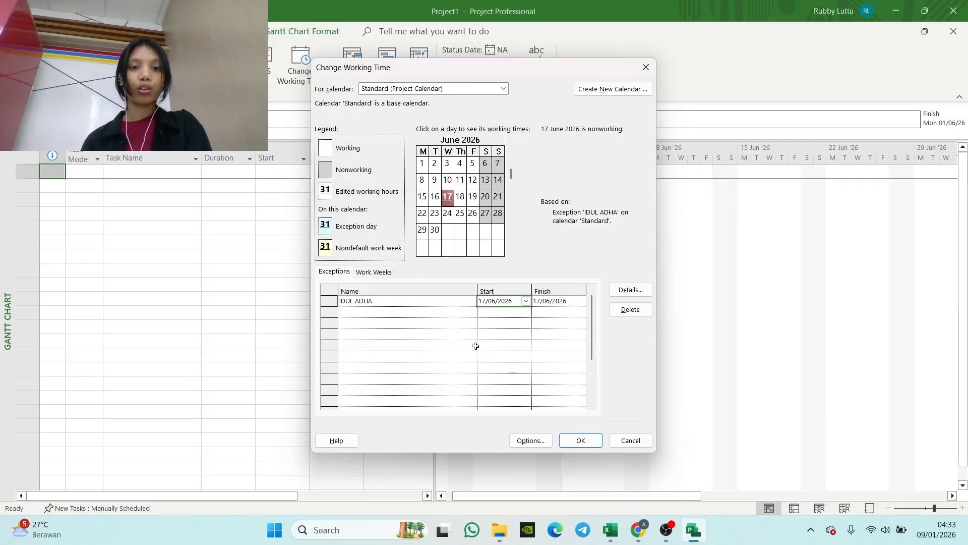
Step: Set Monday through Sunday of the default work week to specific working times of 08:00–12:00 and 13:00–17:00
left_click(379, 274)
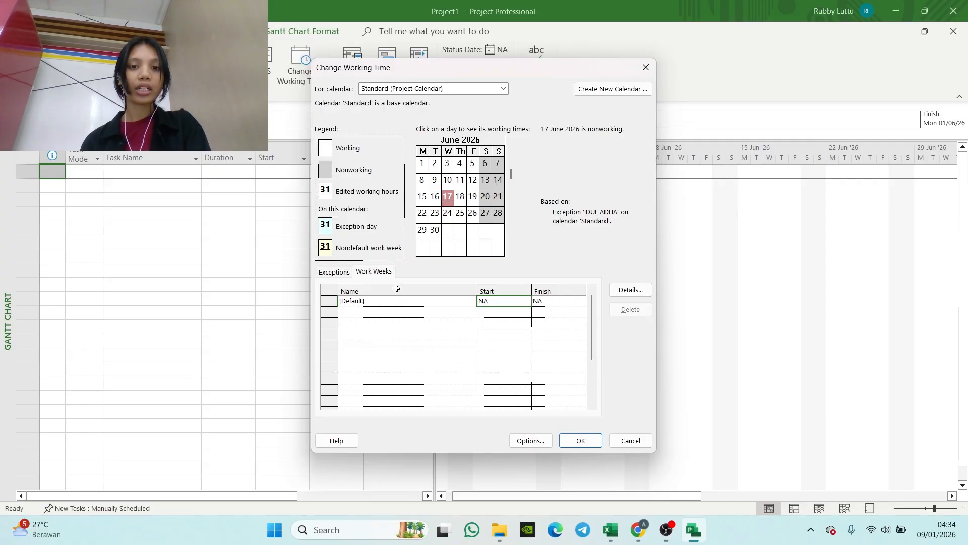
double_click(367, 301)
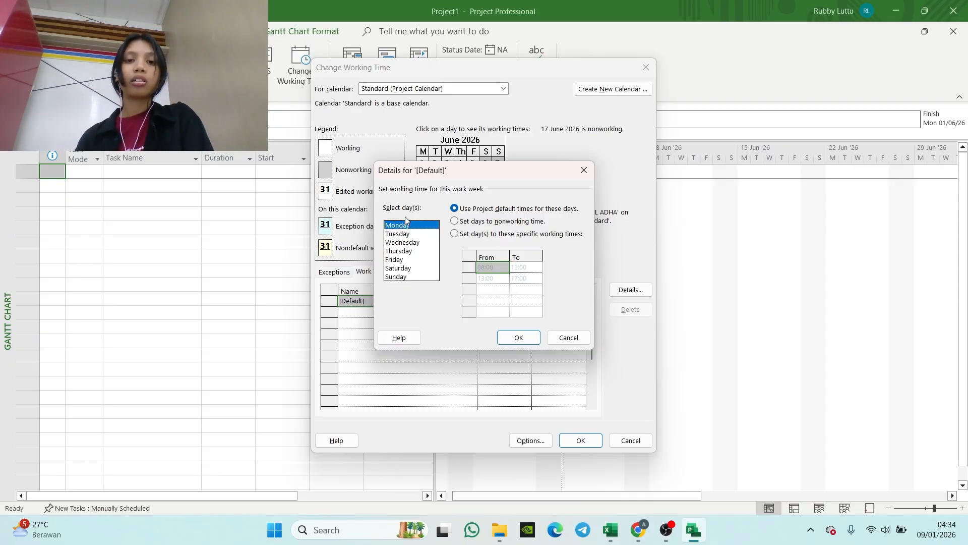
left_click_drag(396, 227, 404, 273)
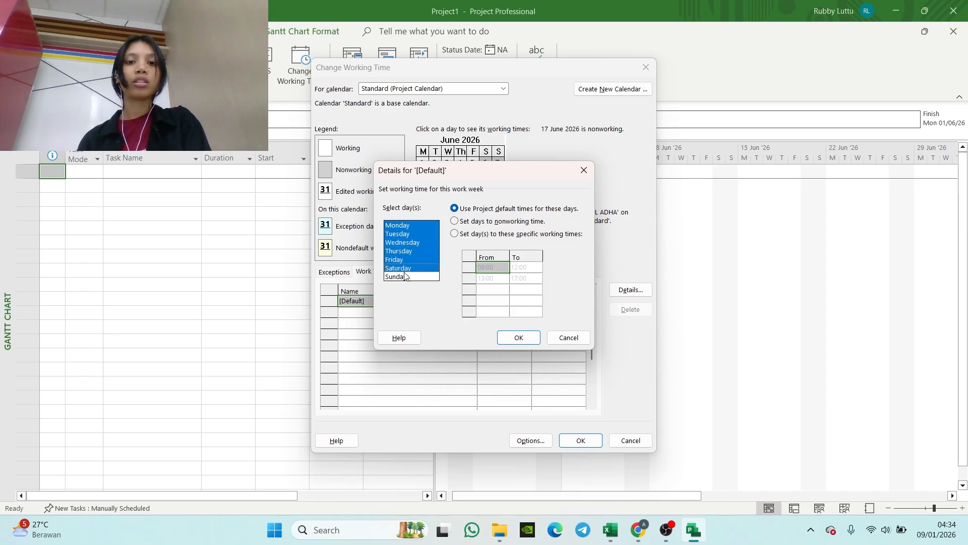
left_click(456, 235)
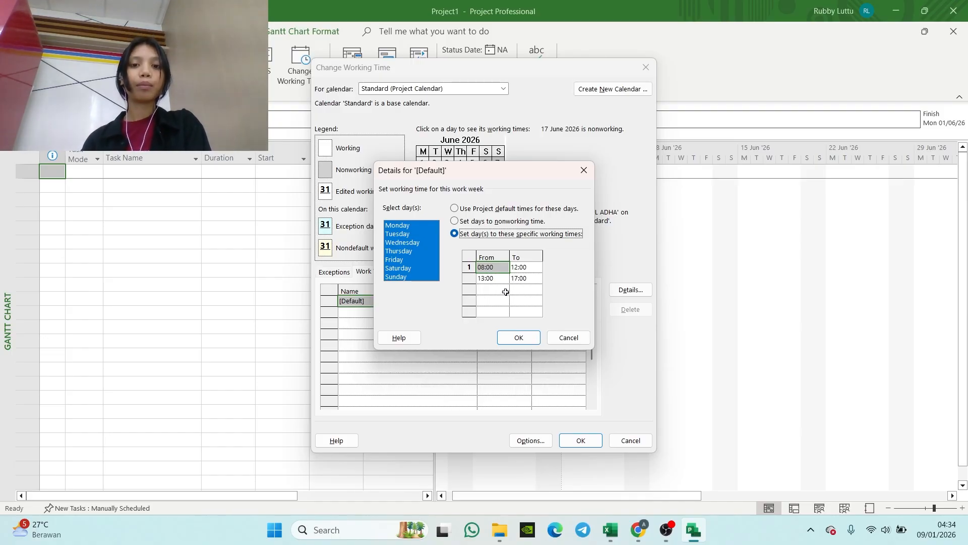
left_click(535, 337)
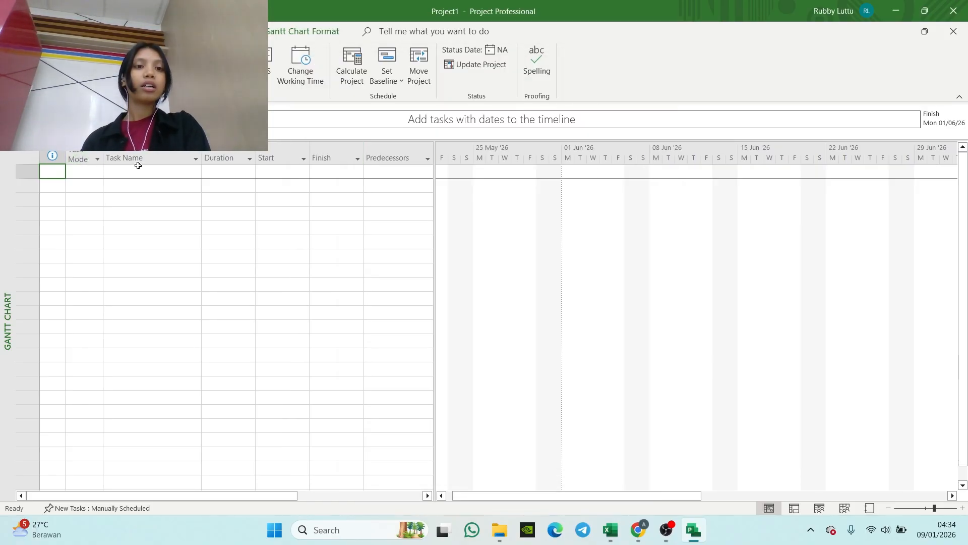
Step: Switch to the Excel cost estimate and copy the JENIS PEKERJAAN entries from PEKERJAAN PERSIAPAN in row 15 through row 97
left_click(160, 157)
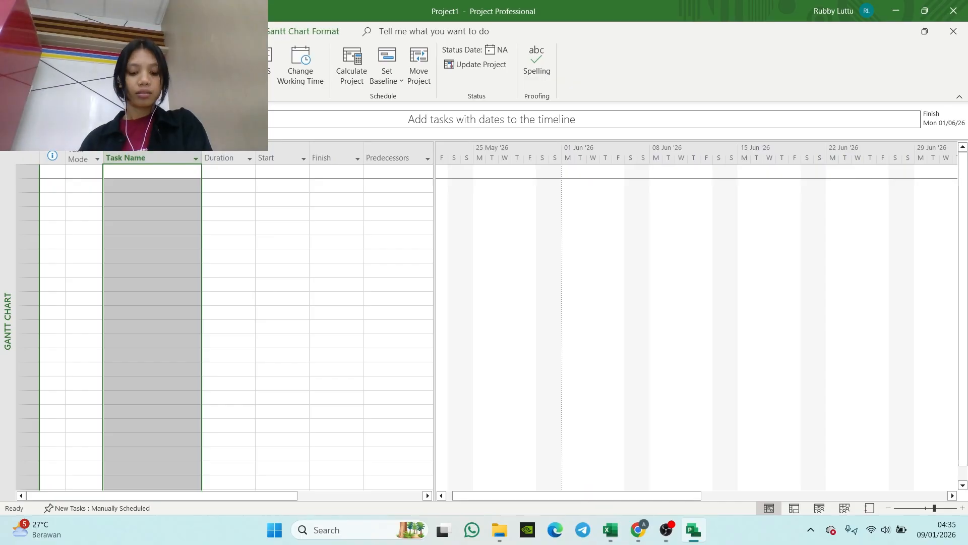
mouse_move(610, 530)
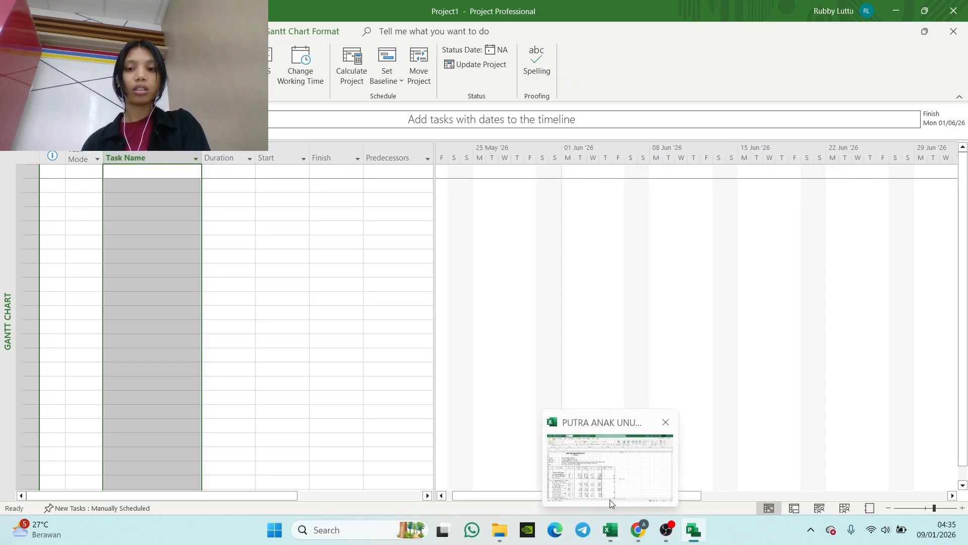
left_click(610, 499)
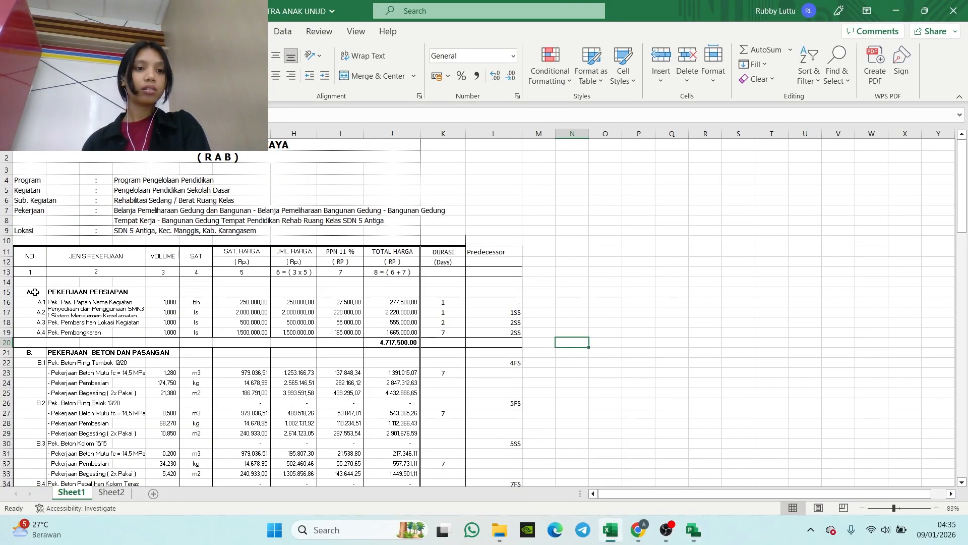
left_click_drag(52, 289, 126, 428)
key("ctrl+c")
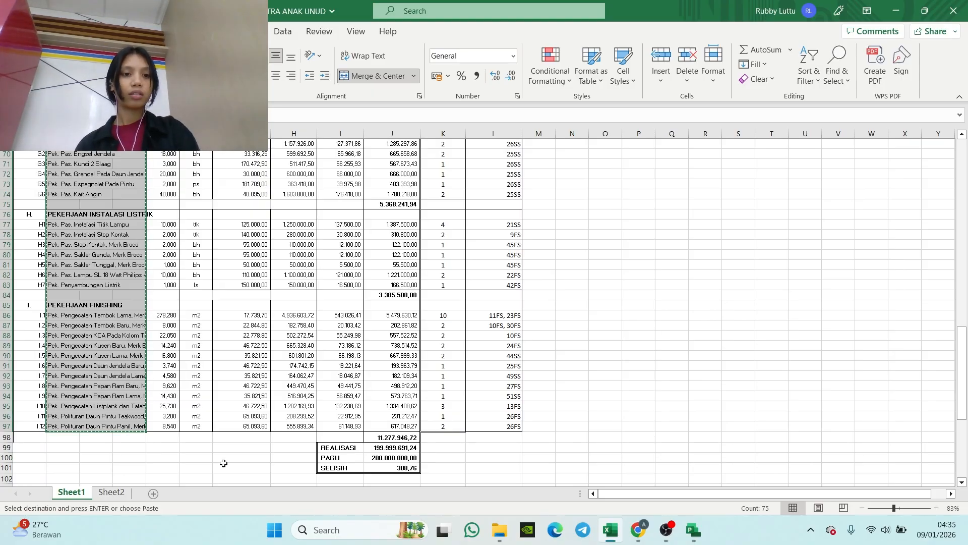
Step: Return to Project and insert the copied work items into the Task Name column with Paste Special
mouse_move(688, 533)
left_click(675, 476)
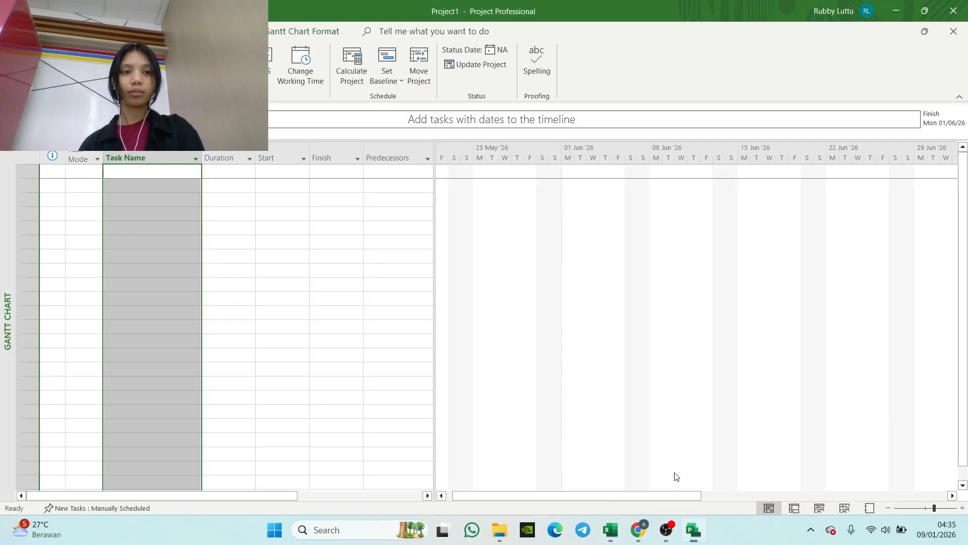
right_click(132, 158)
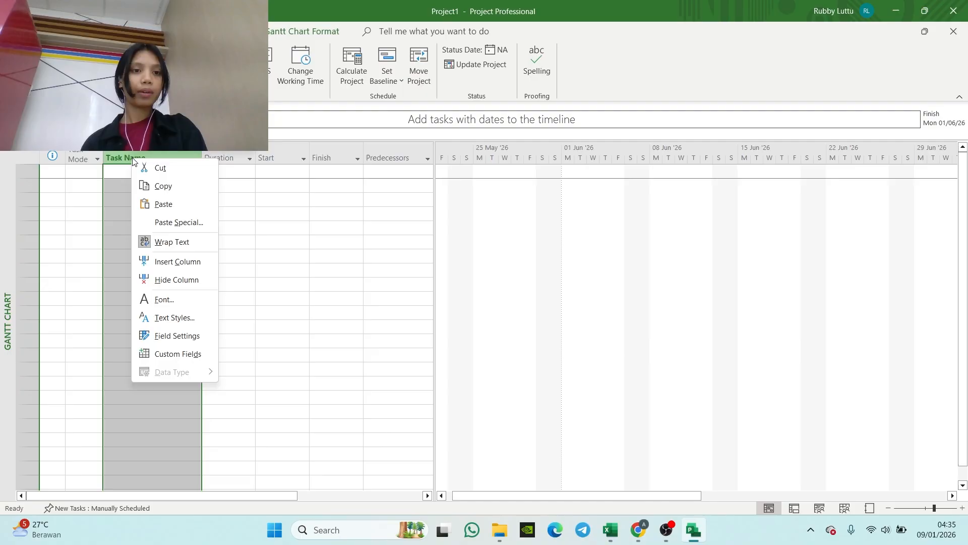
left_click(171, 223)
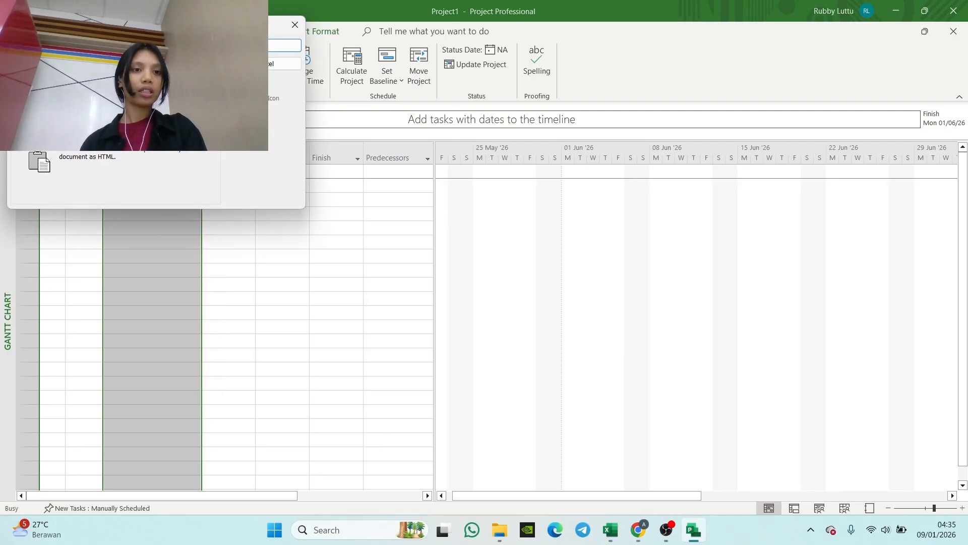
key("Return")
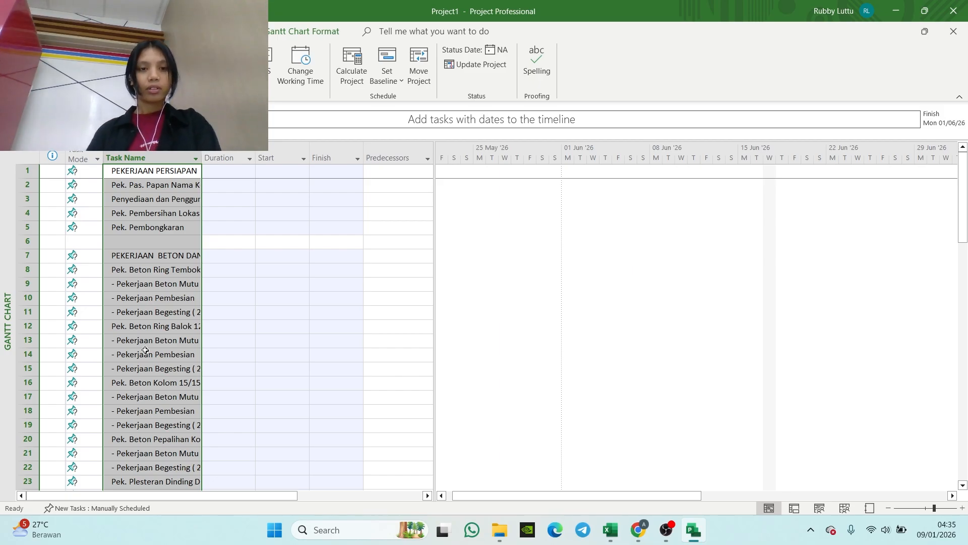
Step: Widen the Task Name column so the full task names wrap legibly
left_click_drag(203, 158, 231, 159)
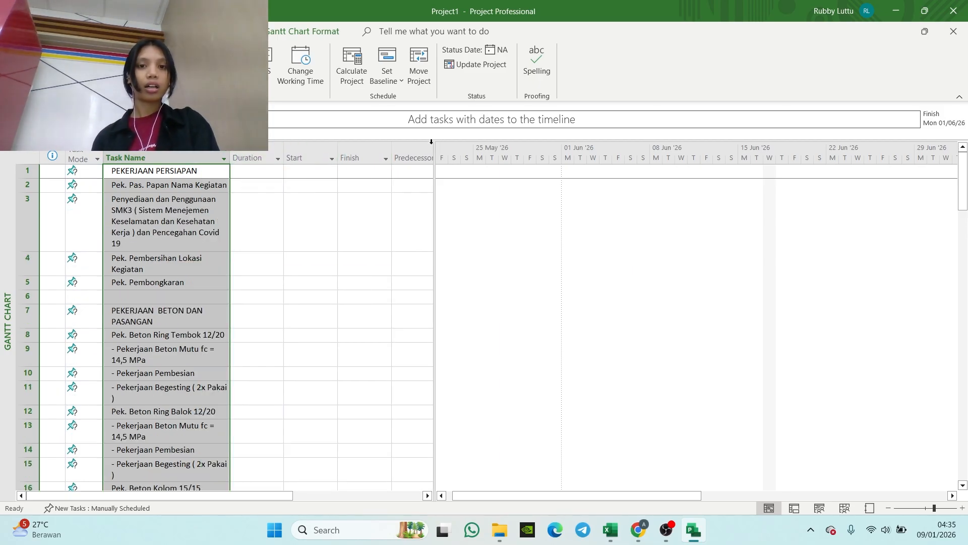
left_click(217, 487)
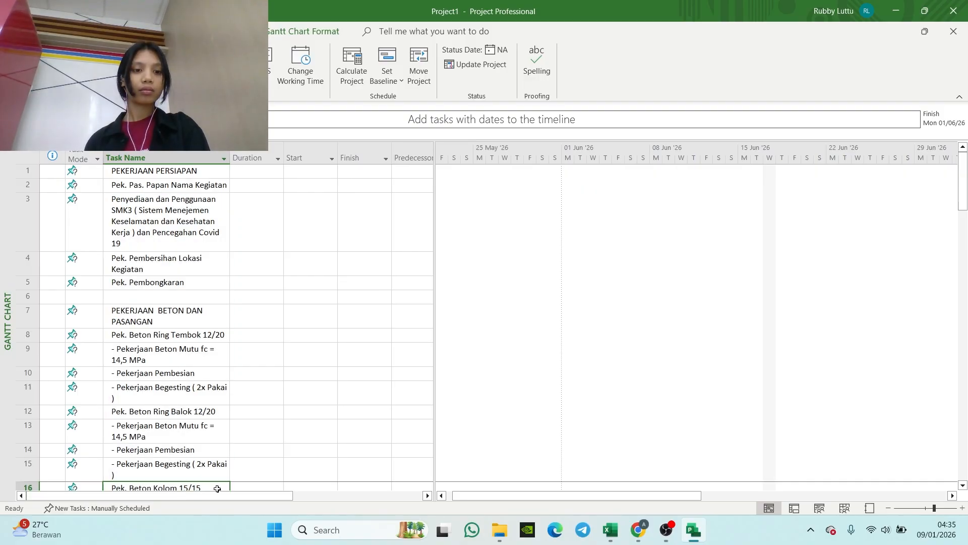
left_click_drag(167, 495, 212, 495)
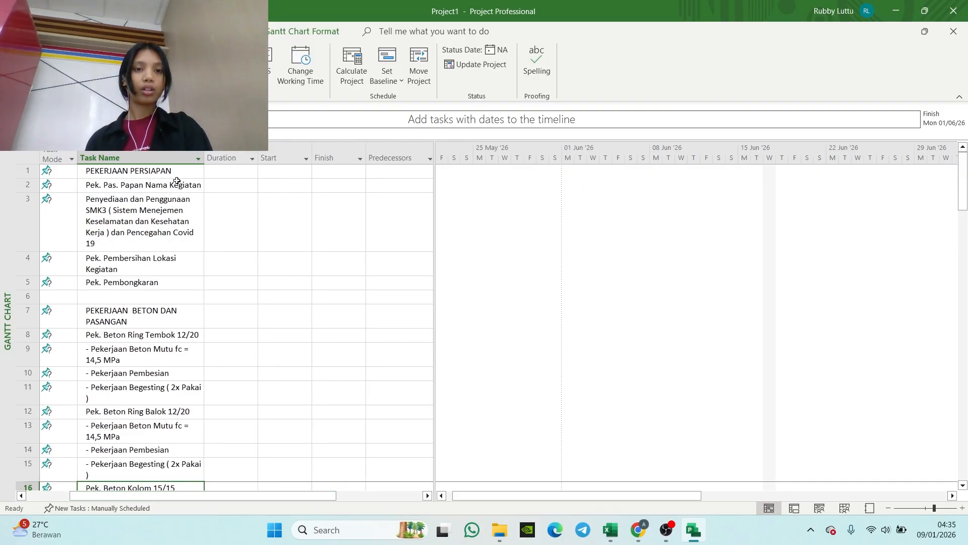
Step: Show outline numbers and the project summary task in the Gantt Chart
left_click(347, 31)
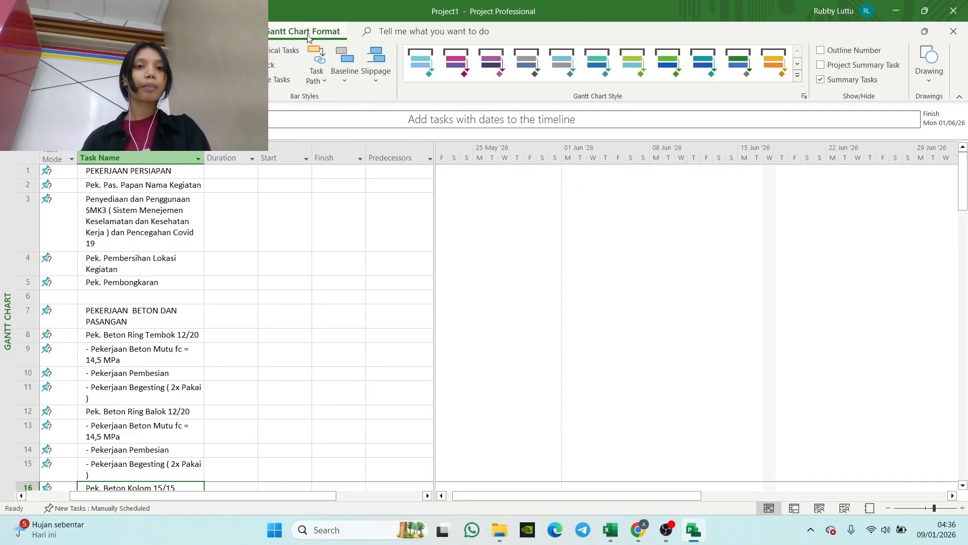
left_click(820, 51)
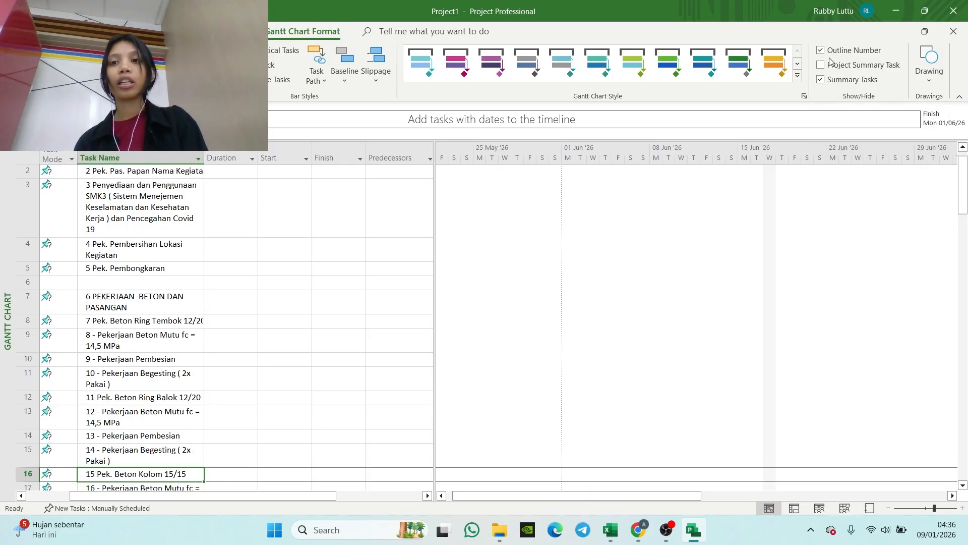
left_click(824, 69)
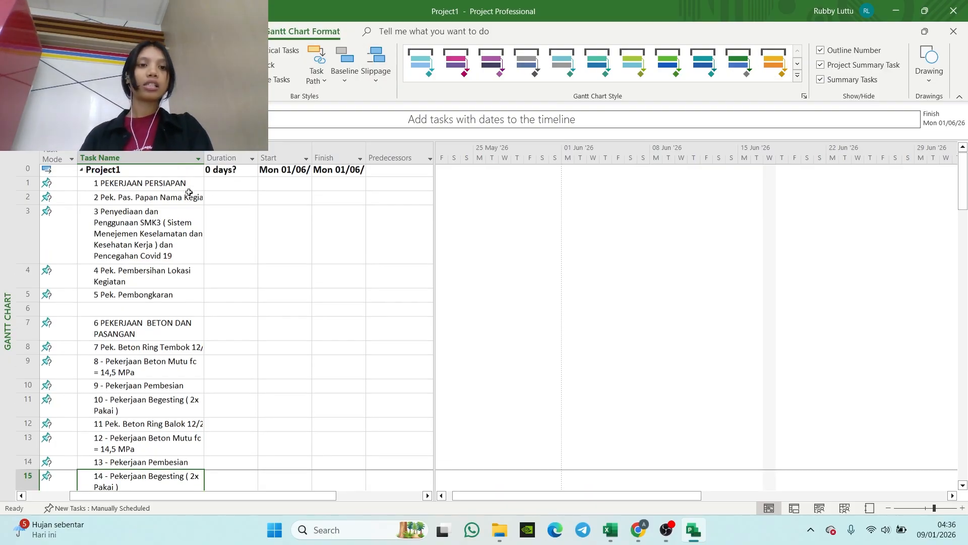
Step: Rename the project summary task as PROJECT SDN 5 ANTIGA
left_click(136, 175)
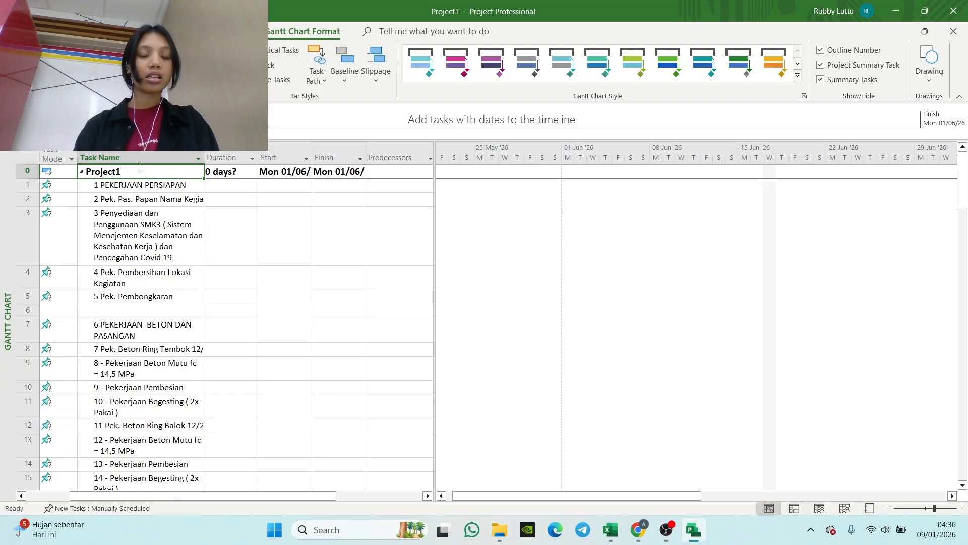
key("BackSpace")
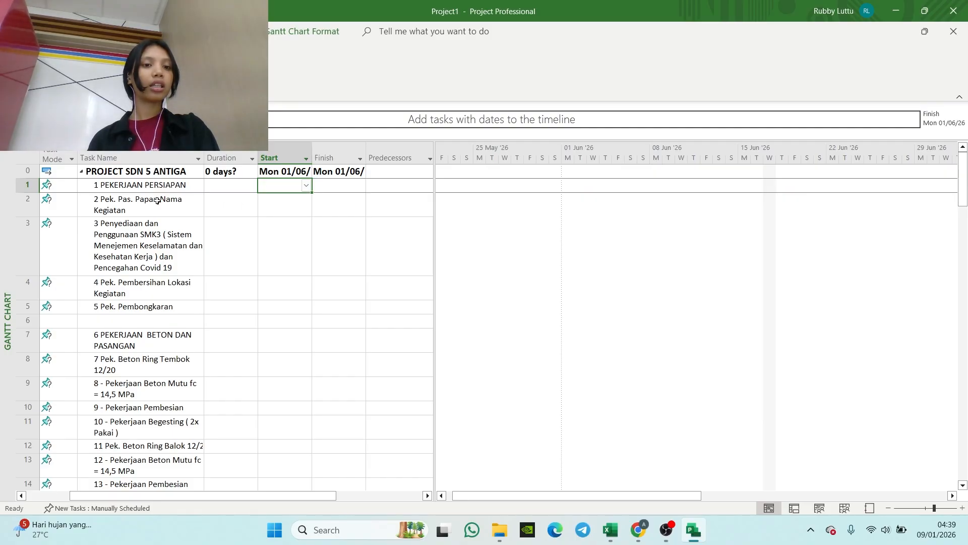
Step: Indent the four tasks from Pek. Pas. Papan Nama Kegiatan to Pek. Pembongkaran as subtasks of PEKERJAAN PERSIAPAN
left_click(93, 199)
left_click_drag(94, 199, 137, 305)
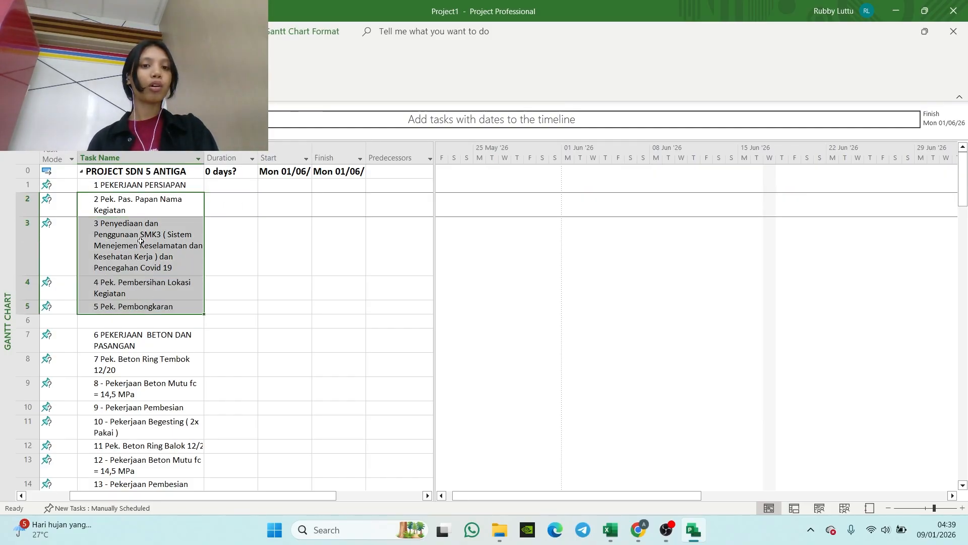
left_click(47, 31)
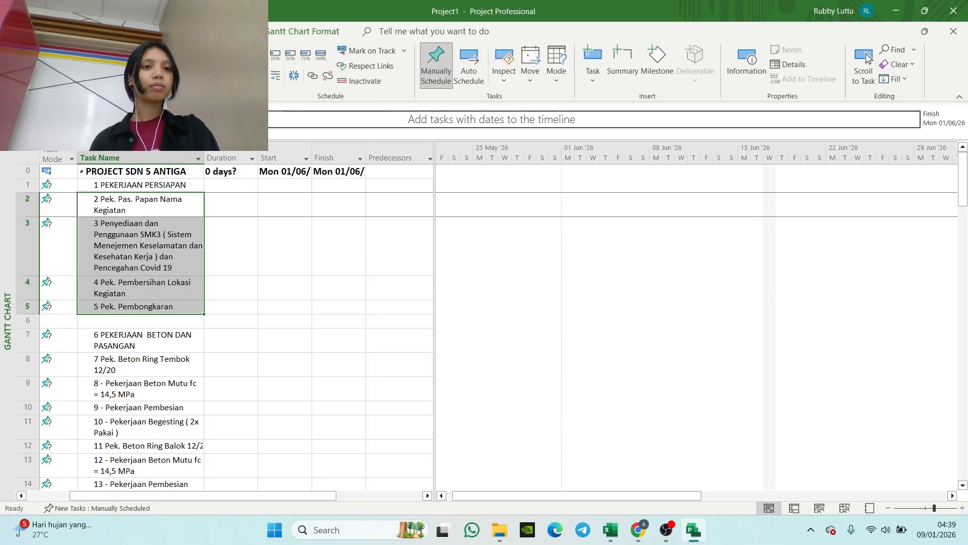
left_click(276, 79)
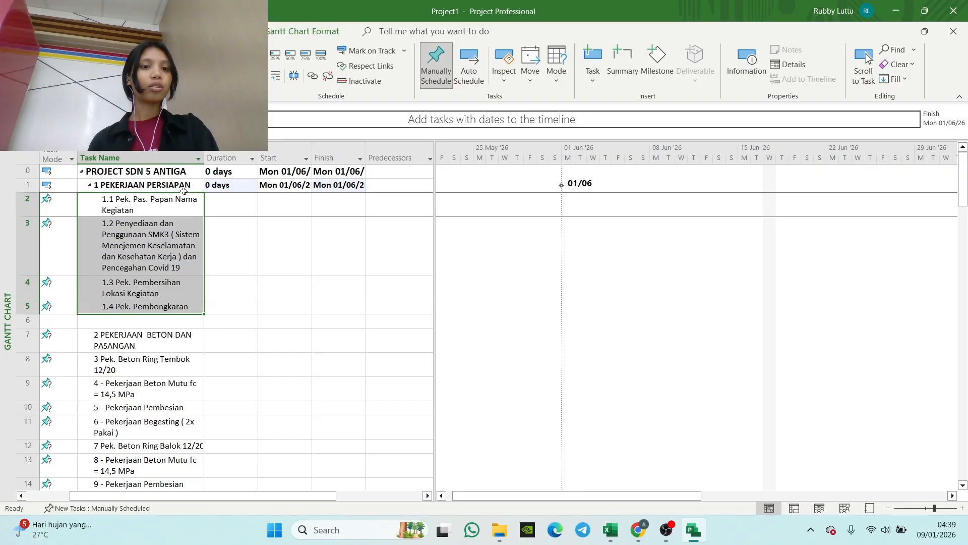
left_click_drag(148, 282, 168, 301)
left_click(267, 252)
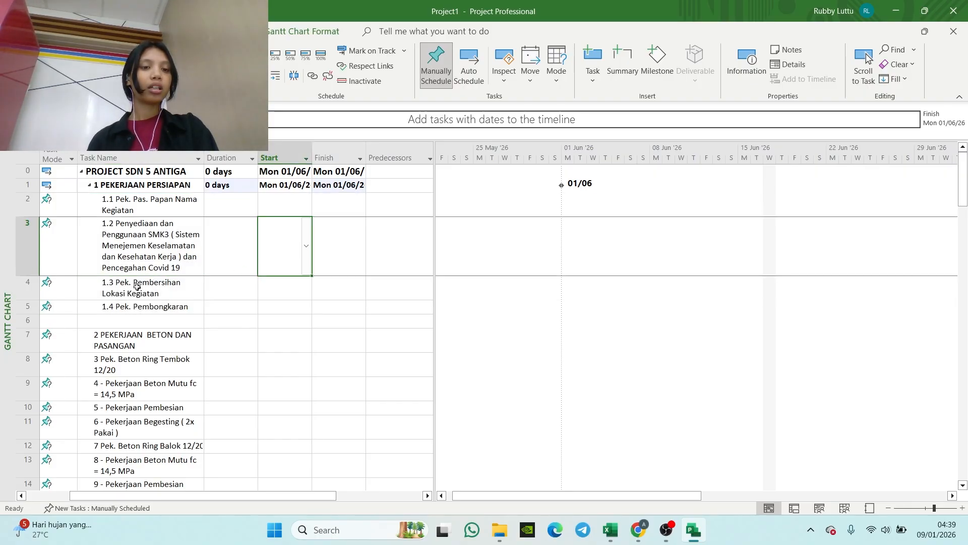
Step: Indent tasks 8 to 25, from Pek. Beton Ring Tembok 12/20 to Pek. Pengikisan/Pengerokan, as subtasks of PEKERJAAN BETON DAN PASANGAN
scroll(143, 286, "down", 2)
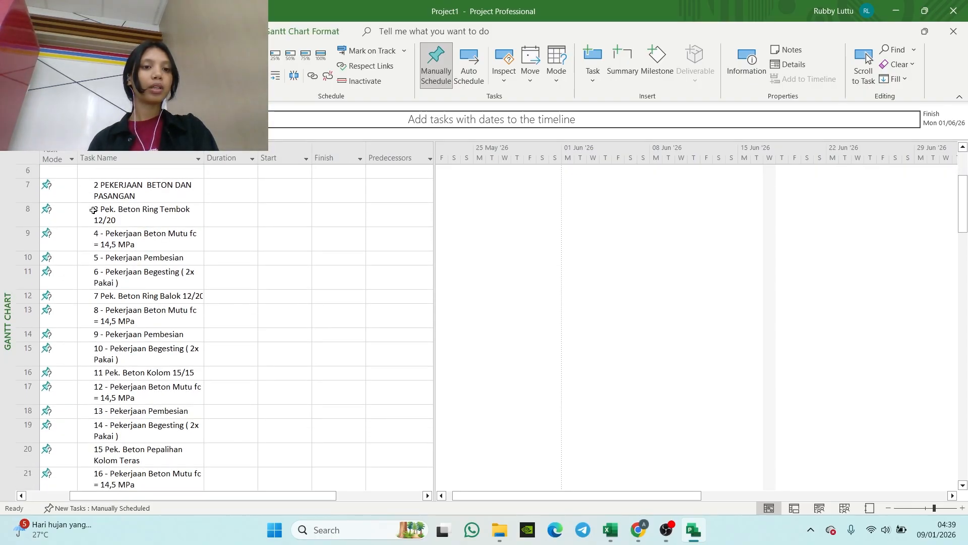
left_click_drag(93, 210, 166, 273)
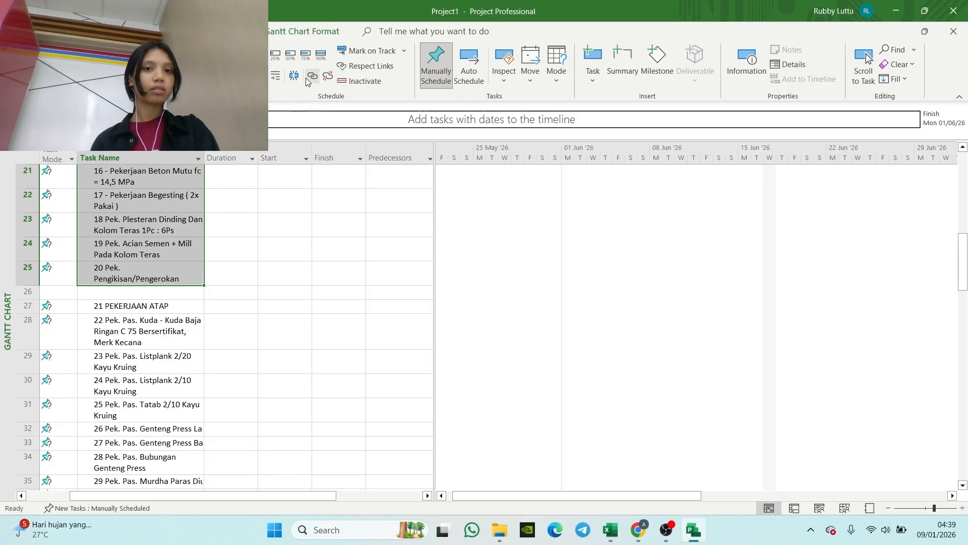
left_click(275, 76)
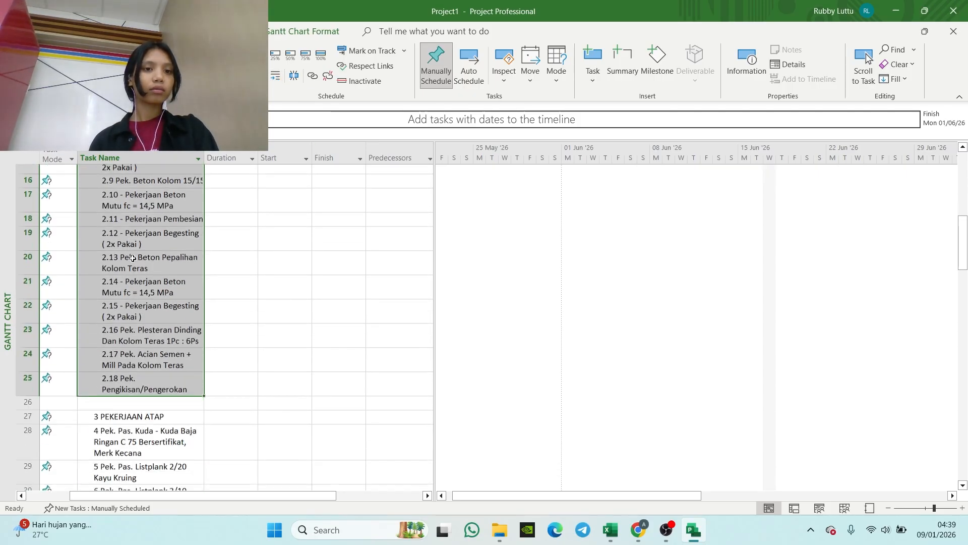
left_click(867, 58)
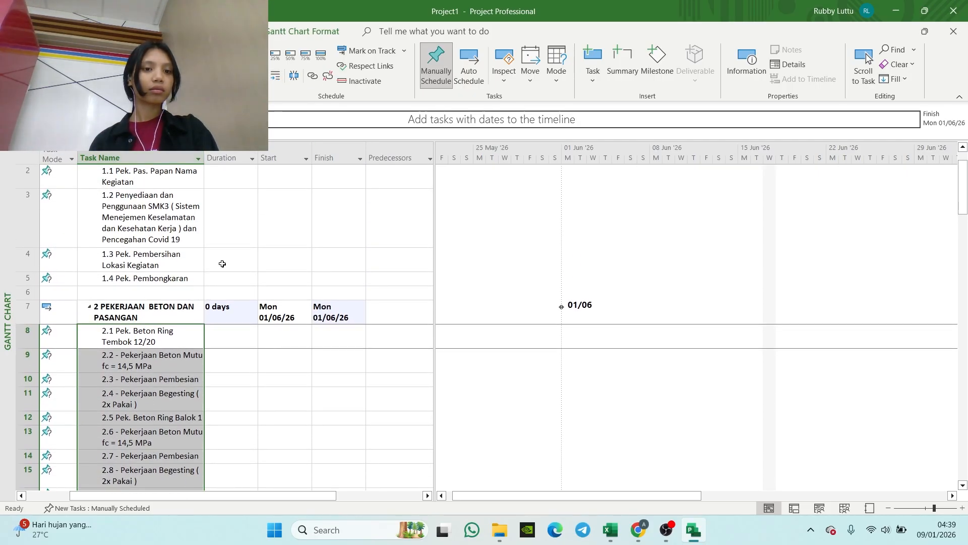
scroll(219, 252, "down", 8)
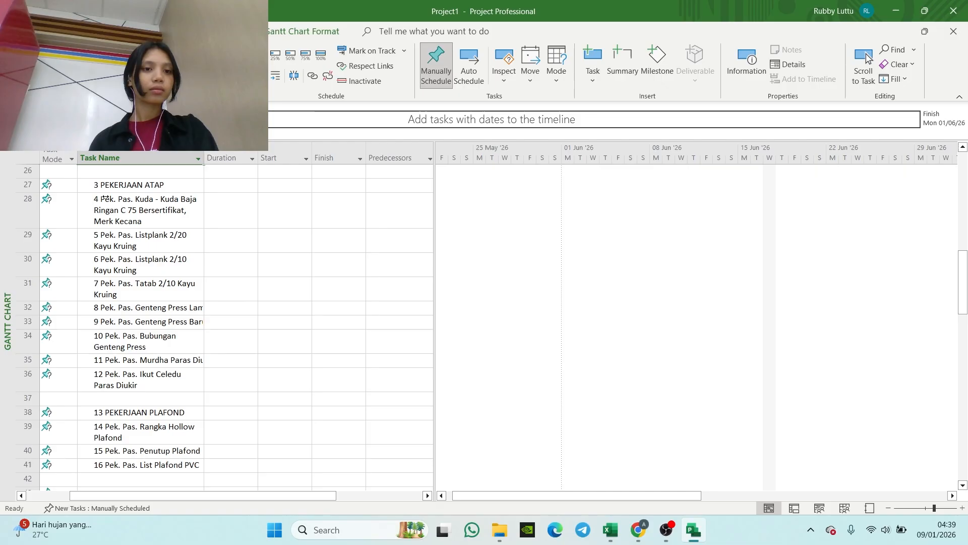
left_click(227, 264)
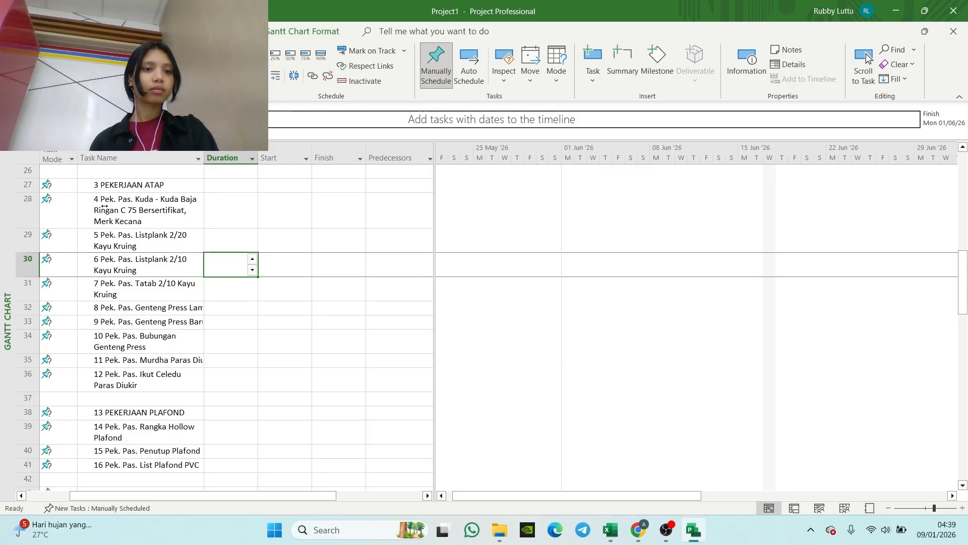
left_click_drag(102, 208, 126, 231)
key("ctrl+z")
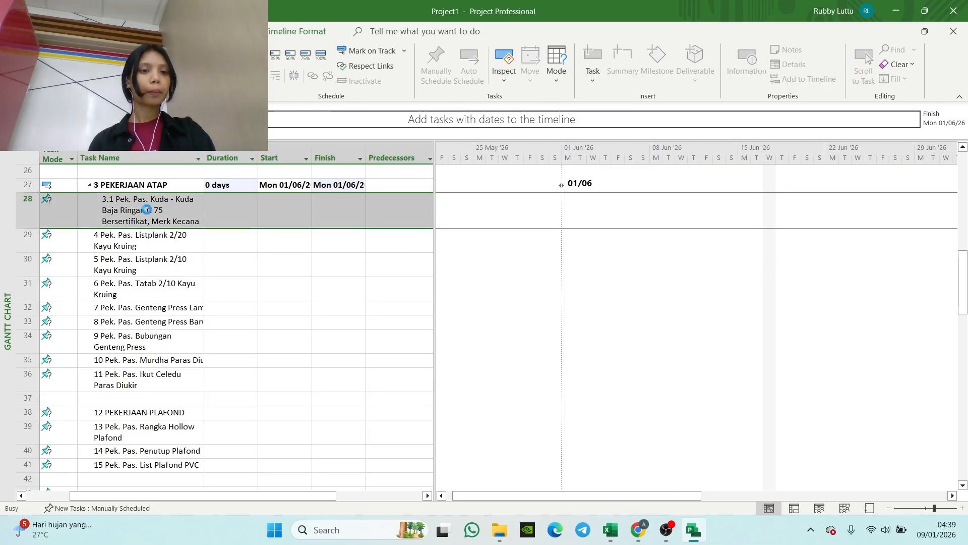
left_click_drag(272, 321, 266, 310)
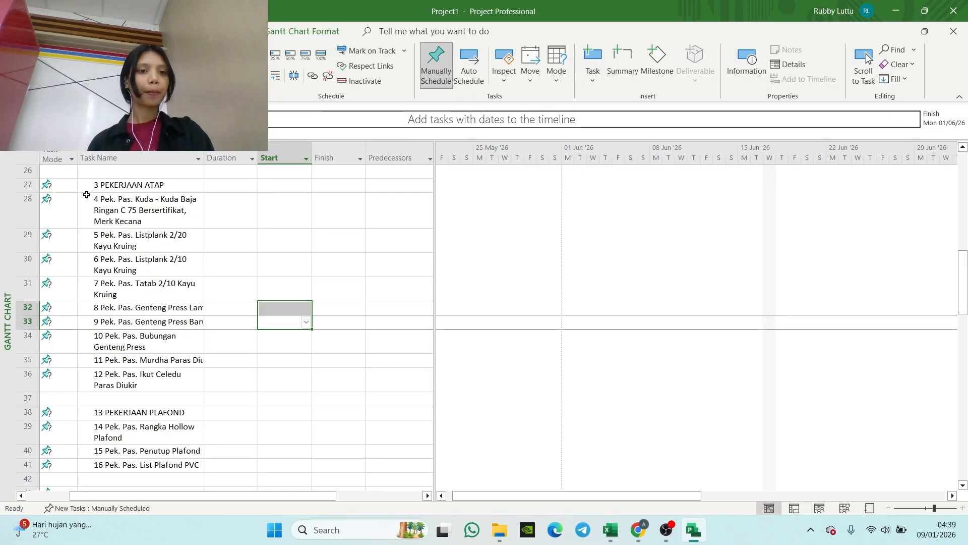
Step: Indent tasks 28 to 36, from Pek. Pas. Kuda - Kuda to Pek. Pas. Ikut Celedu, as subtasks of PEKERJAAN ATAP
left_click_drag(116, 210, 101, 382)
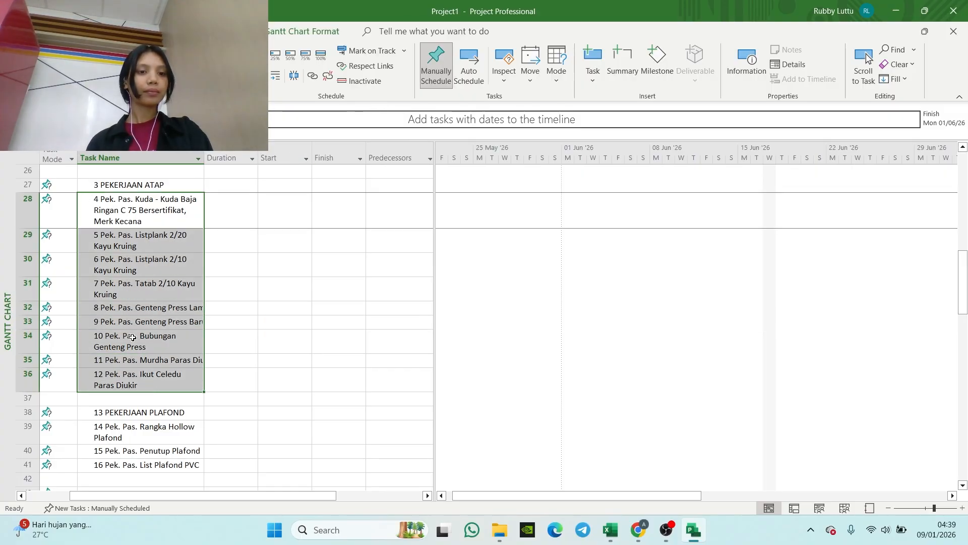
left_click(277, 76)
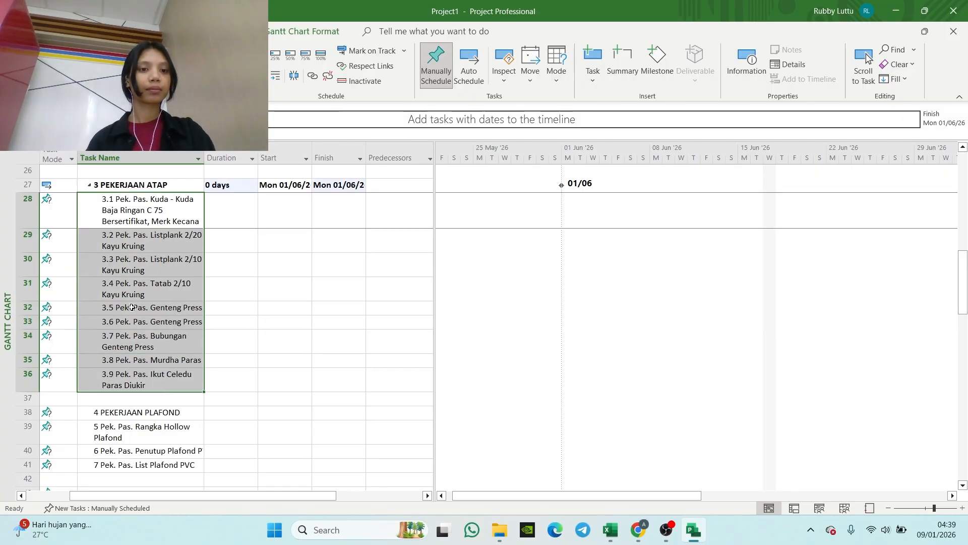
Step: Indent the three tasks from Pek. Pas. Rangka Hollow Plafond to Pek. Pas. List Plafond PVC under PEKERJAAN PLAFOND
scroll(126, 309, "down", 3)
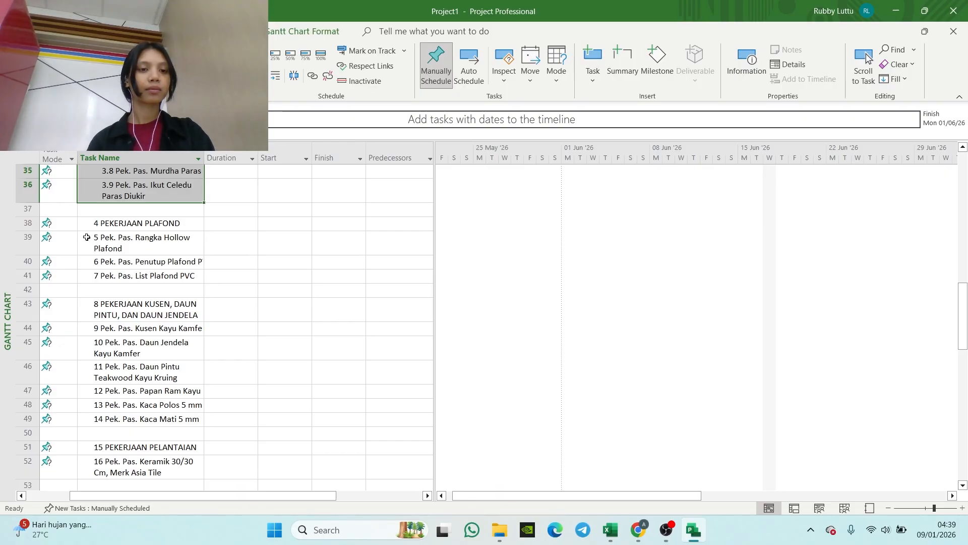
left_click_drag(86, 235, 101, 273)
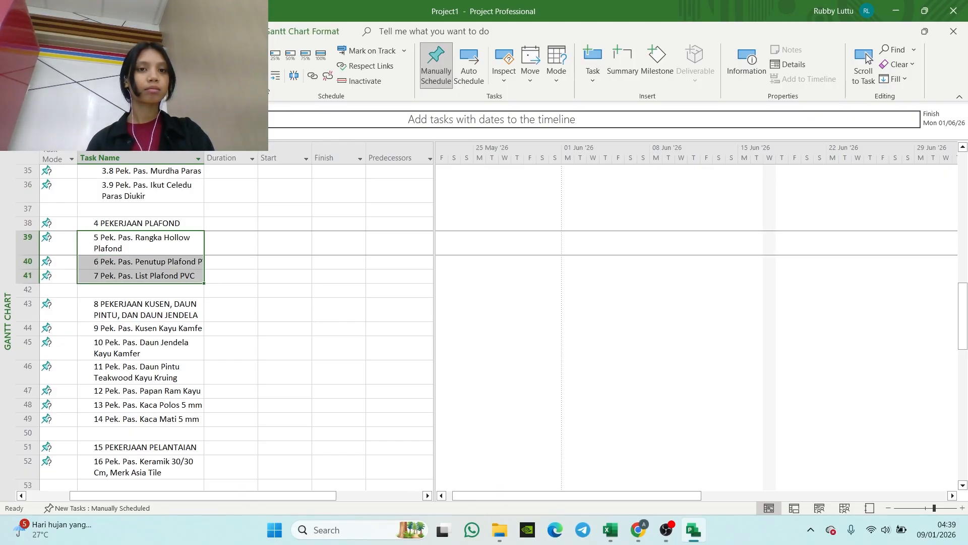
left_click(279, 77)
Step: Indent the six tasks from Pek. Pas. Kusen Kayu Kamfer to Pek. Pas. Kaca Mati 5 mm under PEKERJAAN KUSEN, DAUN PINTU, DAN DAUN JENDELA
scroll(71, 275, "down", 3)
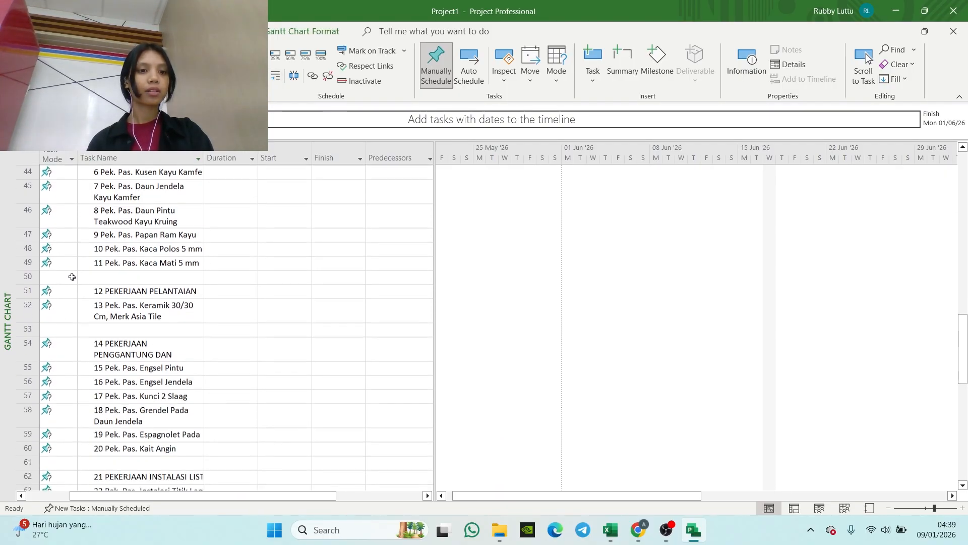
scroll(15, 286, "up", 2)
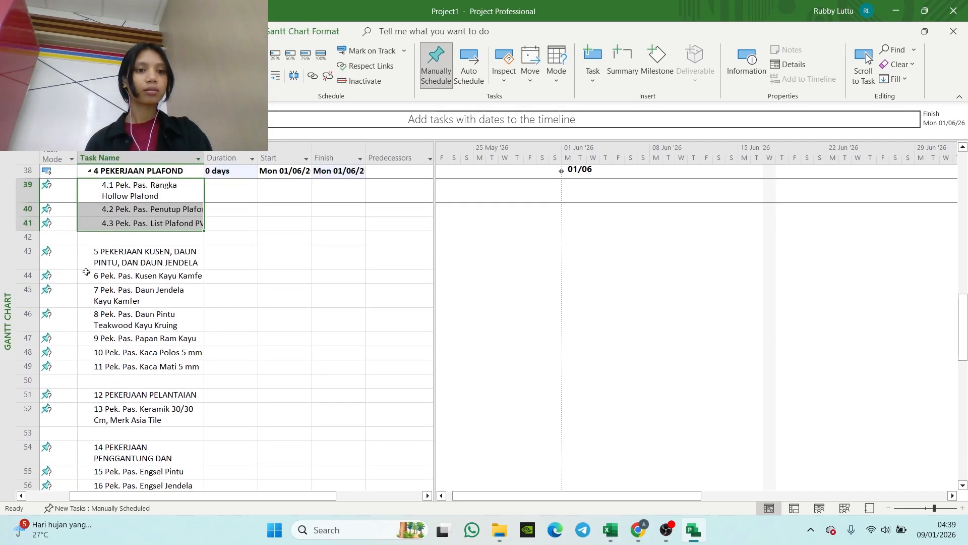
left_click_drag(89, 275, 88, 364)
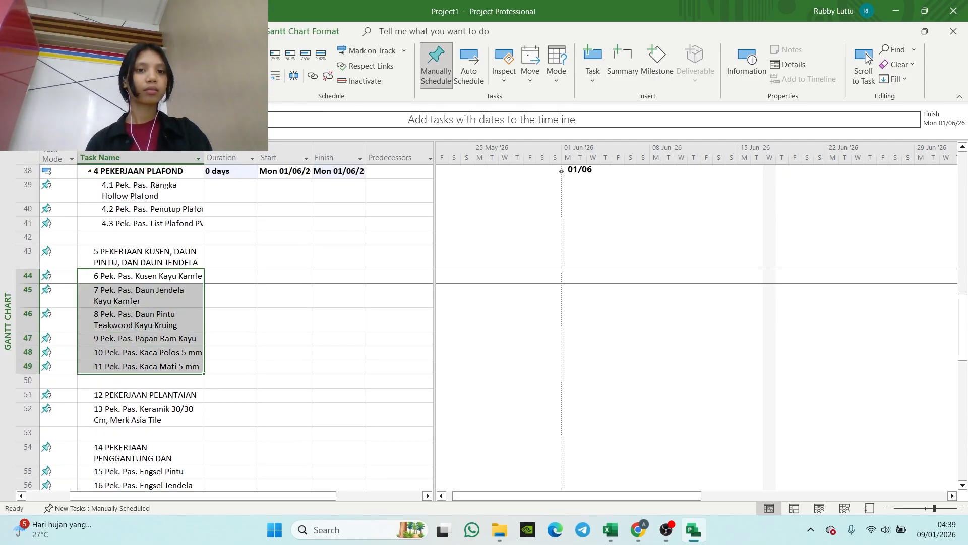
left_click(276, 77)
Step: Indent task 52, Pek. Pas. Keramik 30/30 Cm, Merk Asia Tile, as a subtask of PEKERJAAN PELANTAIAN
scroll(89, 250, "down", 3)
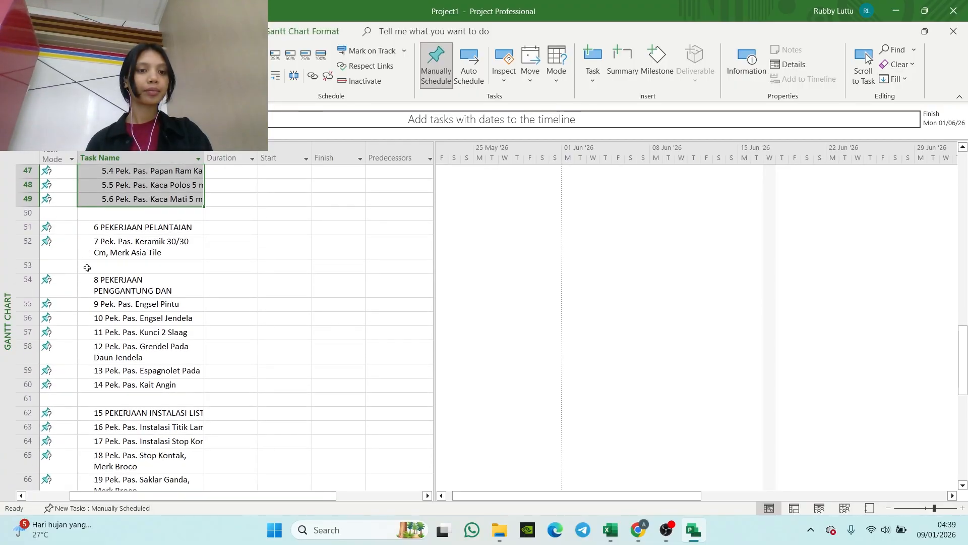
left_click(90, 252)
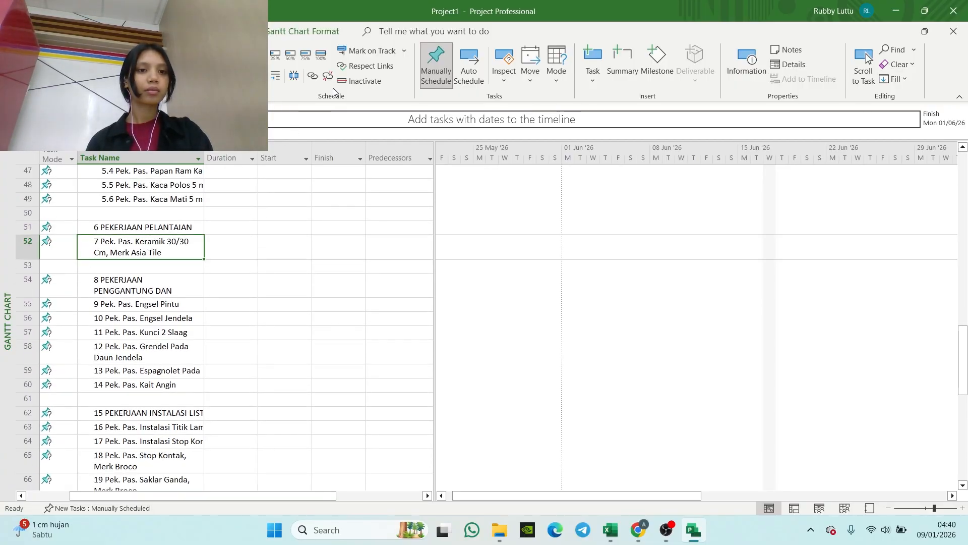
left_click(271, 78)
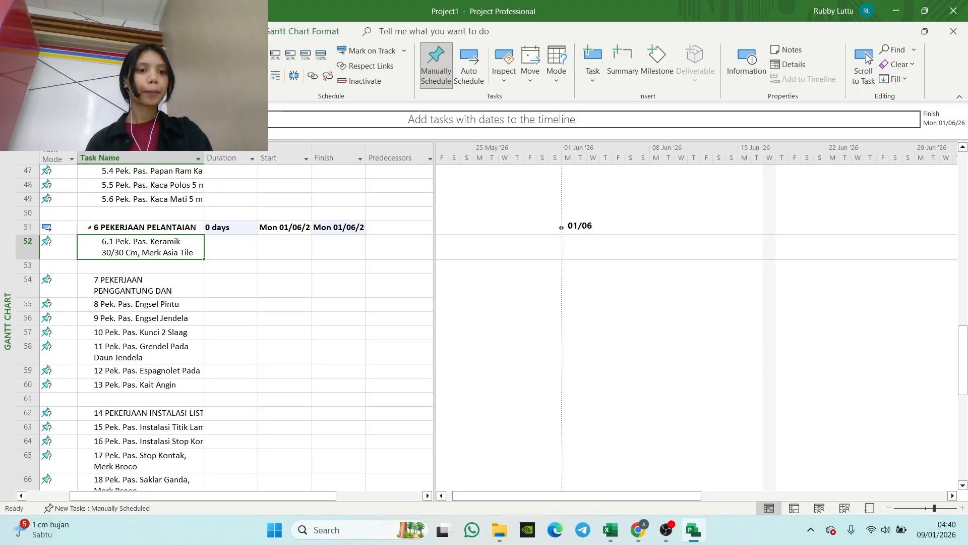
Step: Indent tasks 55 to 60, from Pek. Pas. Engsel Pintu to Pek. Pas. Kait Angin, under the PEKERJAAN PENGGANTUNG heading
left_click(81, 304)
left_click_drag(81, 304, 66, 385)
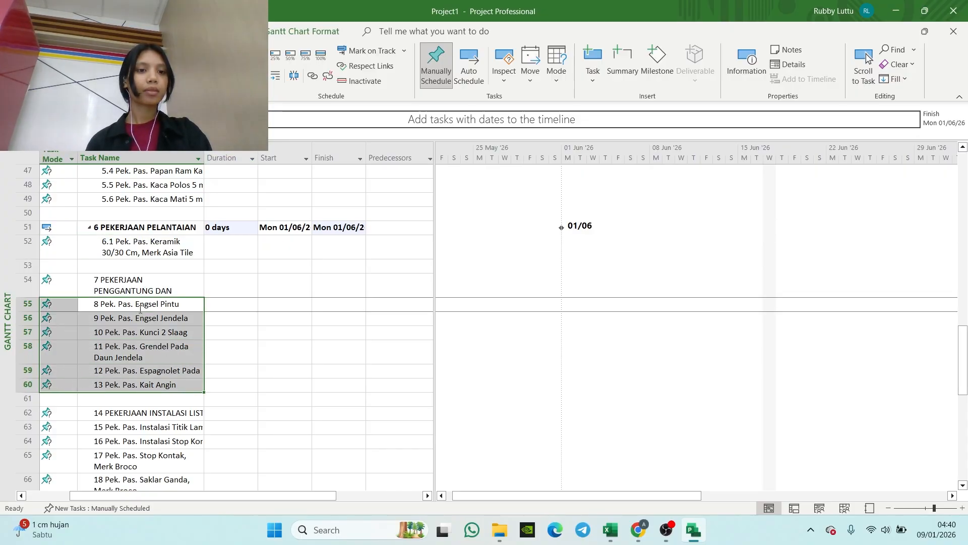
left_click(276, 77)
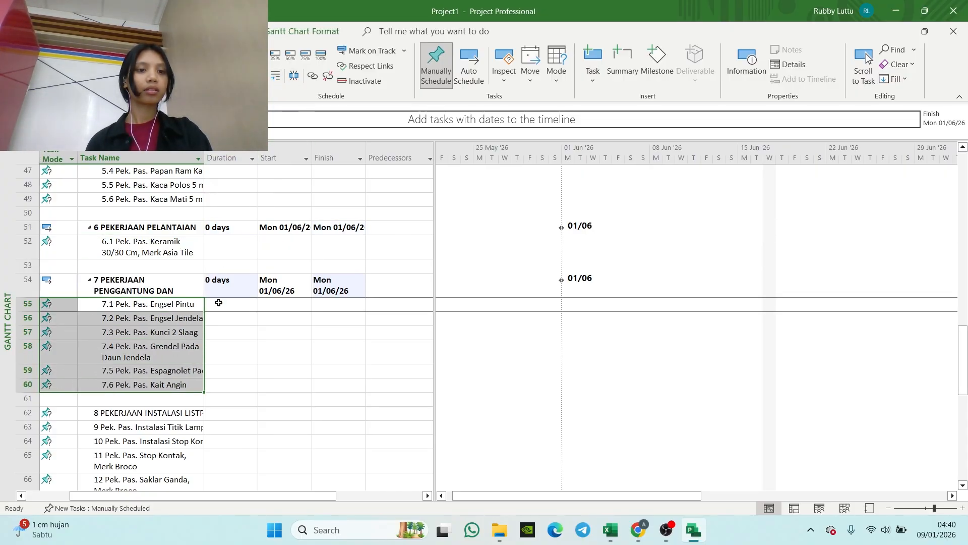
Step: Indent tasks 63 to 69, from Pek. Pas. Instalasi Titik Lampu to Pek. Penyambungan Listrik, under the PEKERJAAN INSTALASI LISTRIK heading
scroll(94, 281, "down", 3)
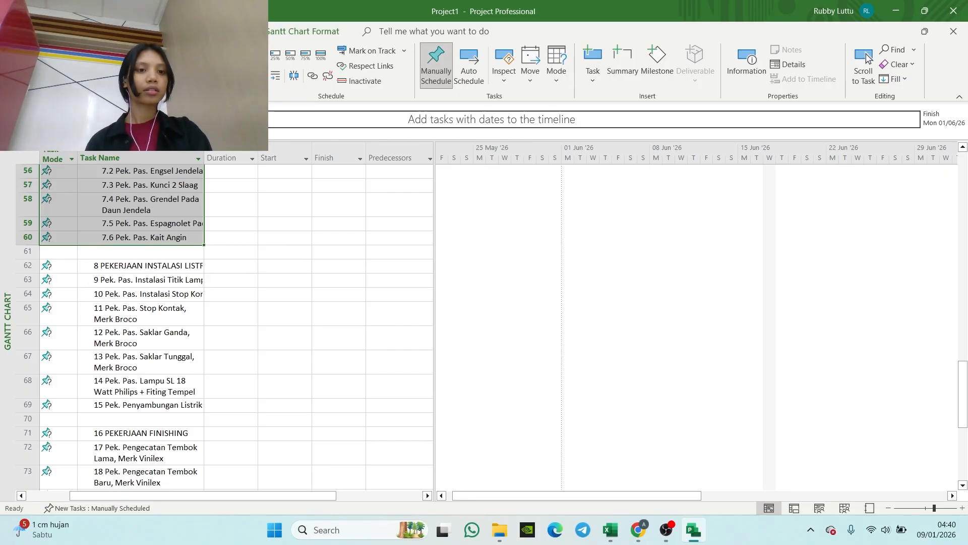
left_click_drag(95, 281, 98, 408)
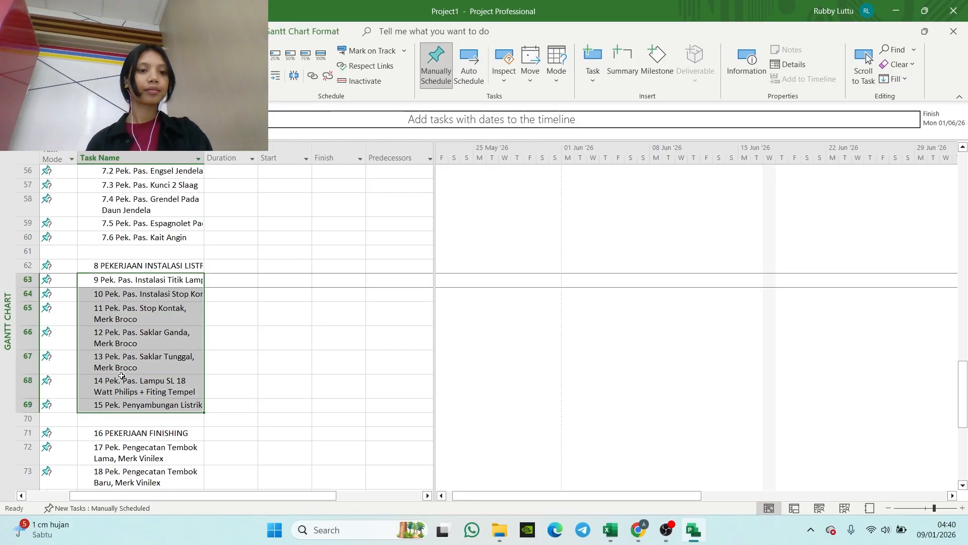
left_click(276, 76)
Step: Indent tasks 72 to 83, from Pek. Pengecatan Tembok Lama to Pek. Polituran Daun Pintu Panil, as subtasks of PEKERJAAN FINISHING
scroll(236, 160, "down", 5)
scroll(235, 160, "down", 1)
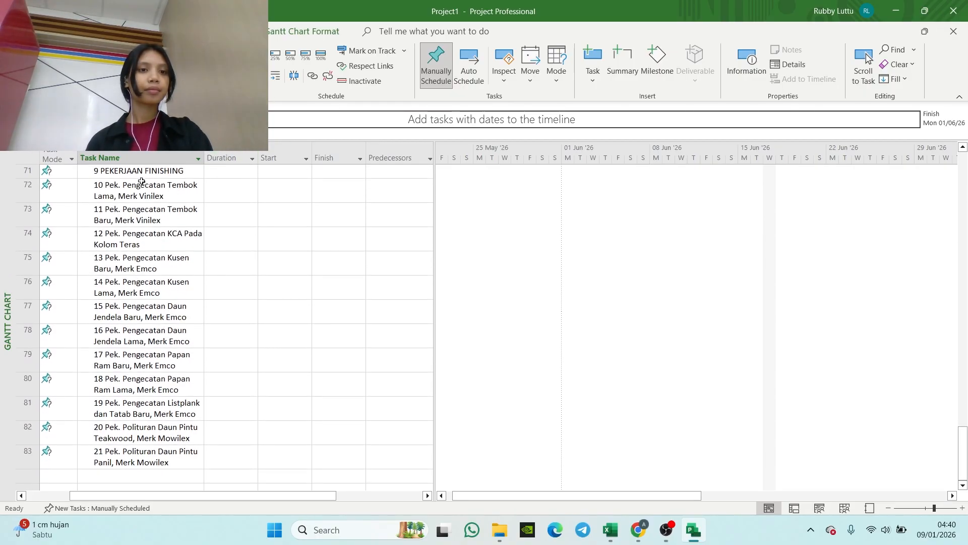
scroll(208, 357, "up", 5)
scroll(193, 309, "down", 3)
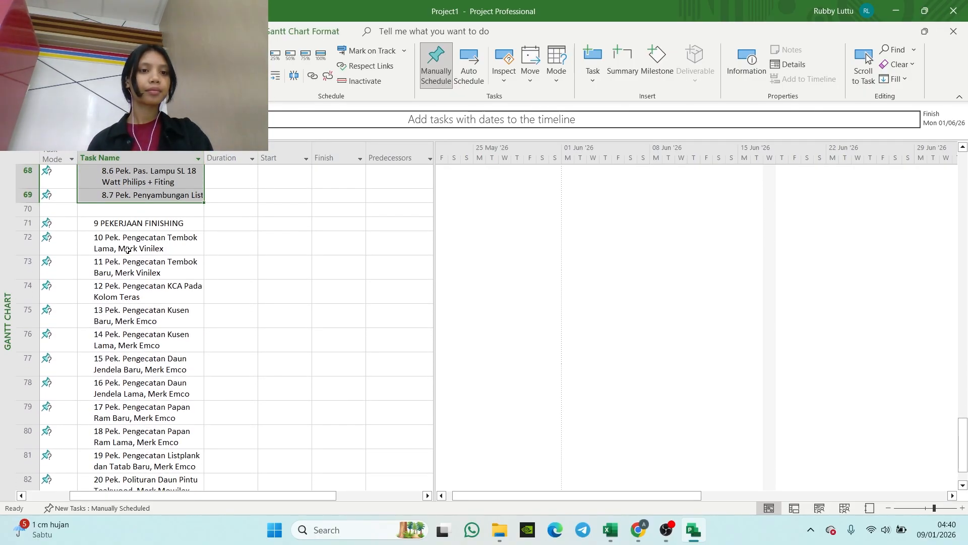
left_click_drag(83, 238, 102, 287)
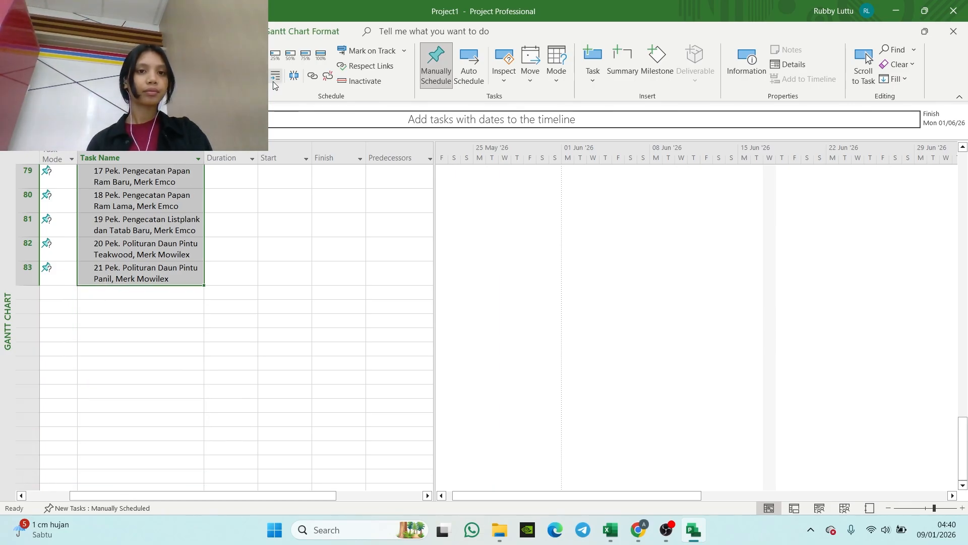
scroll(241, 236, "up", 9)
scroll(240, 237, "up", 15)
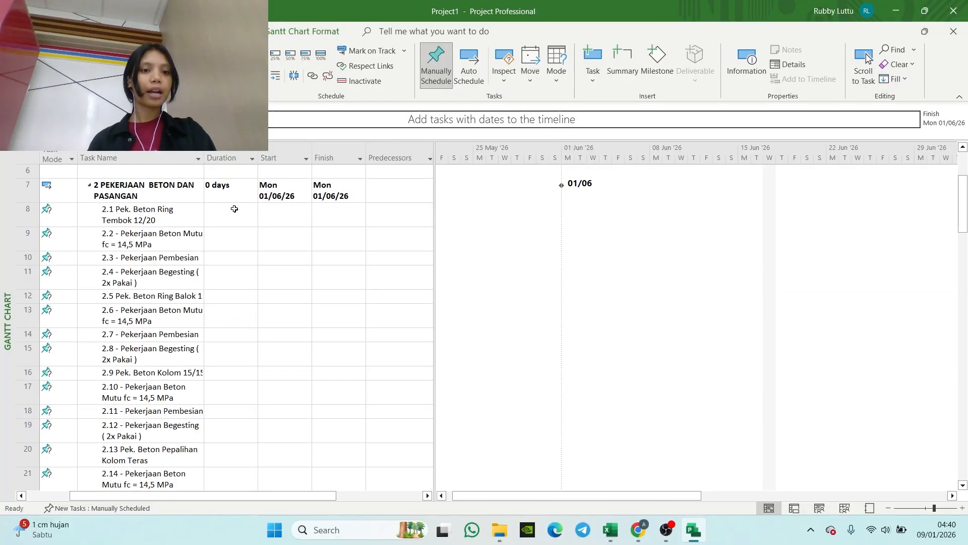
scroll(235, 216, "down", 3)
scroll(204, 192, "up", 4)
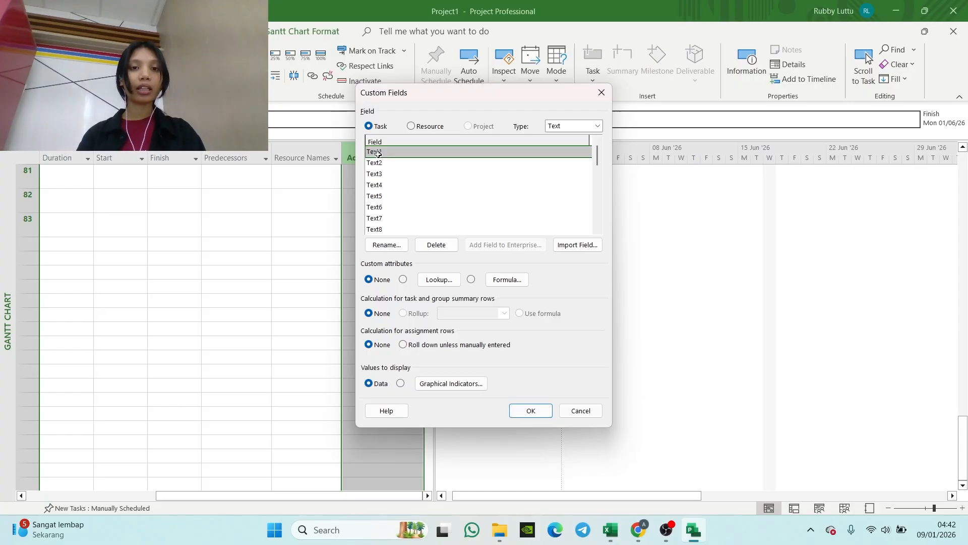
Step: Rename the custom task field Text1 as SATUAN
left_click(377, 154)
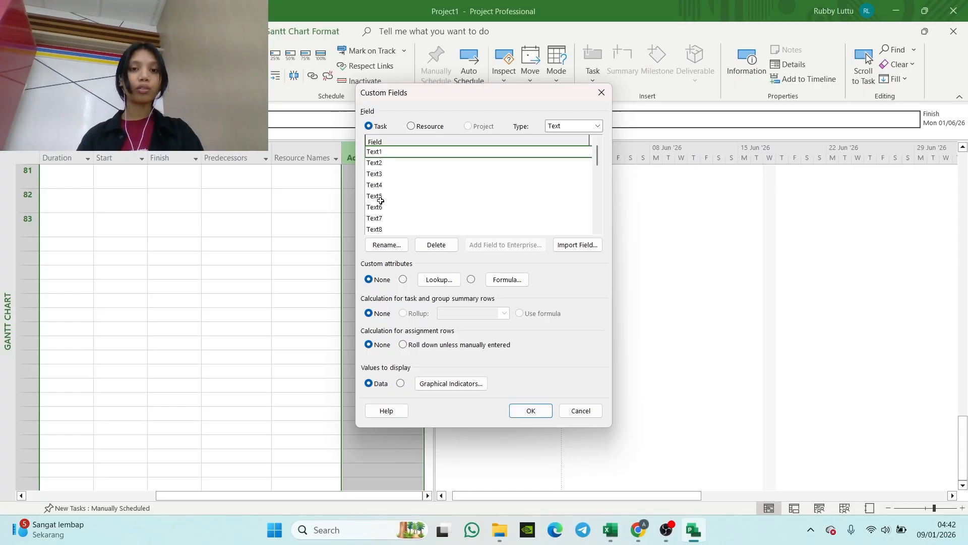
left_click(389, 244)
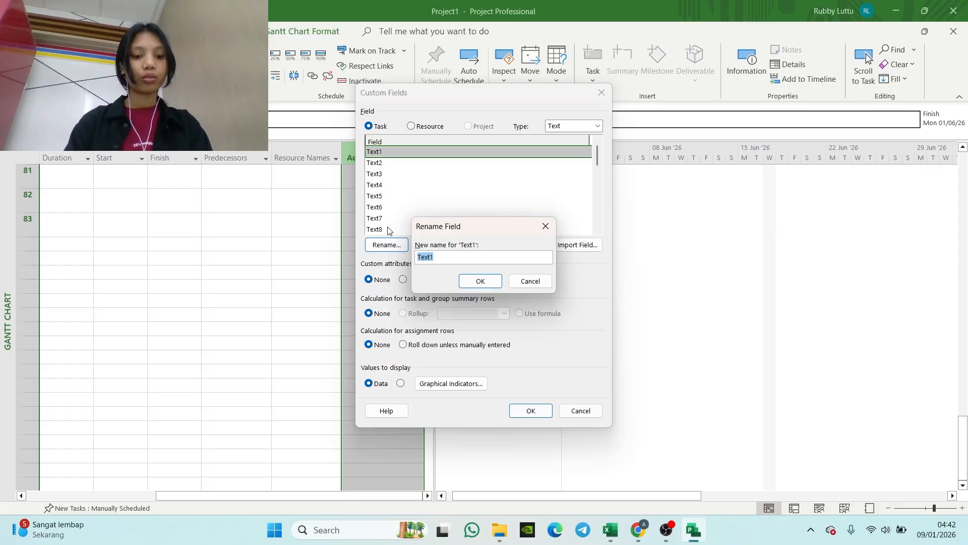
type("SATUAN")
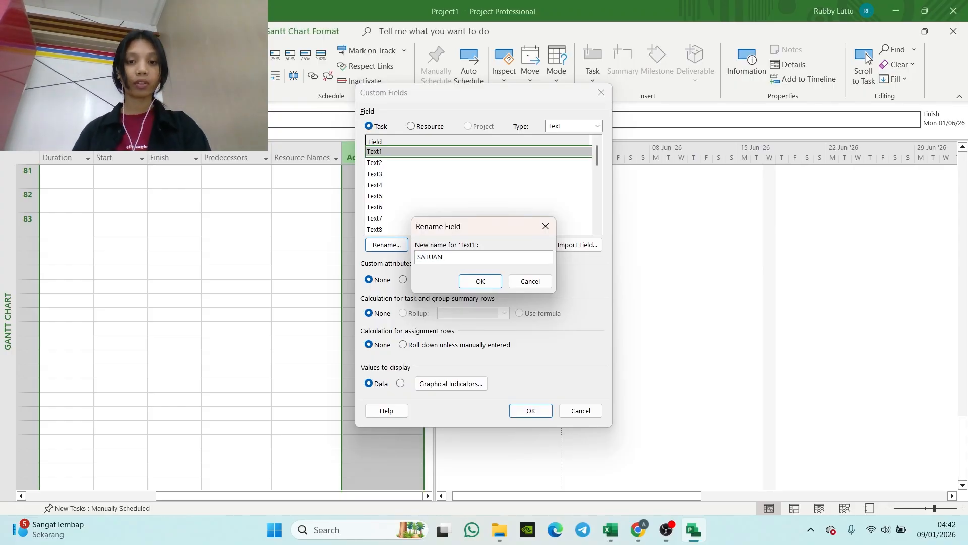
left_click(478, 281)
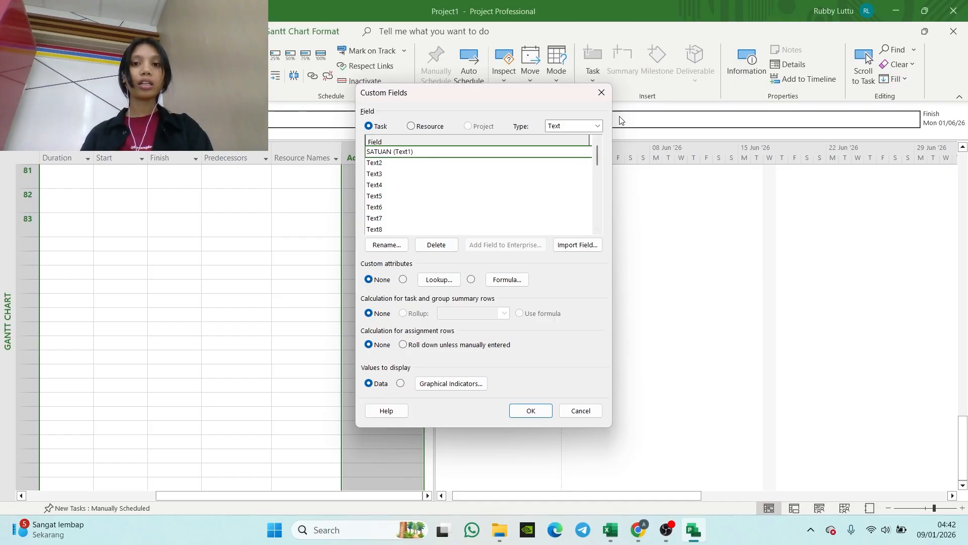
Step: Switch the custom field type to Number and rename Number1 as VOLUME
left_click(597, 126)
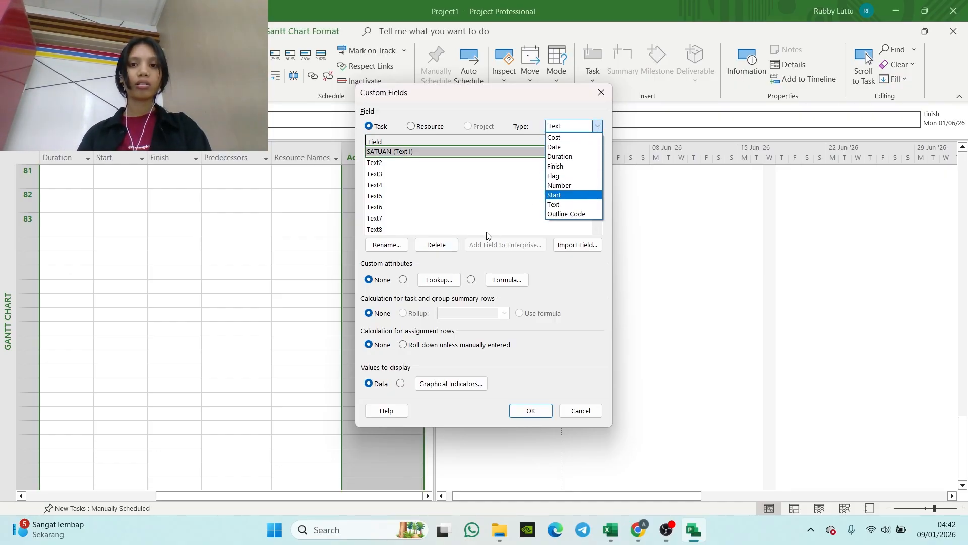
left_click(474, 227)
left_click(598, 126)
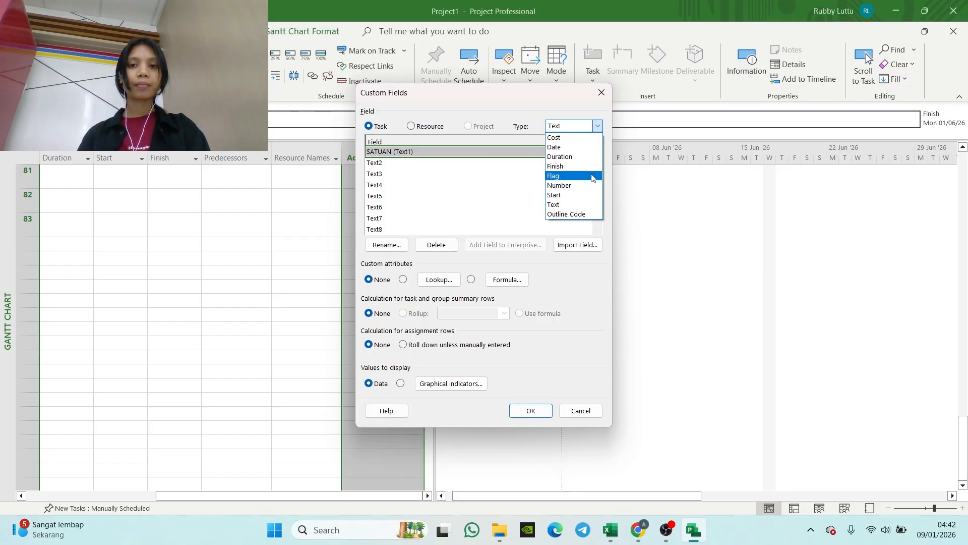
left_click(587, 187)
left_click(386, 155)
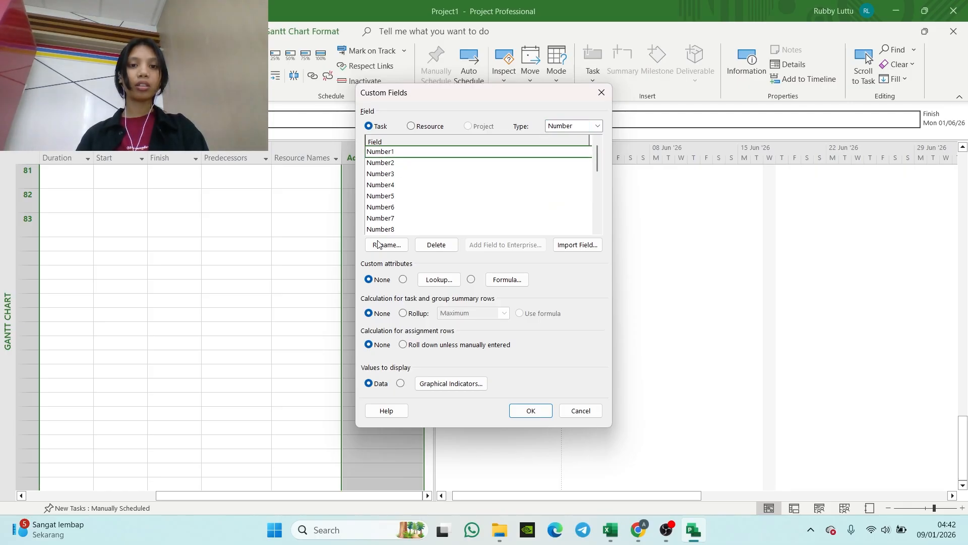
left_click(391, 246)
type("VOLUME")
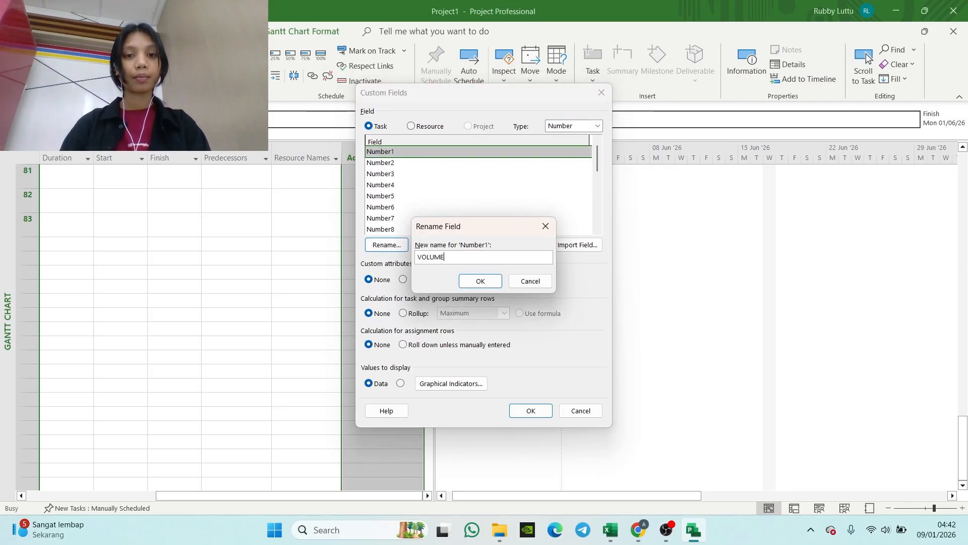
left_click(480, 281)
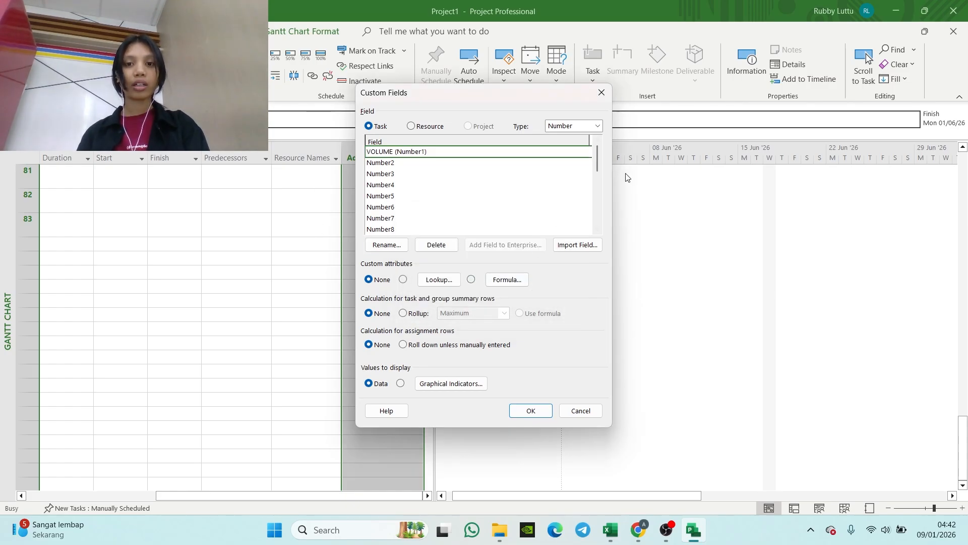
Step: Switch the custom field type to Cost and rename Cost1 as HARGA SATUAN
left_click(597, 127)
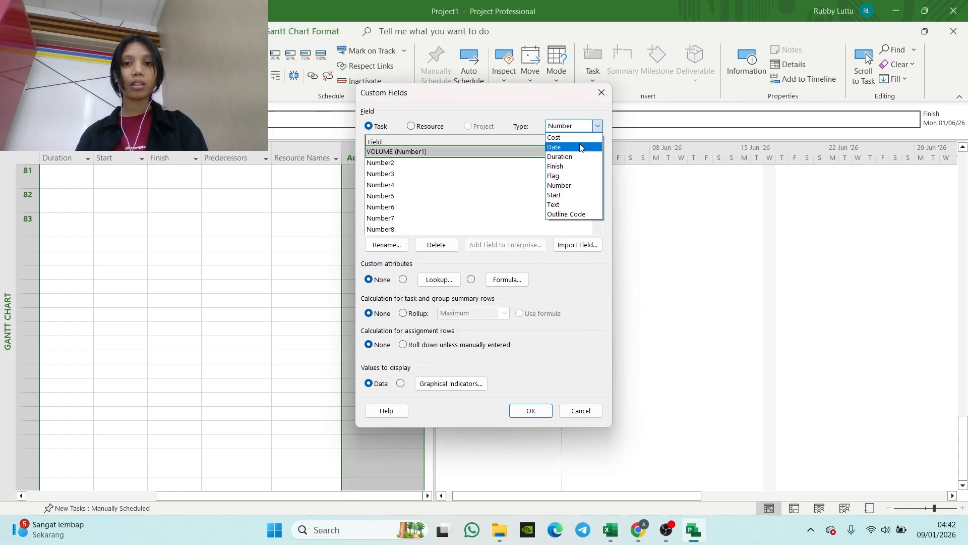
left_click(575, 138)
left_click(386, 154)
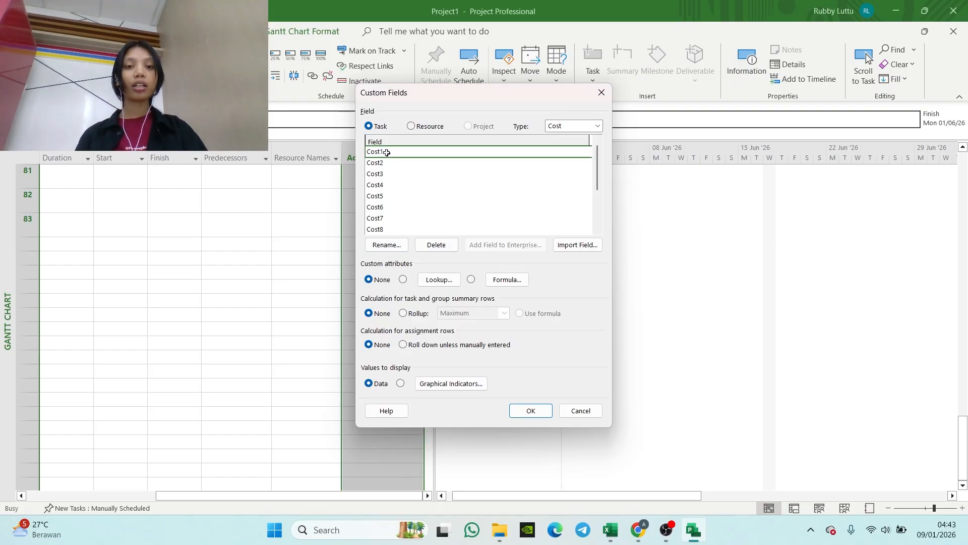
left_click(383, 246)
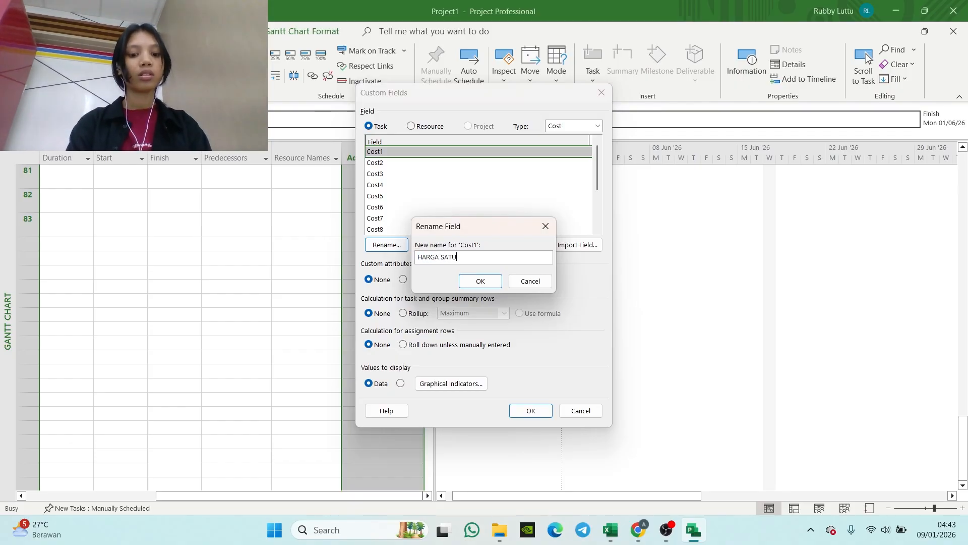
left_click(480, 281)
Step: Rename the custom cost field Cost2 as HARGA TOTAL
left_click(378, 162)
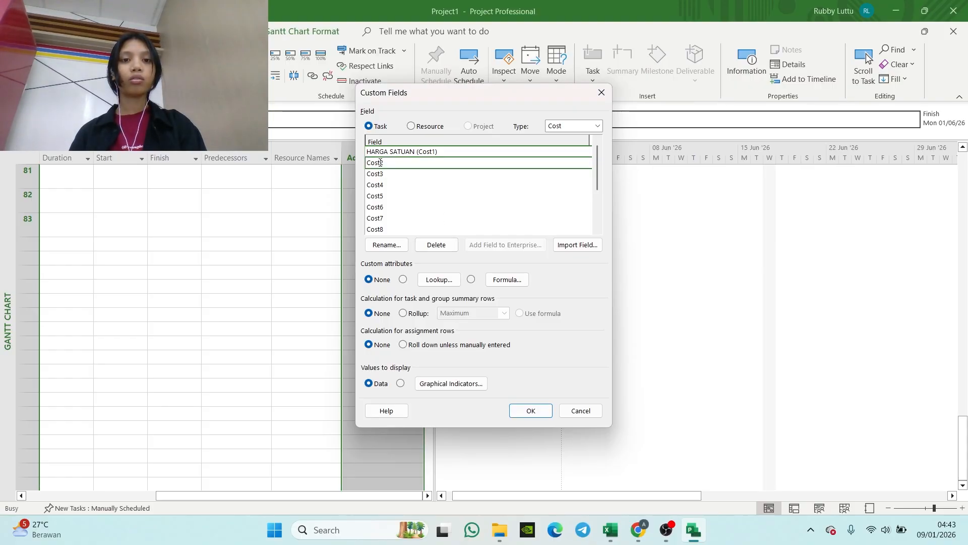
left_click(386, 245)
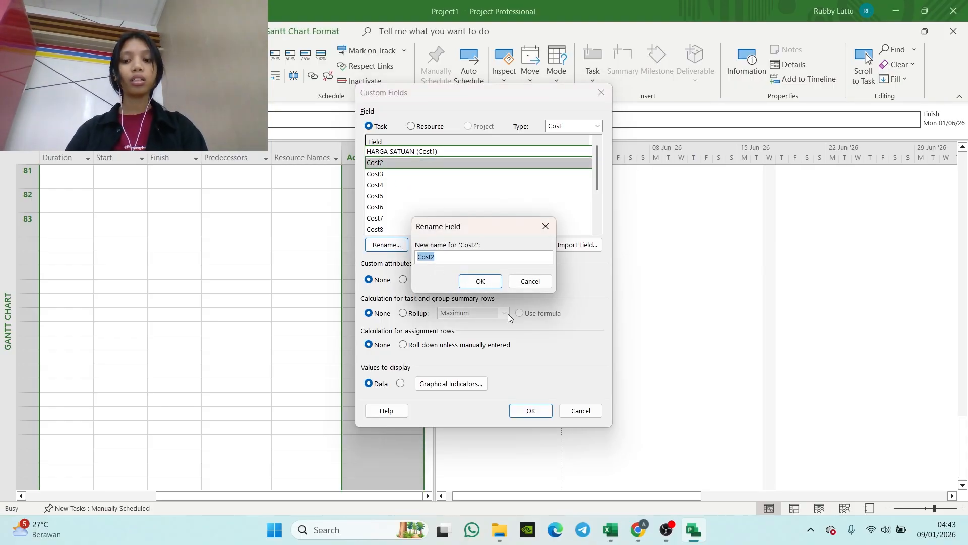
type("HARGA TOTAL")
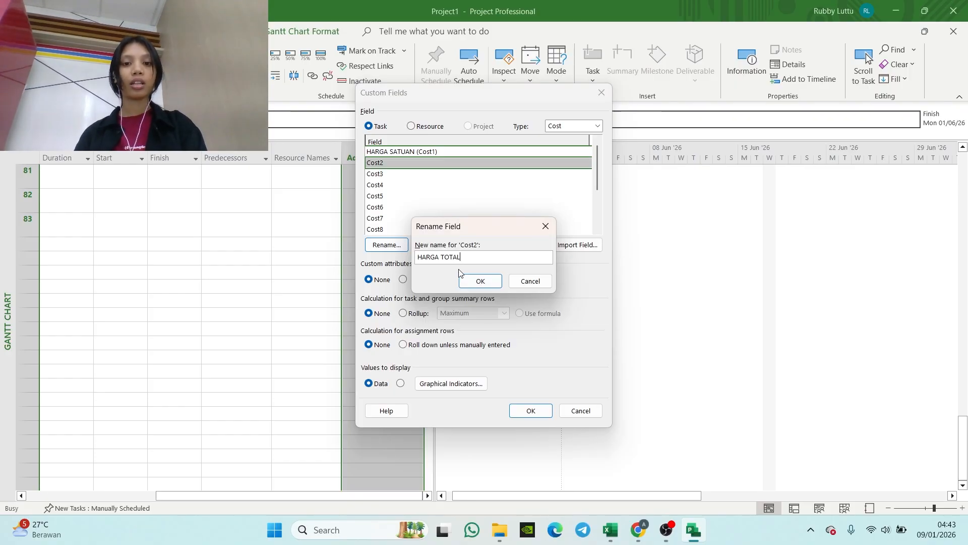
left_click(471, 279)
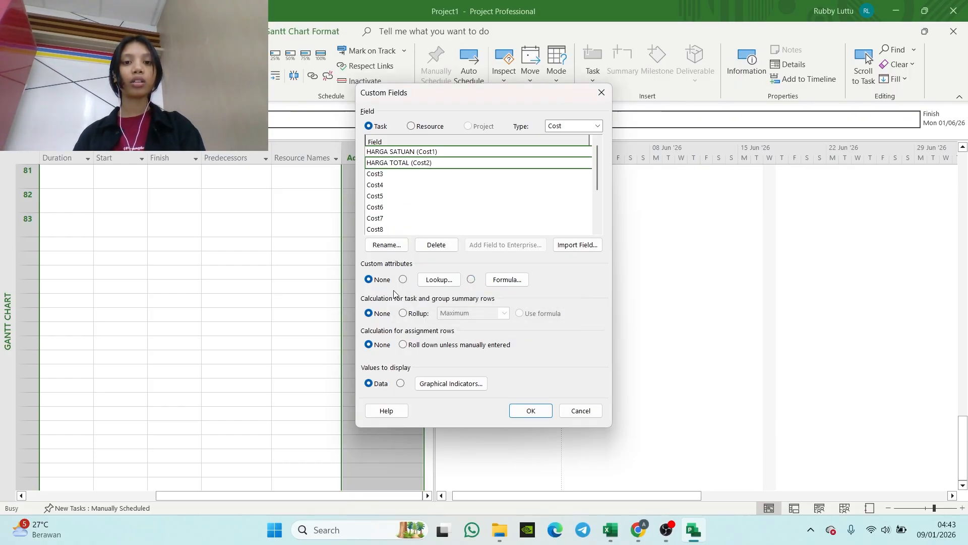
Step: Make HARGA TOTAL a calculated field with the formula [VOLUME]*[HARGA SATUAN], accepting that existing data is replaced
left_click(472, 281)
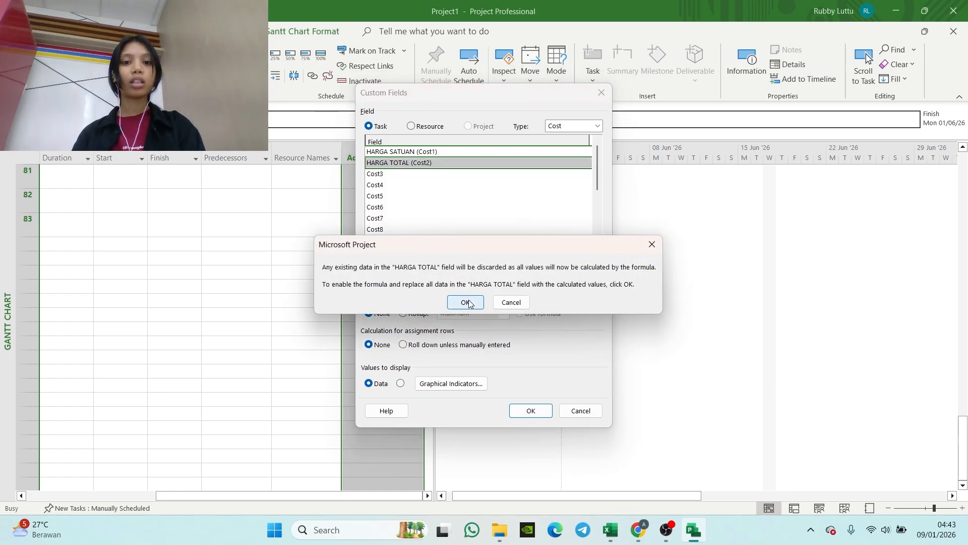
left_click(467, 301)
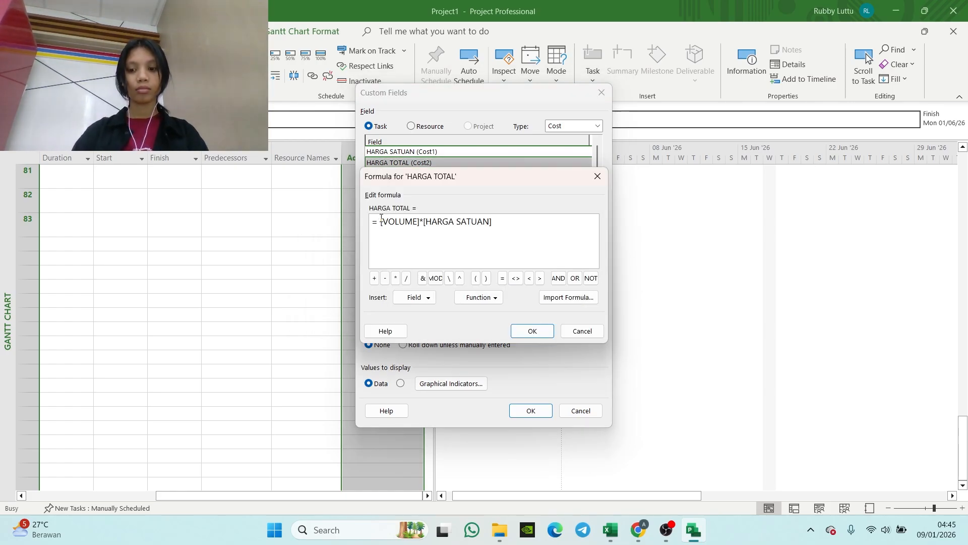
left_click(381, 221)
key("BackSpace")
key("BackSpace")
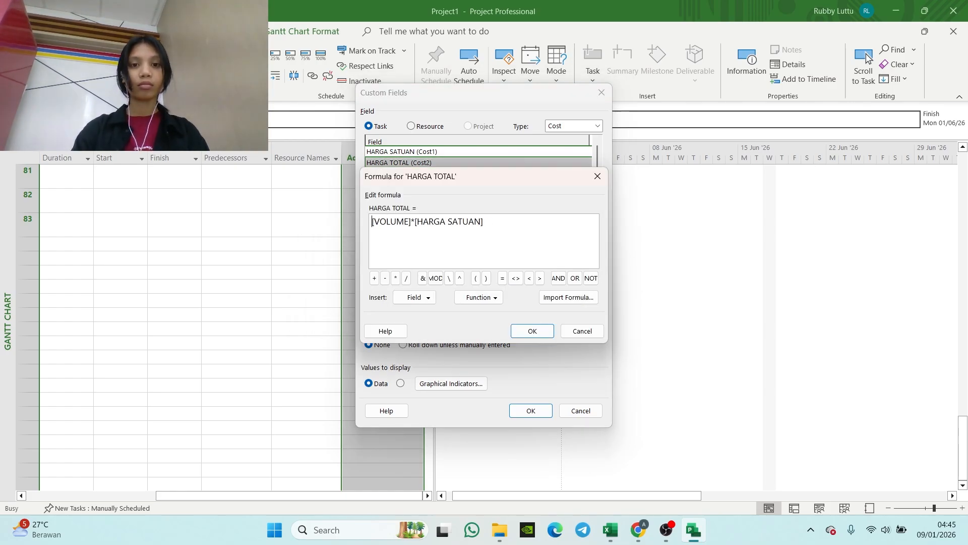
left_click(533, 332)
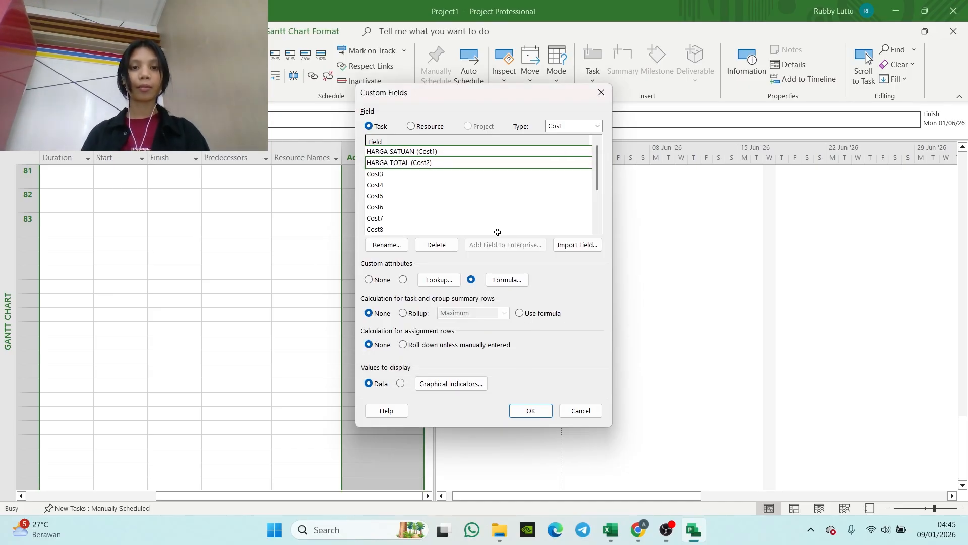
Step: Set HARGA TOTAL to roll up as Sum on task and group summary rows and accept the custom field settings
left_click(403, 313)
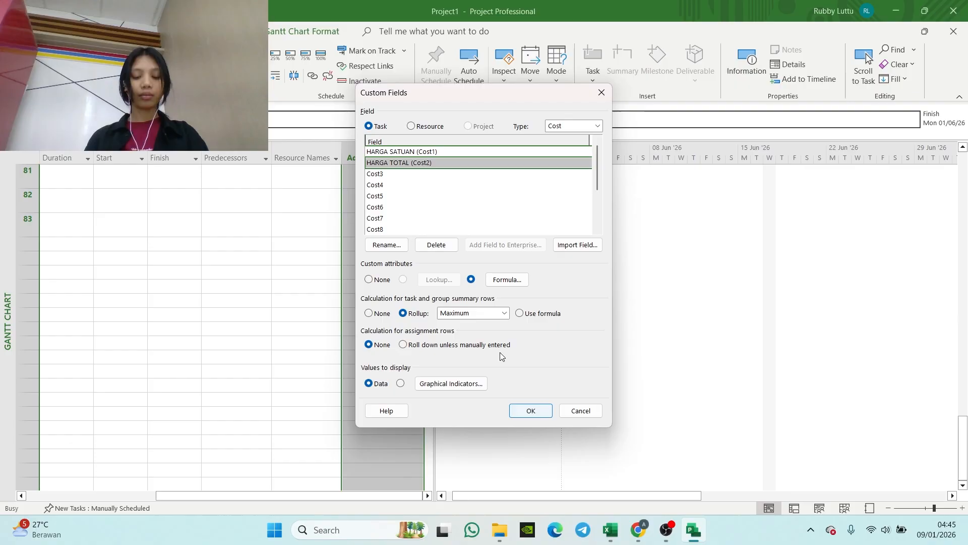
left_click(504, 313)
left_click(460, 363)
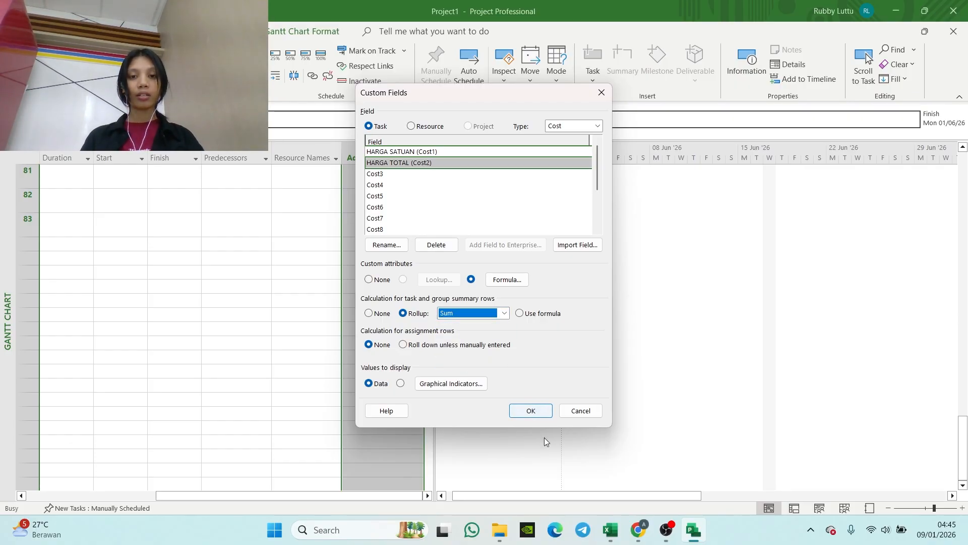
left_click(536, 410)
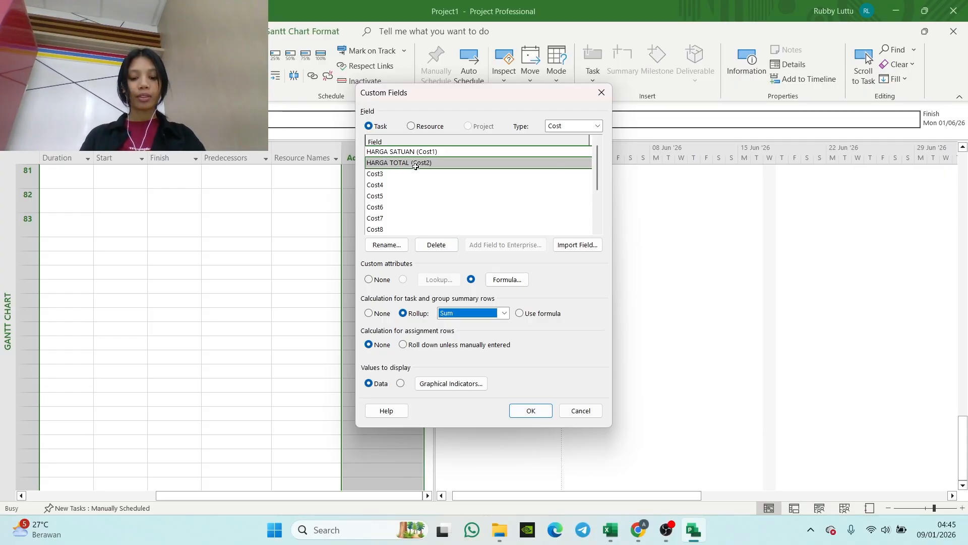
Step: Switch the custom field type to Number and rename Number2 as BOBOT
left_click(580, 126)
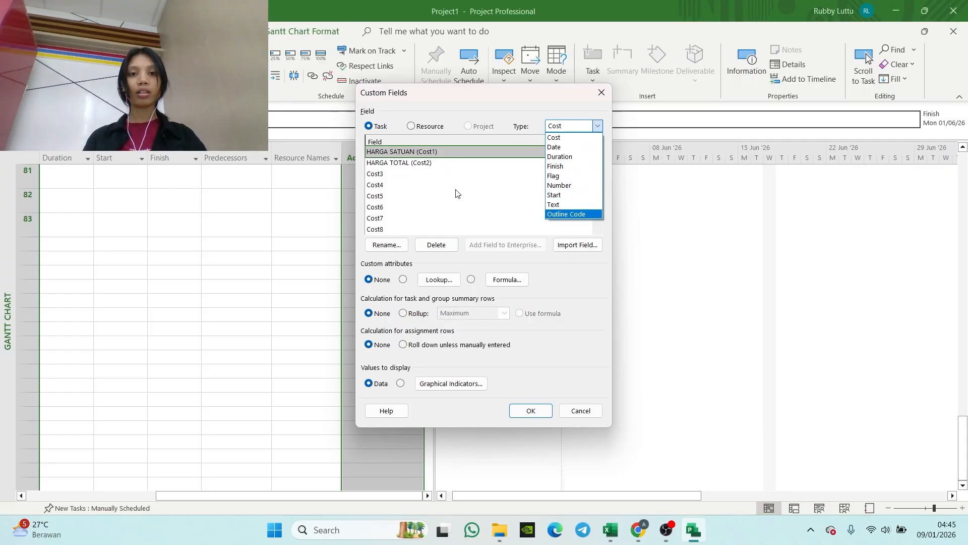
left_click(575, 184)
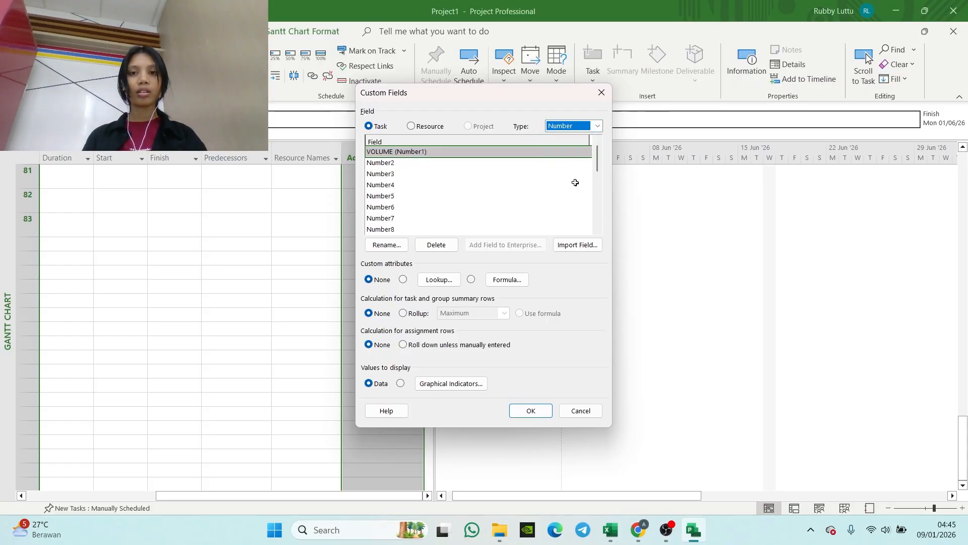
left_click(390, 164)
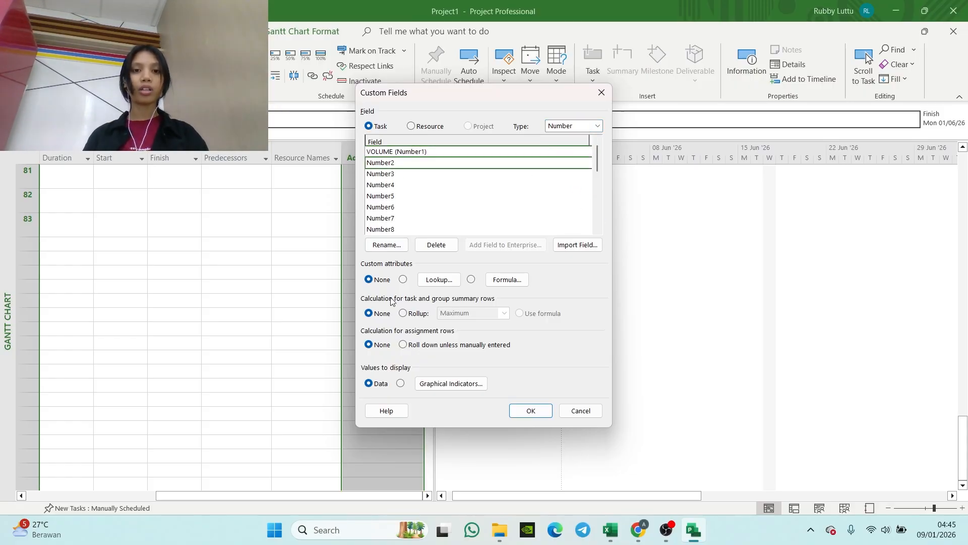
left_click(386, 246)
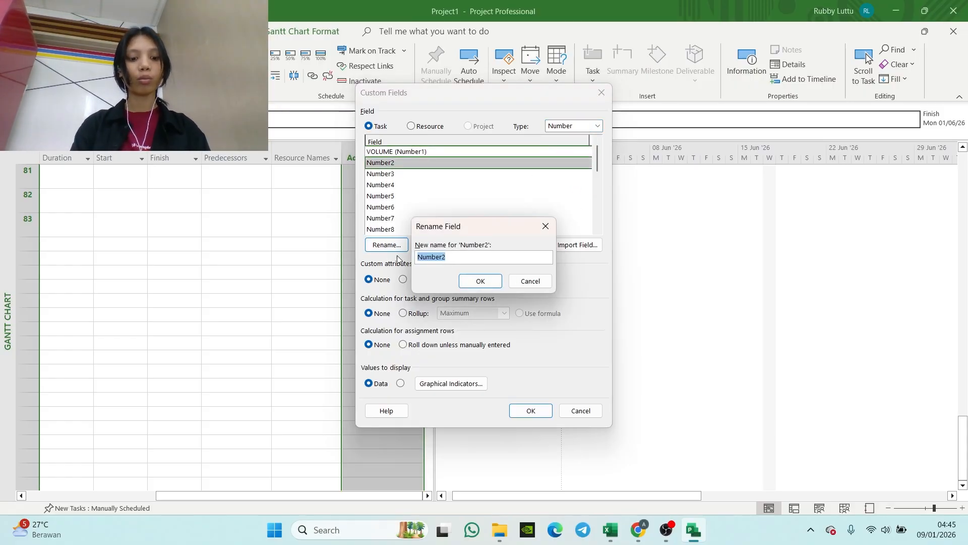
type("BOBOT")
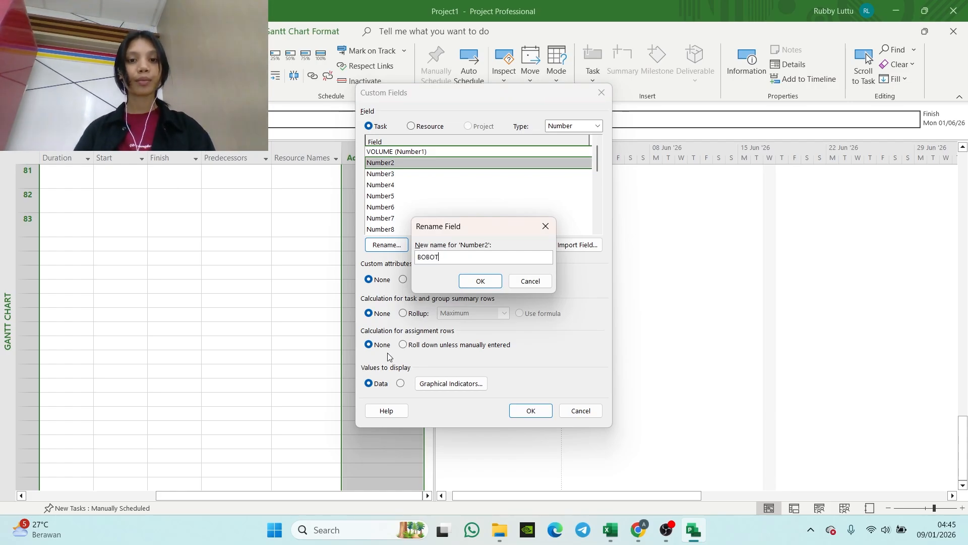
left_click(480, 281)
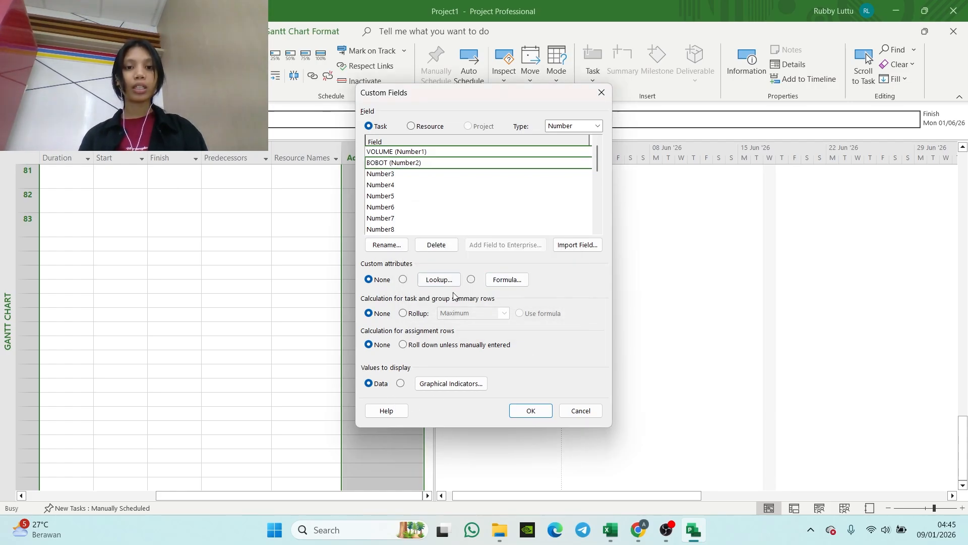
Step: Make BOBOT a calculated field with the formula [HARGA TOTAL] /30876*100, accepting that existing data is replaced
left_click(471, 279)
left_click(470, 301)
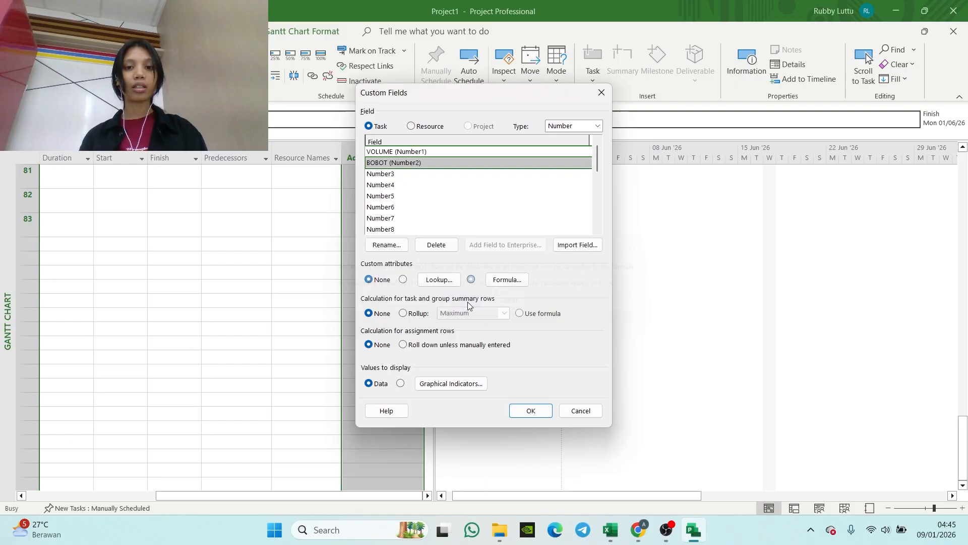
left_click(501, 280)
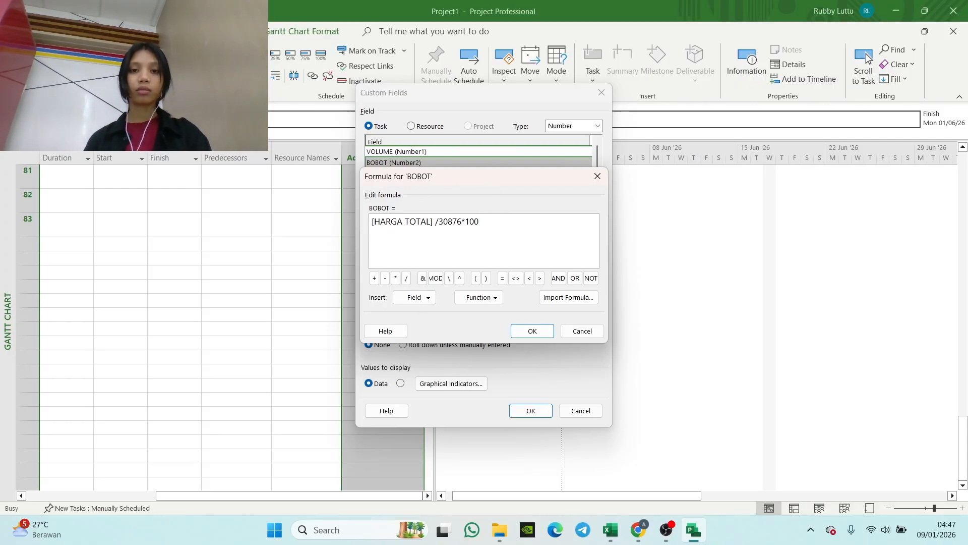
left_click(531, 331)
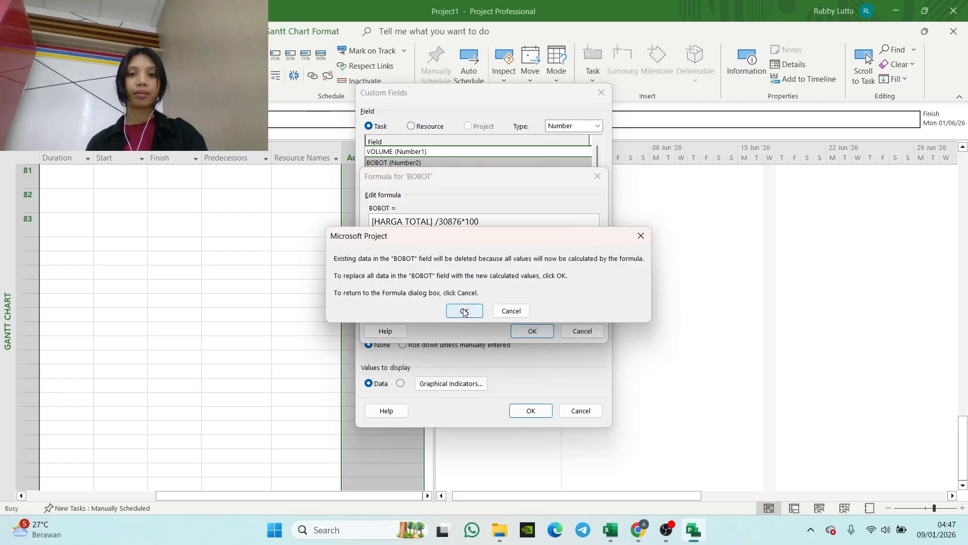
left_click(465, 312)
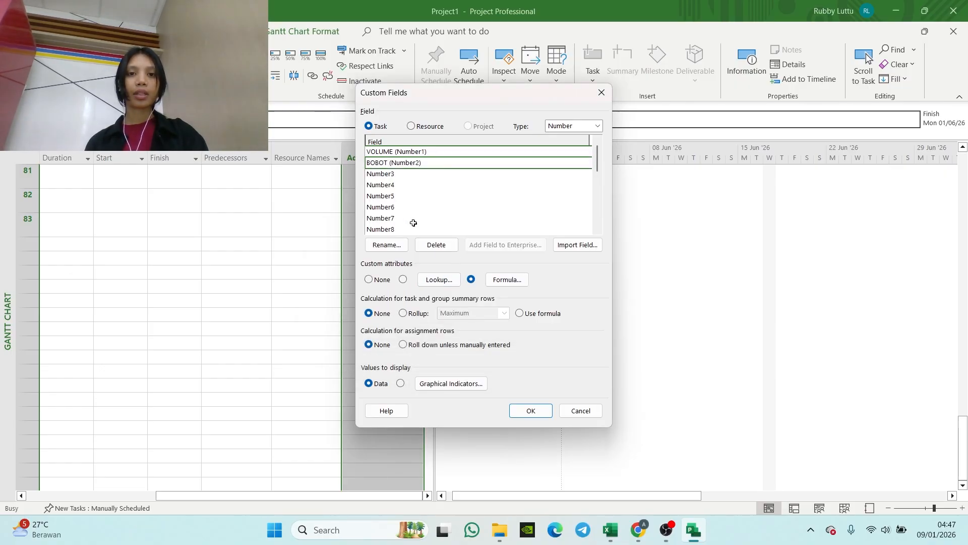
Step: Set BOBOT to roll up as Sum on task and group summary rows and close the custom field settings
left_click(403, 313)
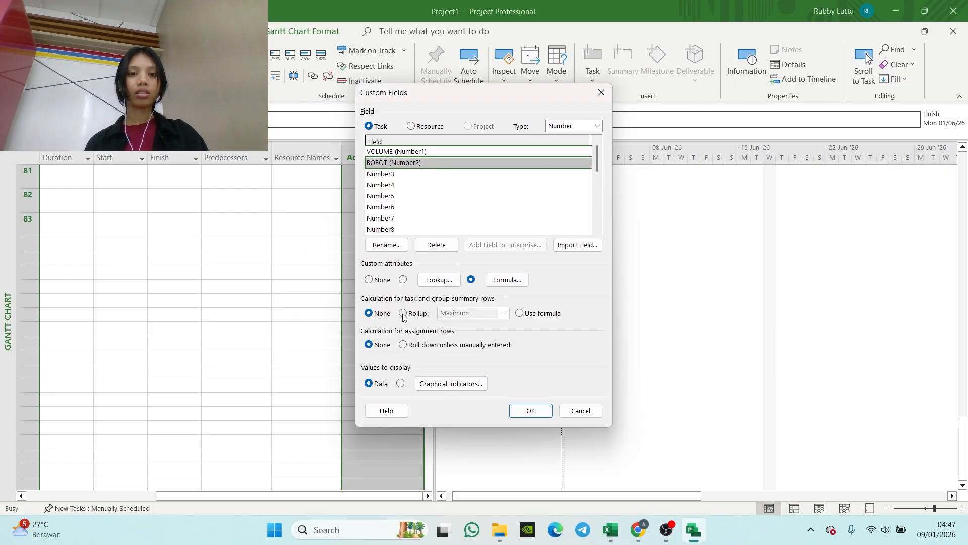
left_click(449, 313)
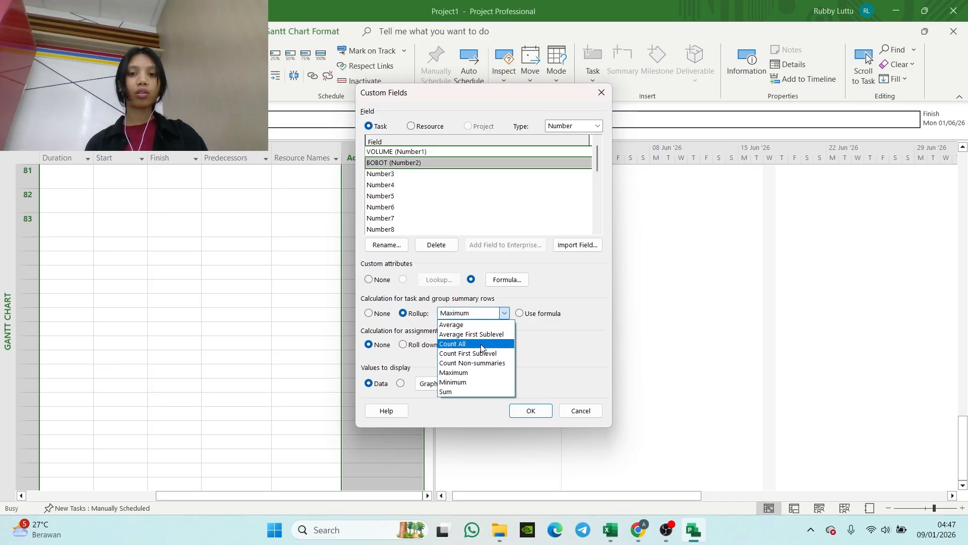
left_click(462, 391)
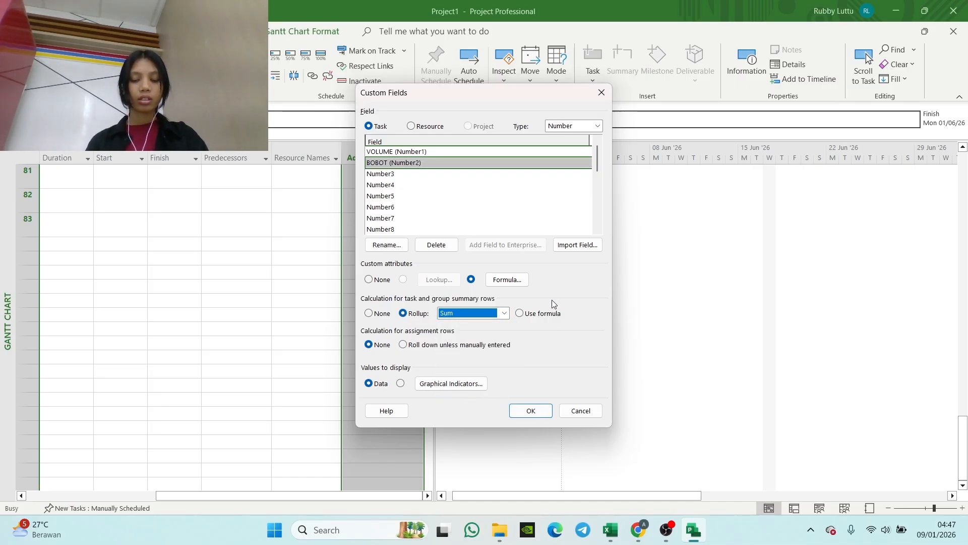
left_click(534, 411)
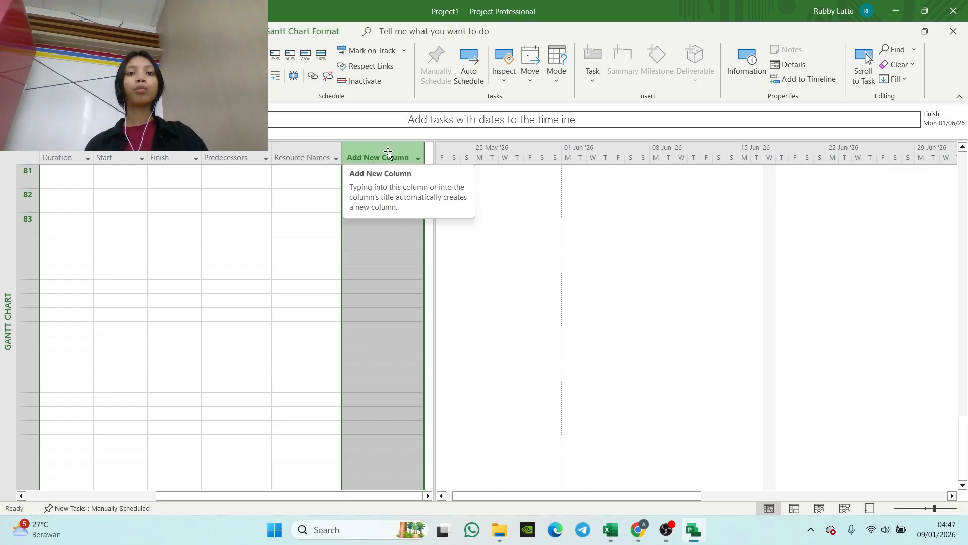
Step: Add the custom field SATUAN (Text1) as a new column after Resource Names
left_click(388, 158)
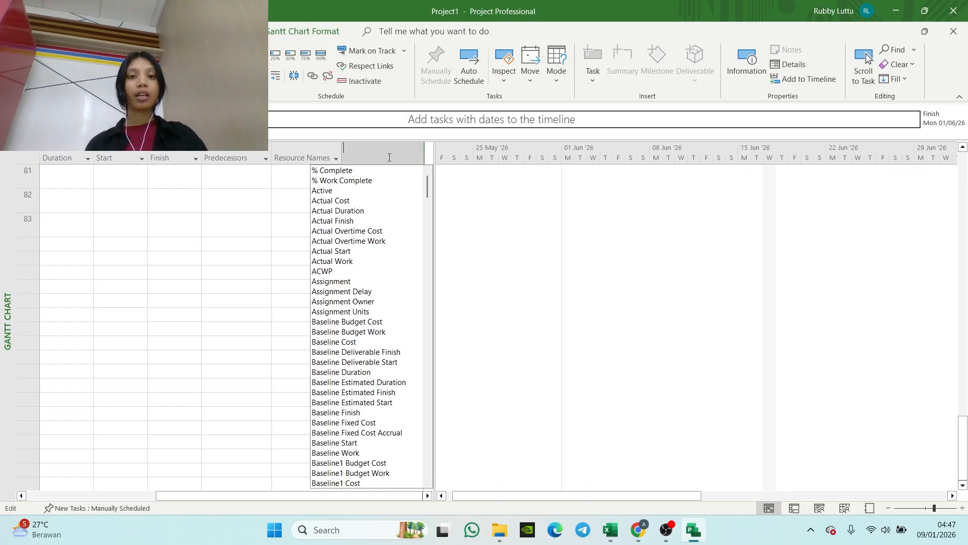
type("SATUA")
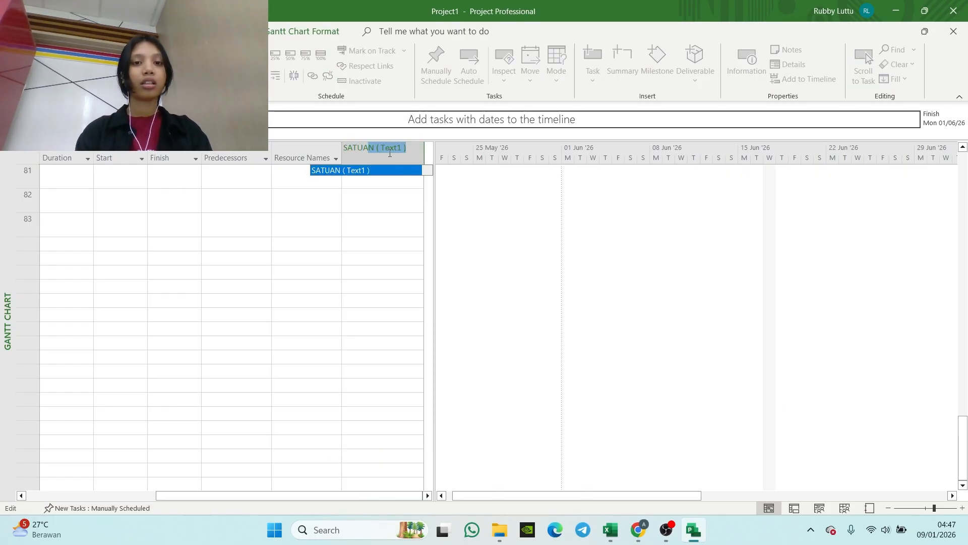
type("N")
key("Return")
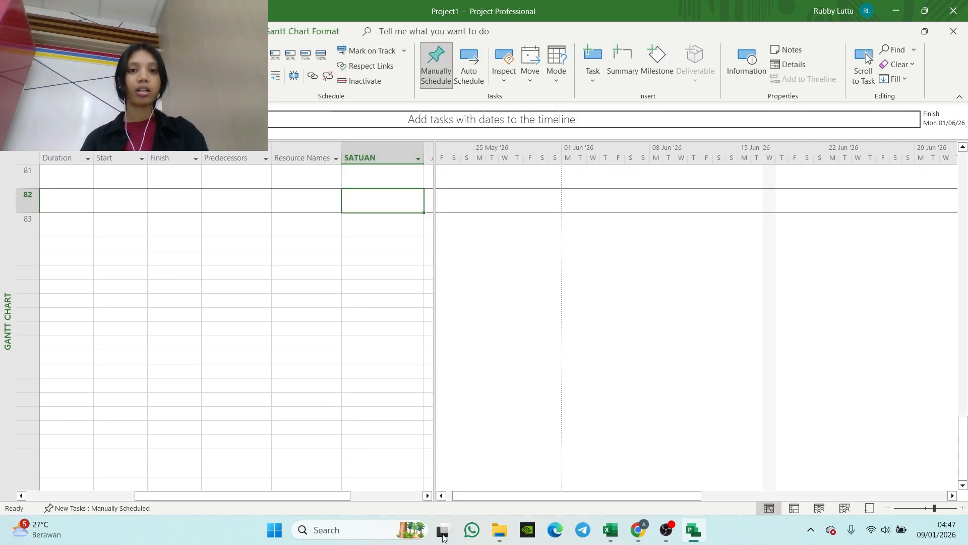
Step: Widen the task table slightly and add the custom field VOLUME as a new column after SATUAN
left_click_drag(435, 293, 457, 288)
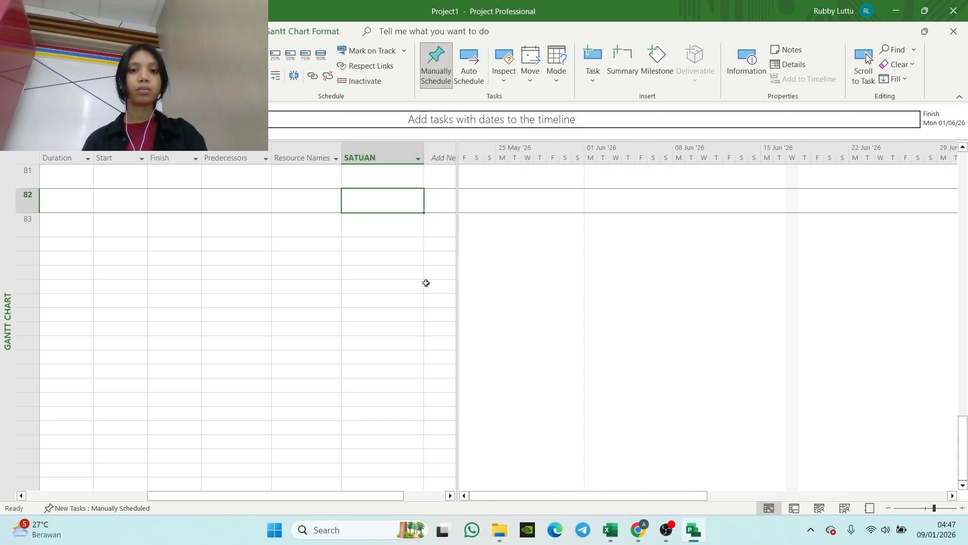
left_click(430, 160)
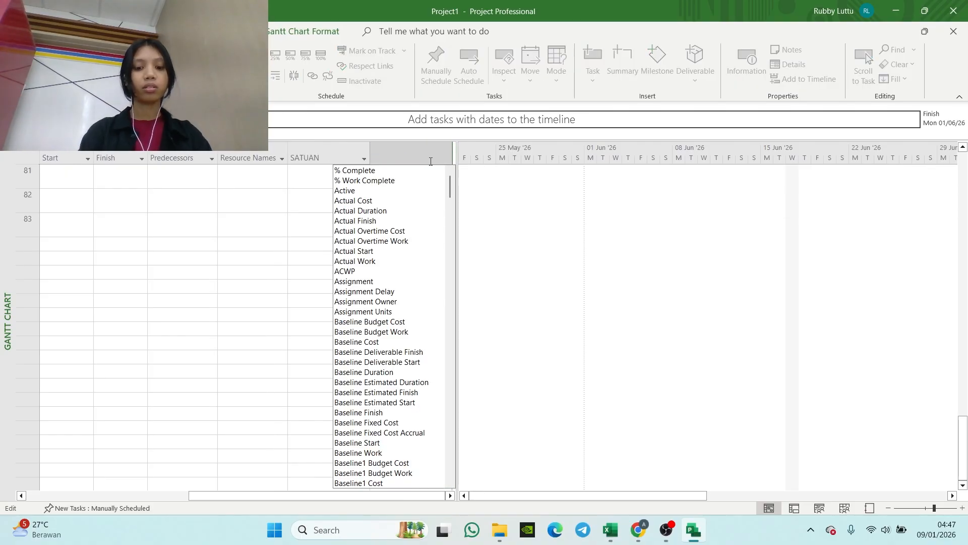
type("vol")
key("Down")
key("Return")
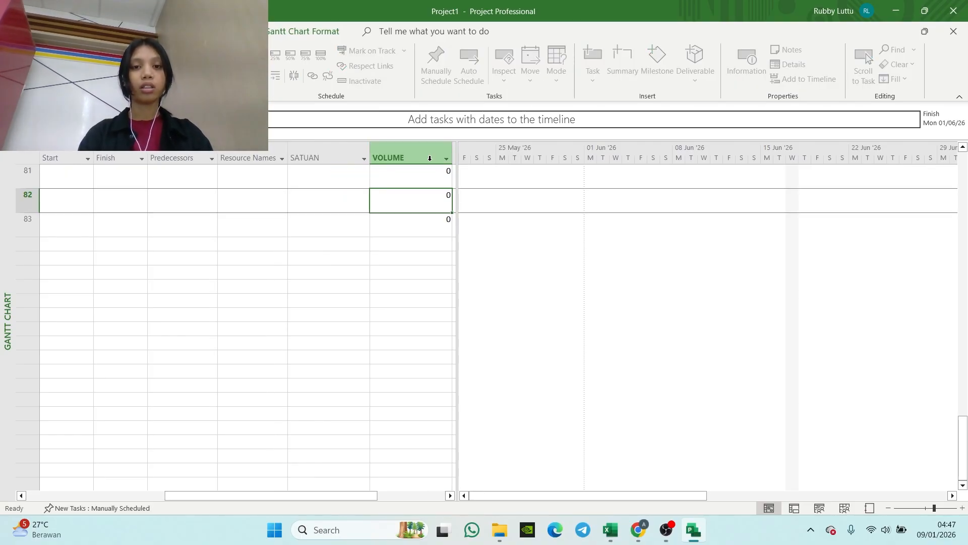
Step: Widen the task table again and add HARGA SATUAN (Cost1) as a new column after VOLUME
left_click_drag(456, 202, 477, 203)
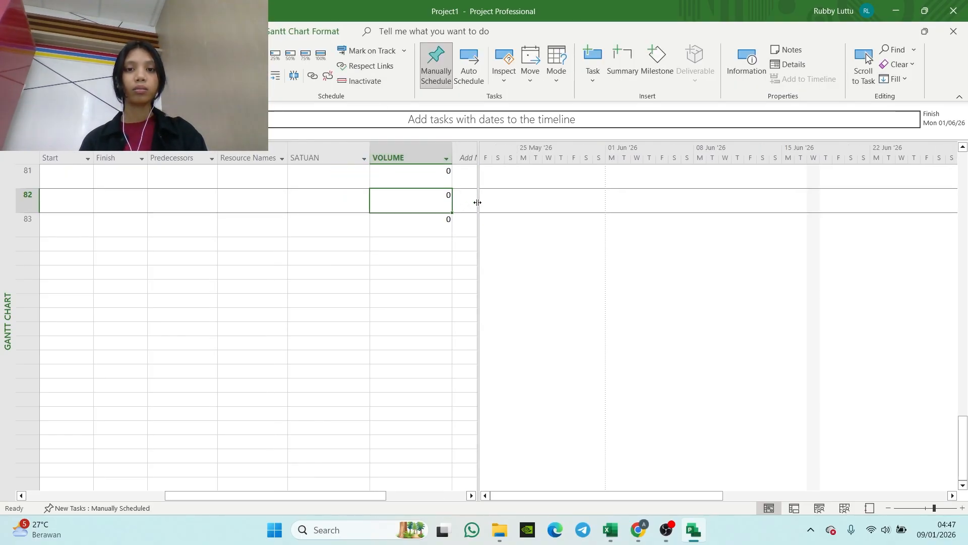
left_click(462, 157)
type("ha")
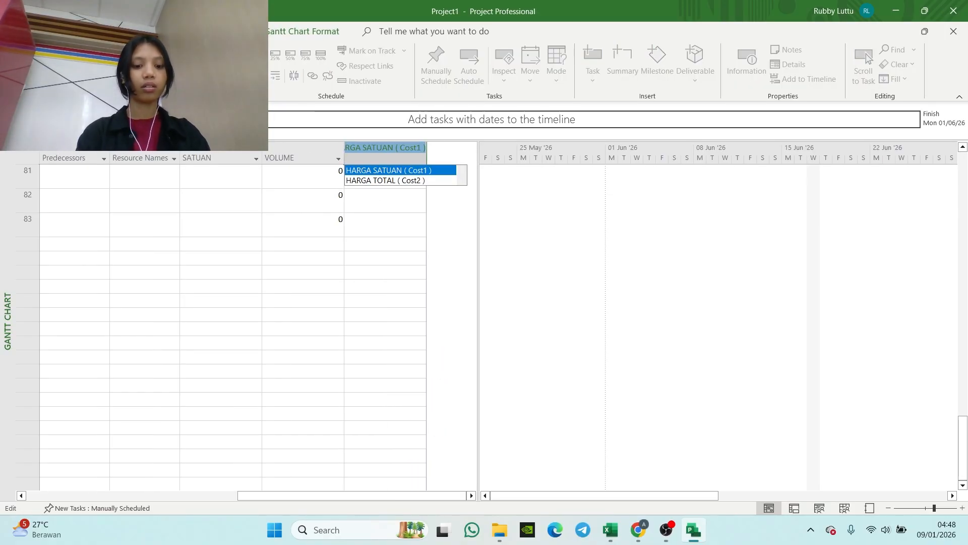
type("rga sa")
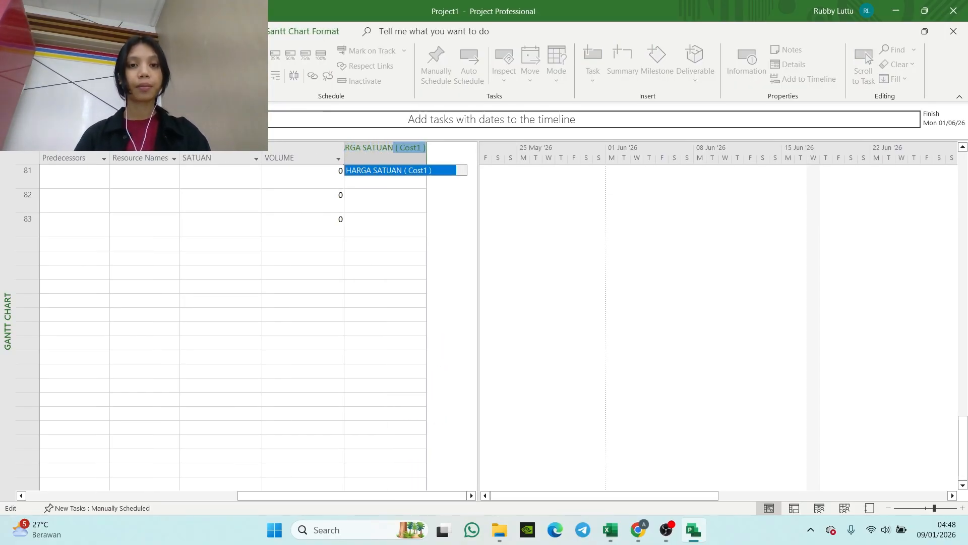
key("Return")
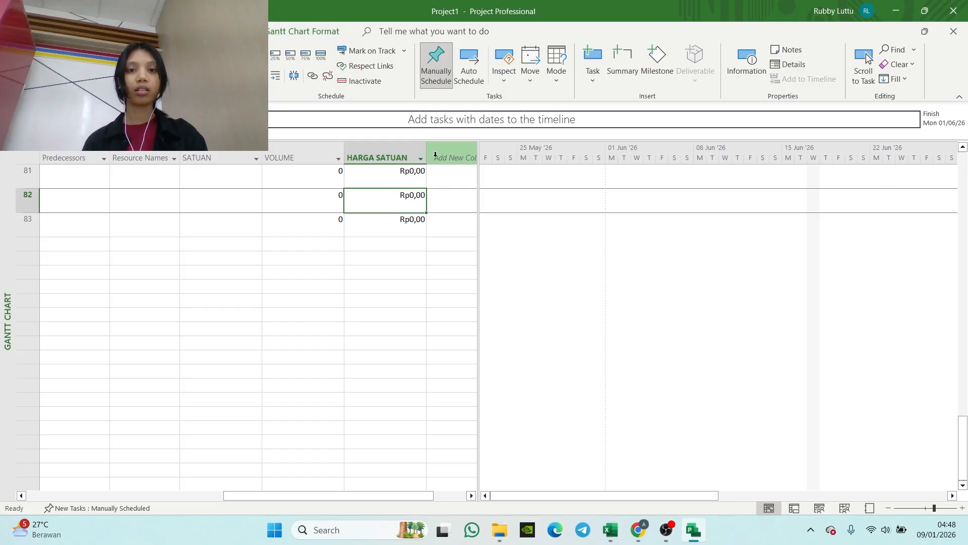
Step: Add HARGA TOTAL (Cost2) as a new column after HARGA SATUAN
left_click(435, 155)
type("harga ")
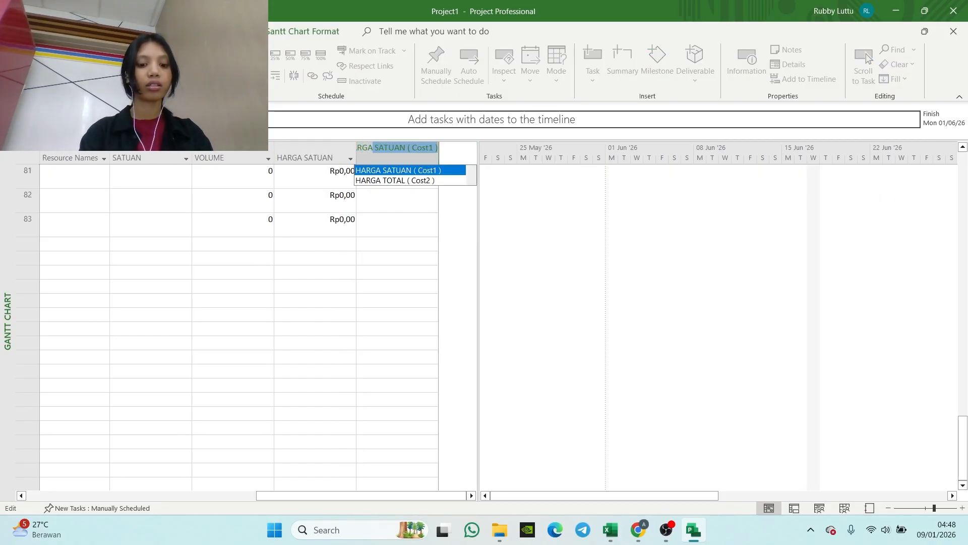
type("total")
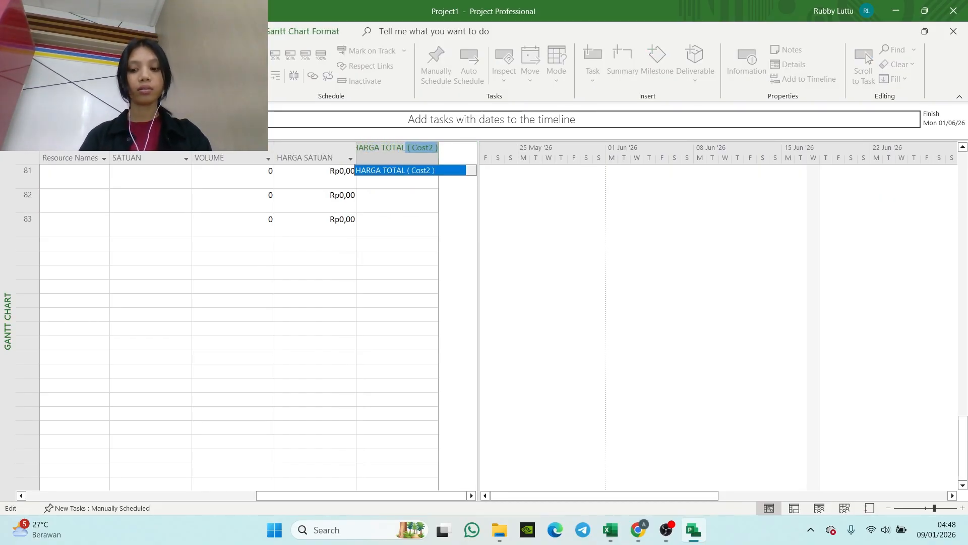
key("Return")
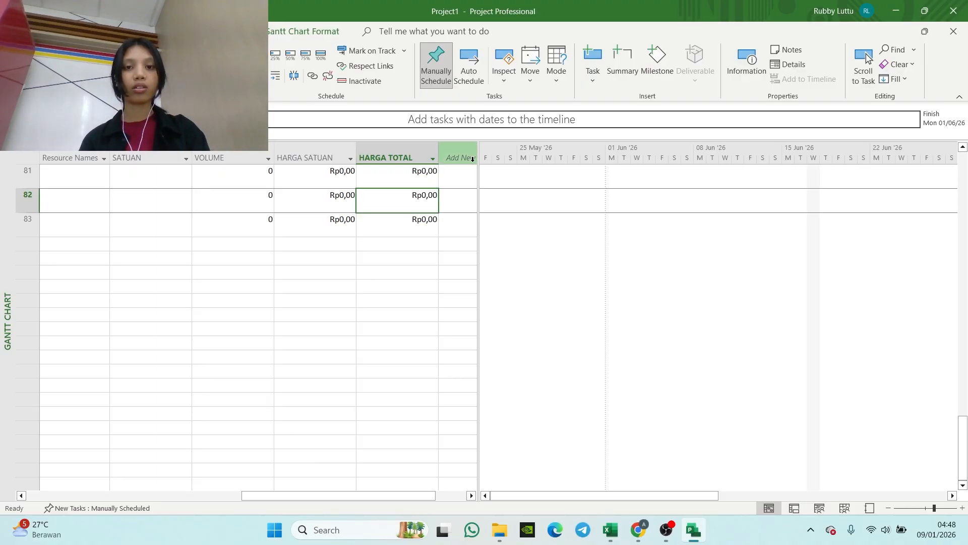
Step: Add a Total Slack column after HARGA TOTAL
left_click(472, 160)
type("TO")
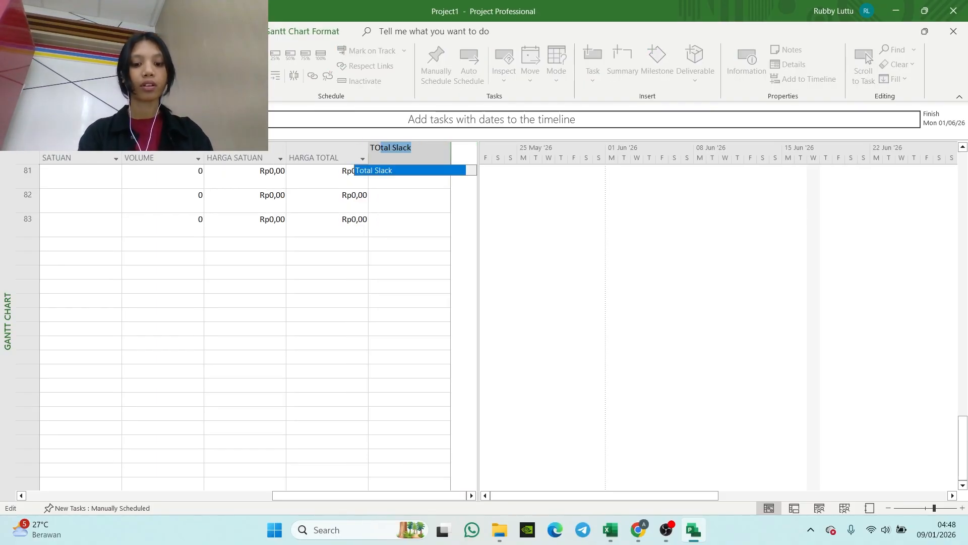
type("TAL")
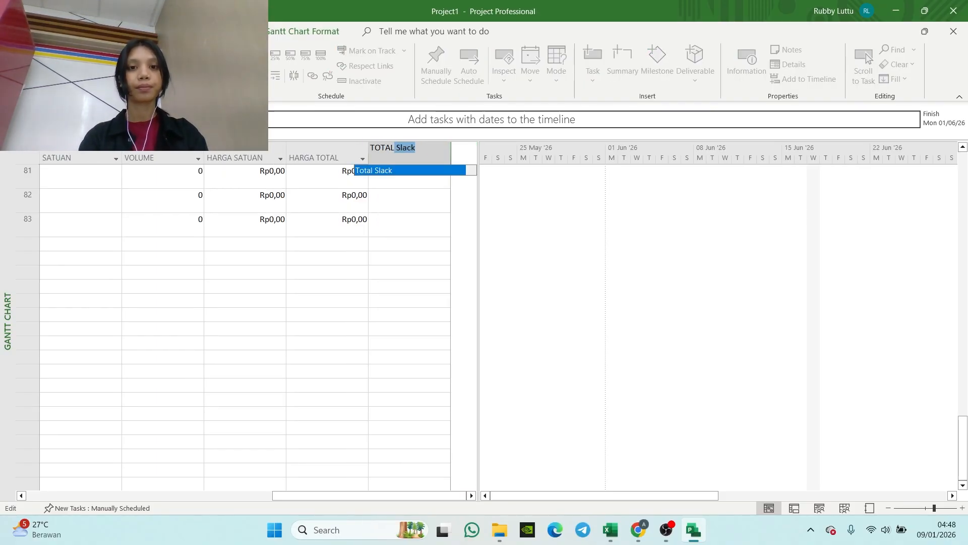
key("Return")
left_click(437, 310)
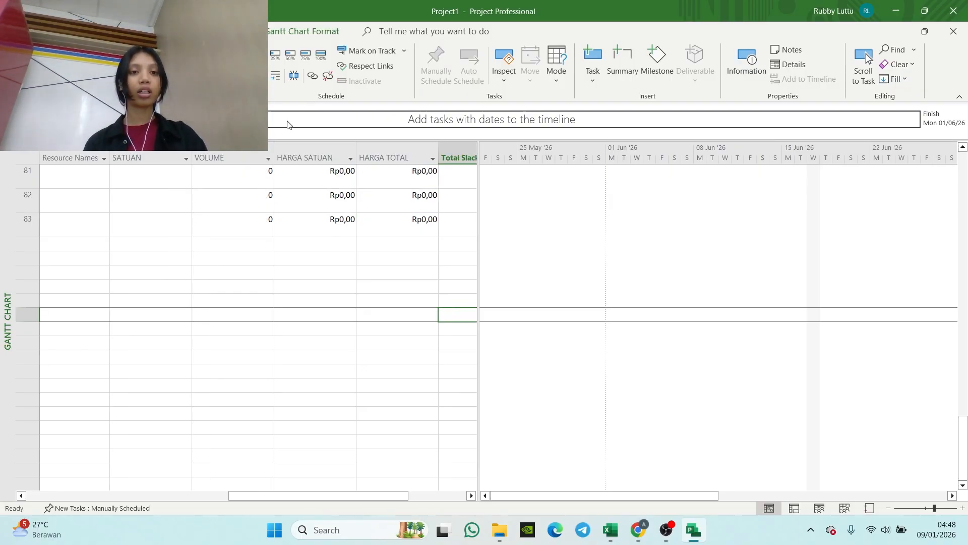
Step: Move the VOLUME column so it sits directly between Task Name and Duration
left_click(245, 157)
left_click_drag(233, 157, 198, 147)
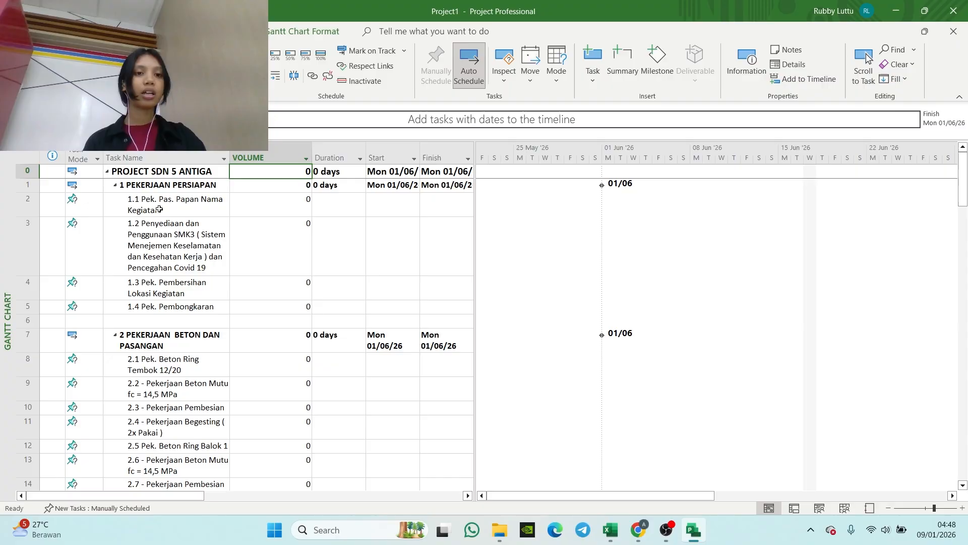
scroll(262, 196, "right", 5)
scroll(237, 172, "left", 3)
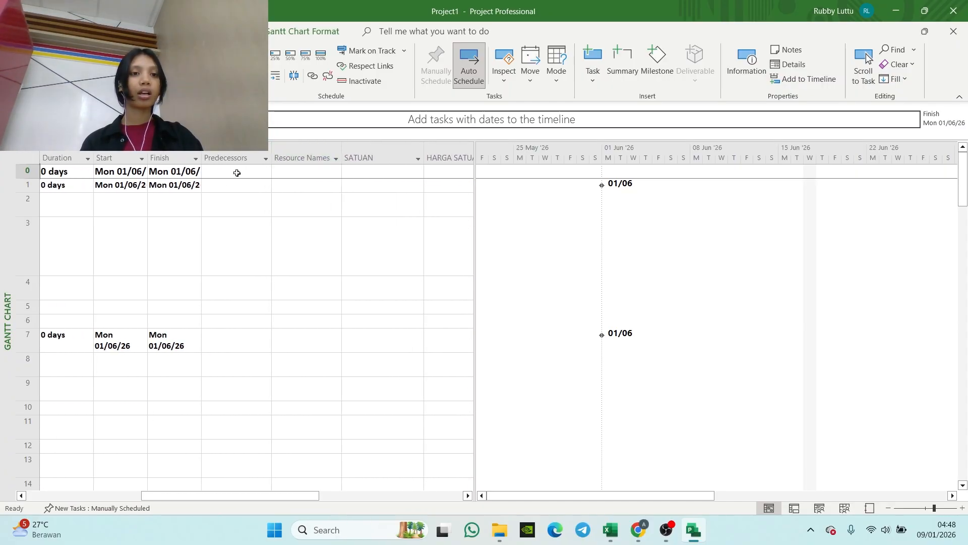
Step: Move the SATUAN column so it sits directly between VOLUME and Duration
scroll(237, 173, "left", 5)
scroll(326, 165, "right", 4)
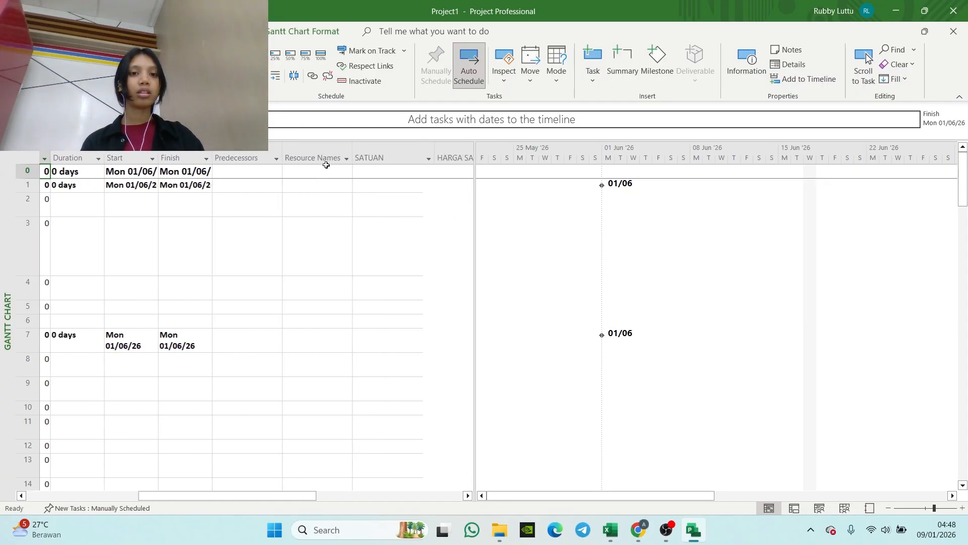
scroll(326, 165, "right", 2)
left_click(346, 161)
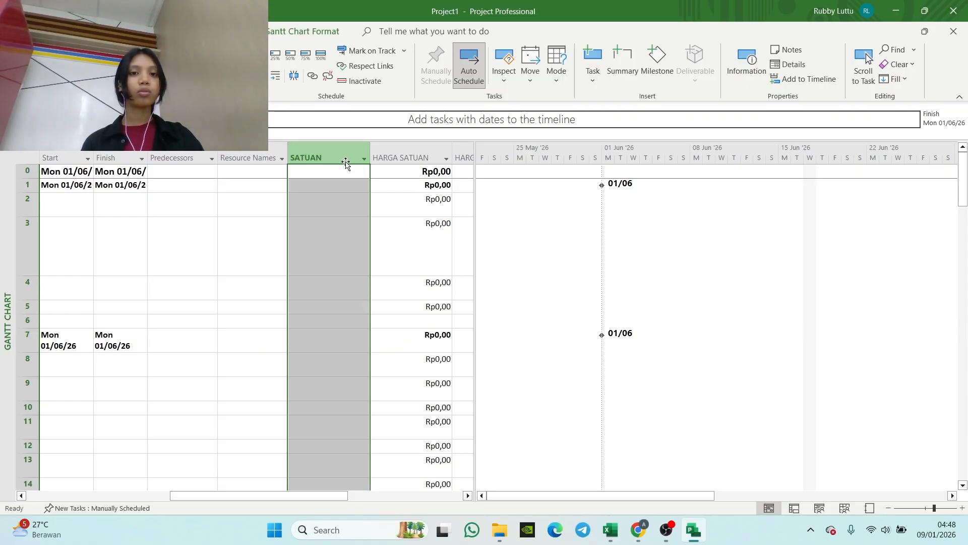
left_click_drag(346, 162, 296, 157)
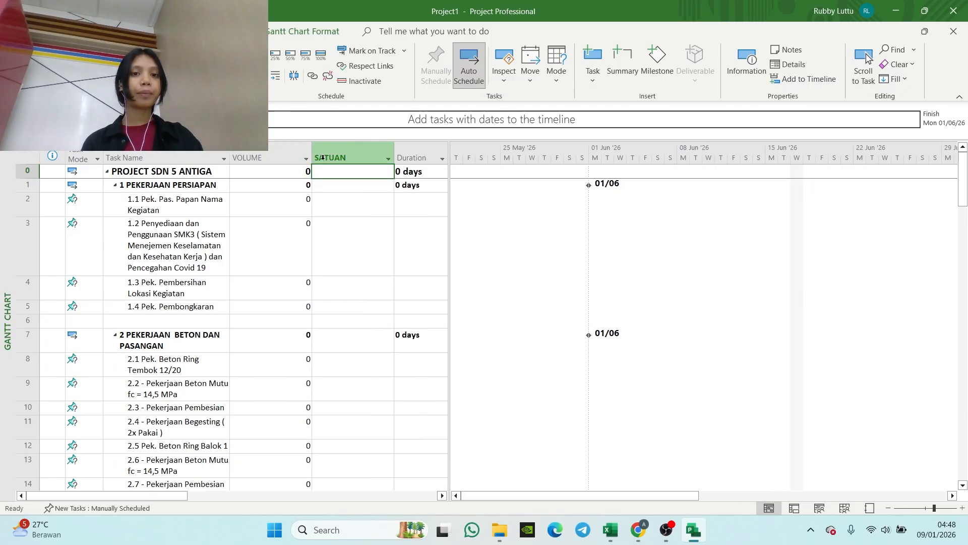
scroll(296, 149, "right", 6)
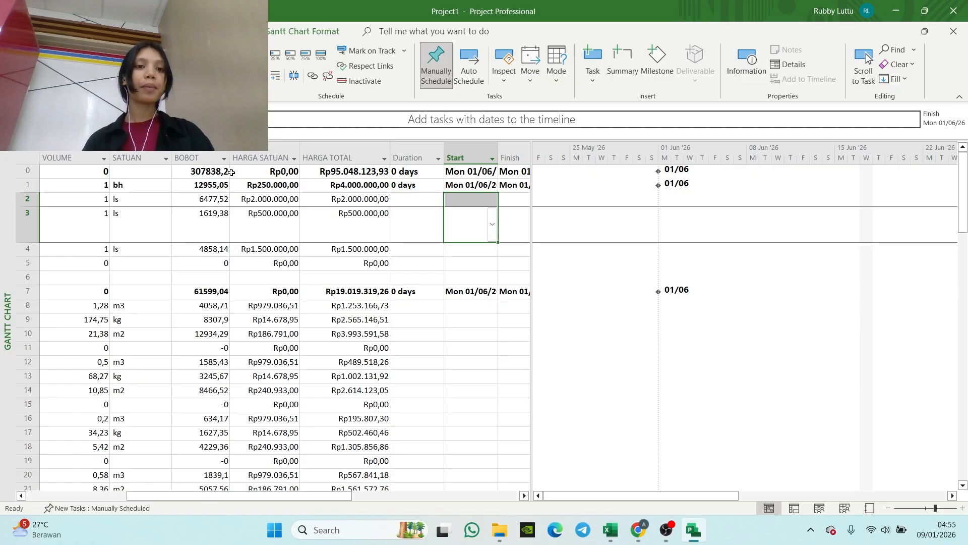
left_click(219, 281)
left_click(295, 226)
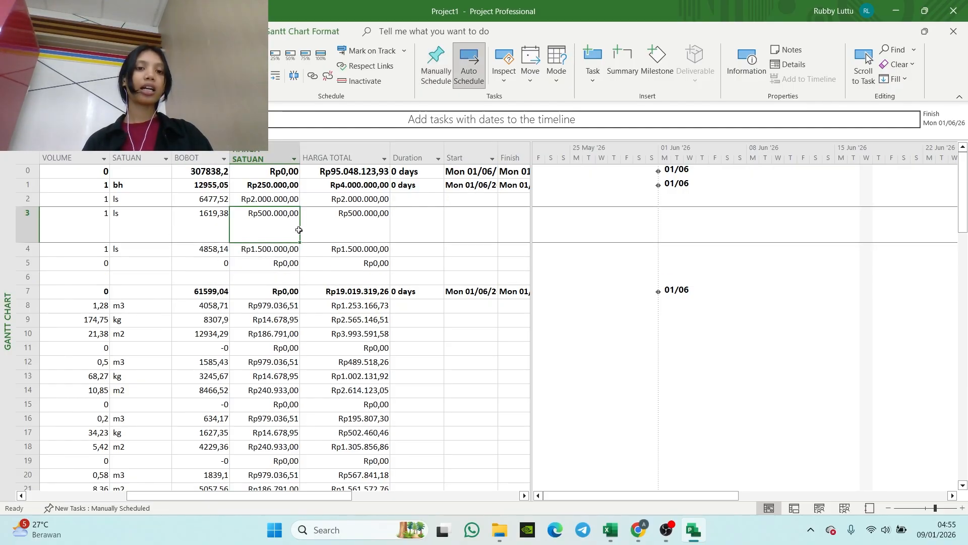
left_click(261, 188)
left_click(310, 190)
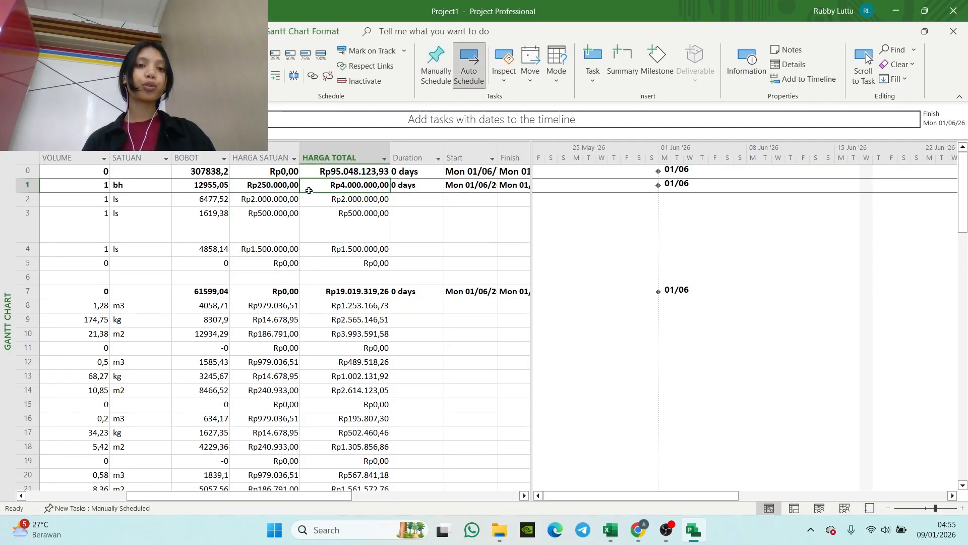
left_click(269, 157)
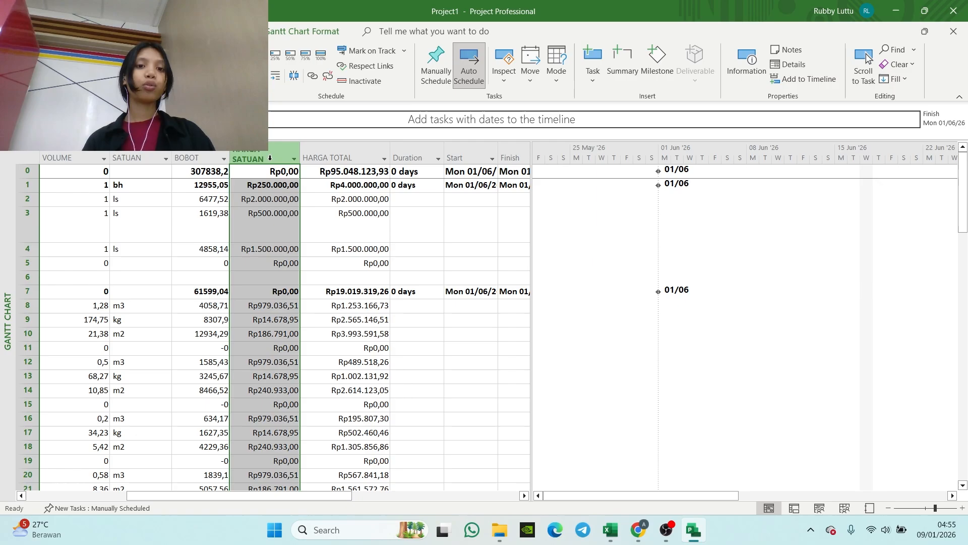
left_click(363, 218)
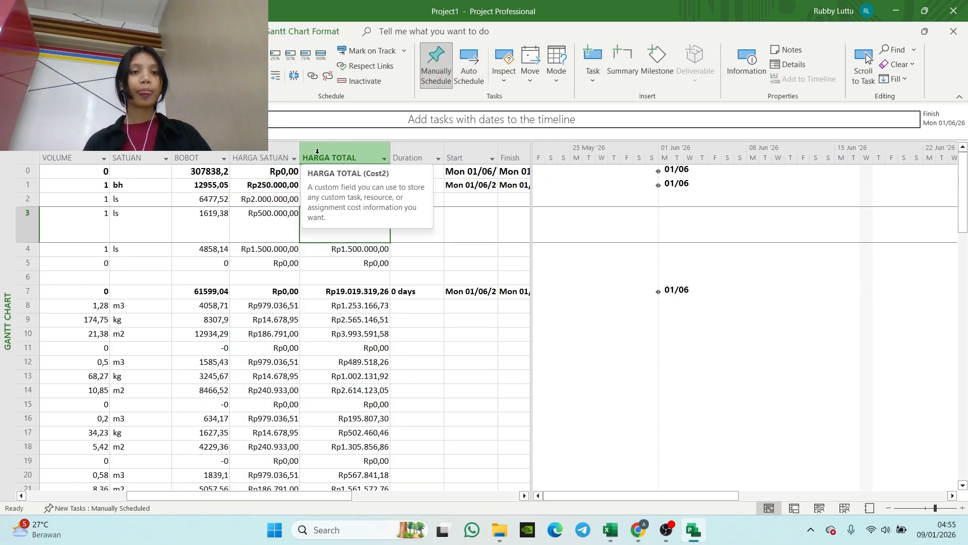
Step: Select the schedule's Duration column, then switch to the Excel budget workbook and copy the DURASI values in K16:K97 of Sheet1
left_click(408, 157)
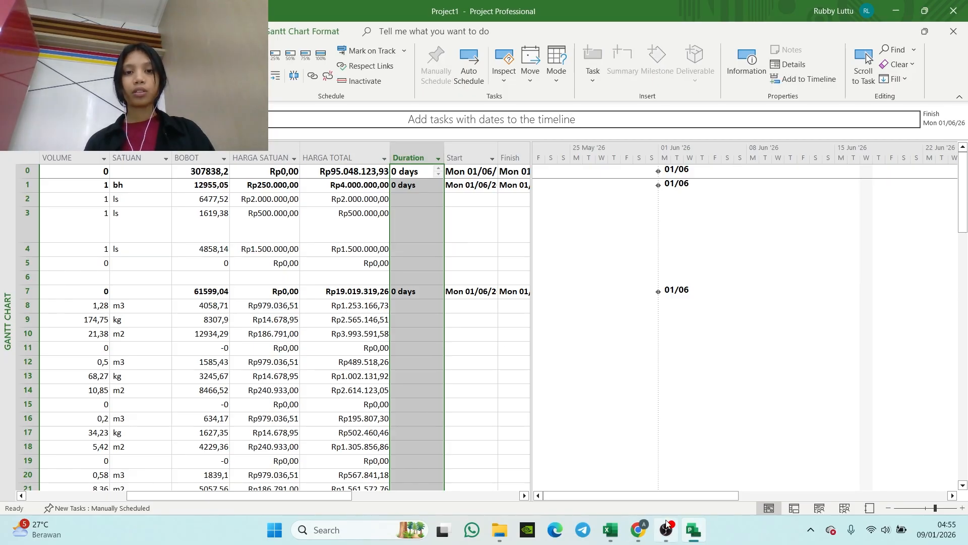
mouse_move(610, 529)
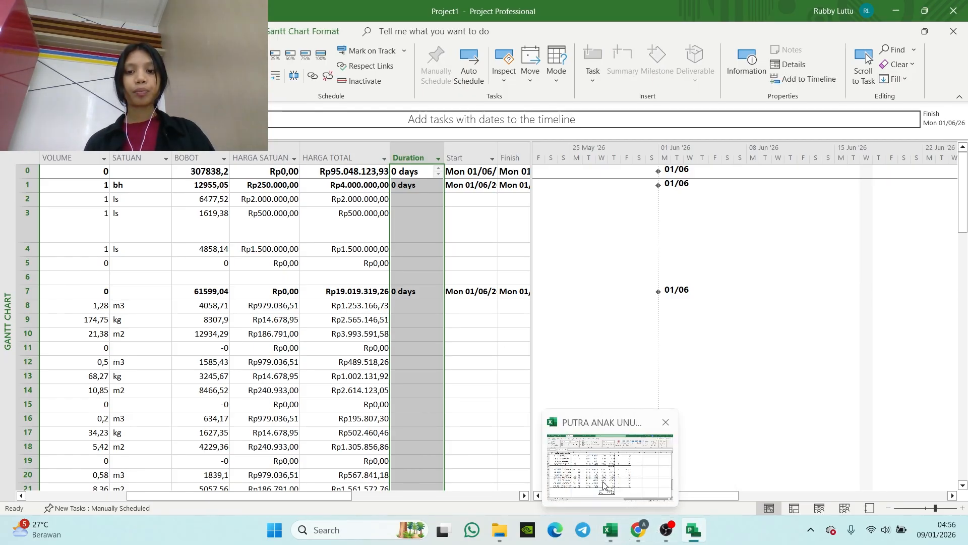
left_click(603, 486)
scroll(374, 201, "up", 10)
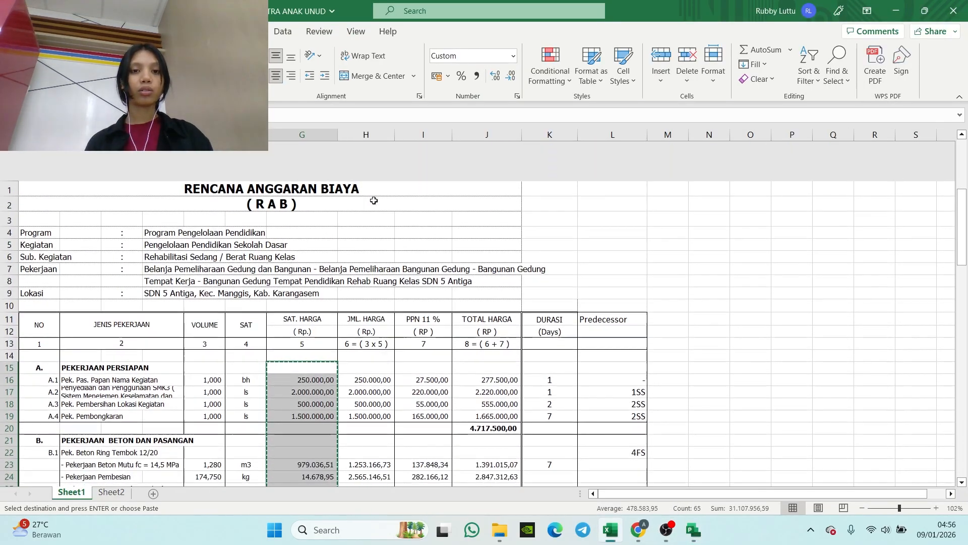
scroll(373, 201, "down", 1)
scroll(536, 308, "down", 1)
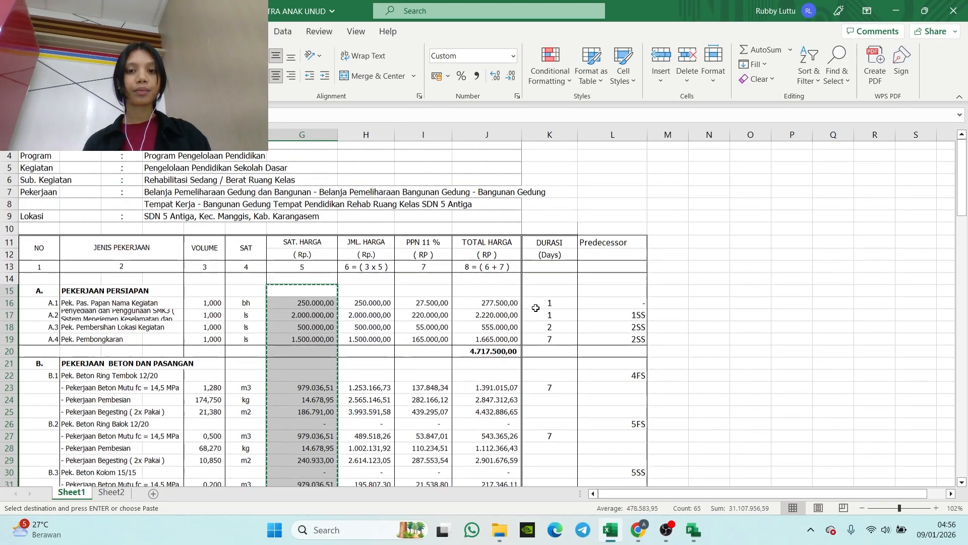
scroll(536, 308, "down", 1)
left_click_drag(549, 271, 549, 465)
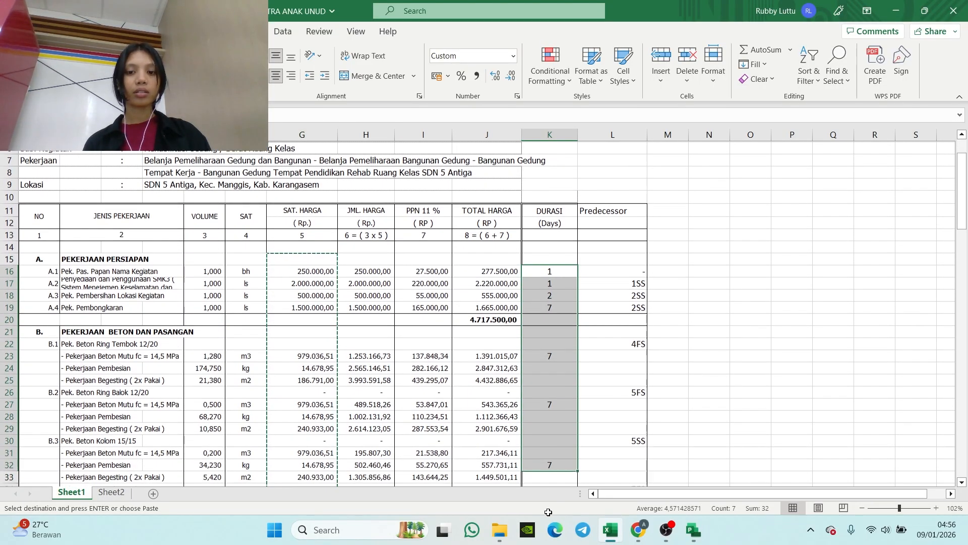
left_click_drag(548, 511, 555, 424)
key("ctrl+c")
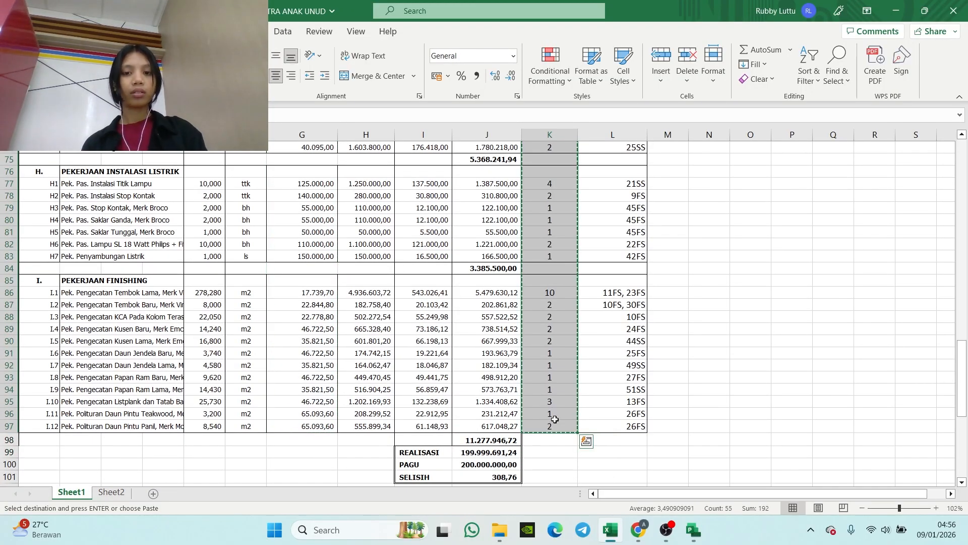
mouse_move(663, 532)
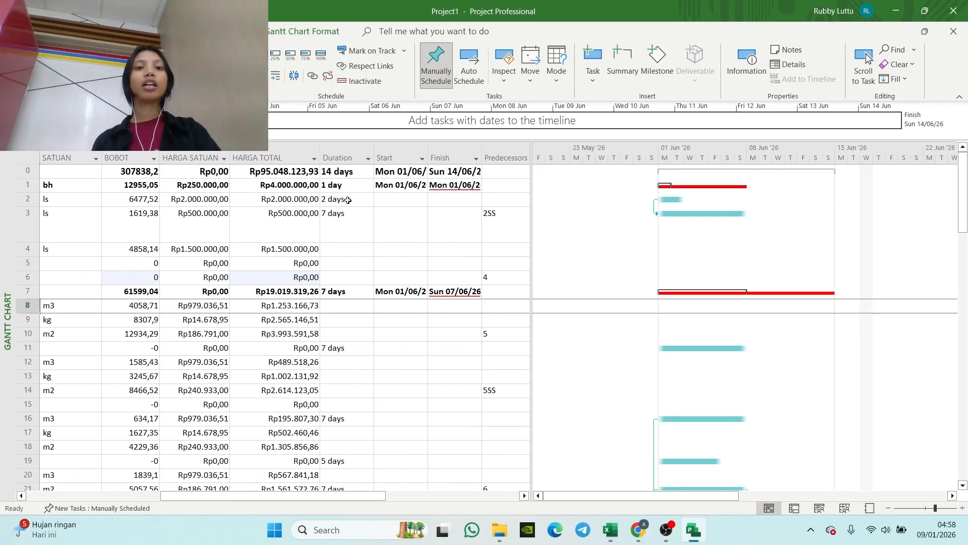
Step: Set the task mode of all tasks in the schedule to Auto Schedule
scroll(348, 201, "right", 10)
scroll(353, 201, "left", 15)
scroll(338, 211, "right", 3)
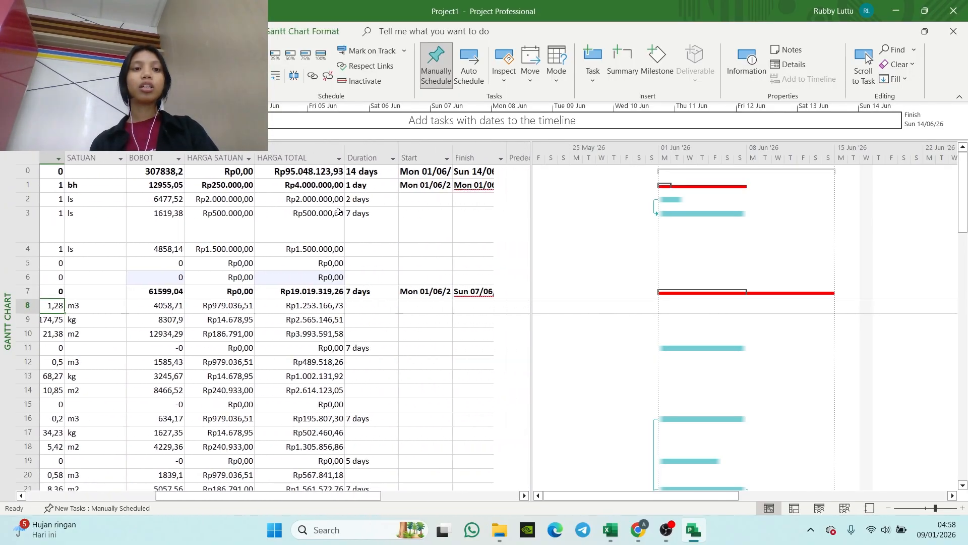
scroll(338, 211, "left", 5)
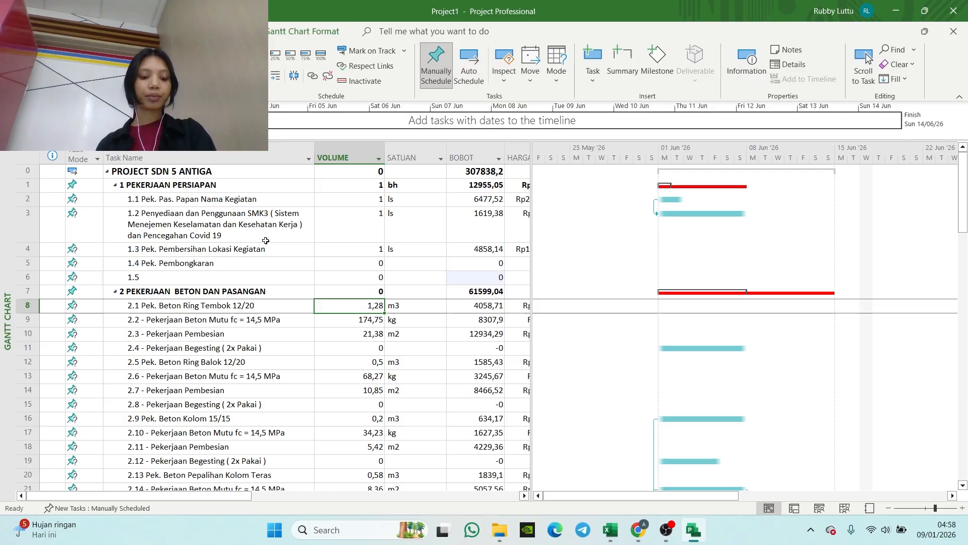
left_click(83, 158)
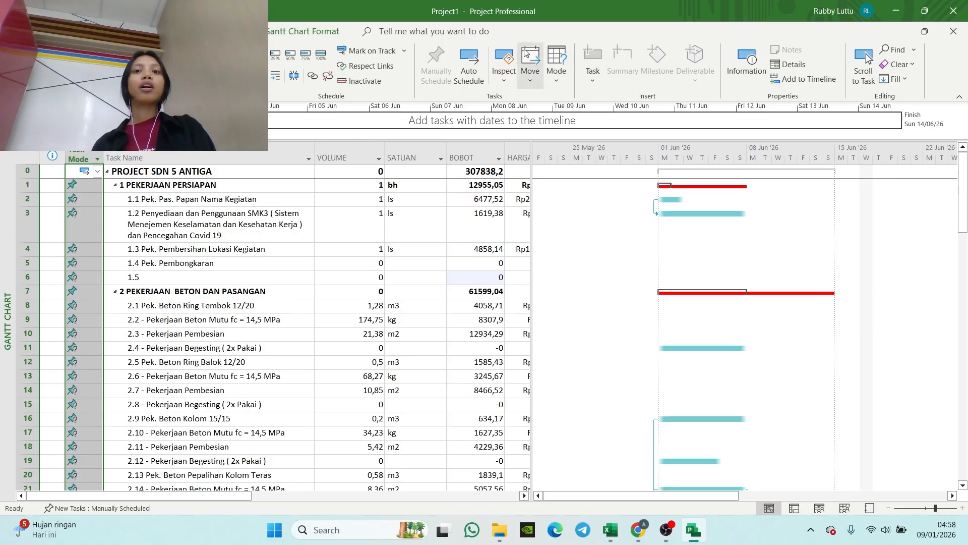
left_click(467, 62)
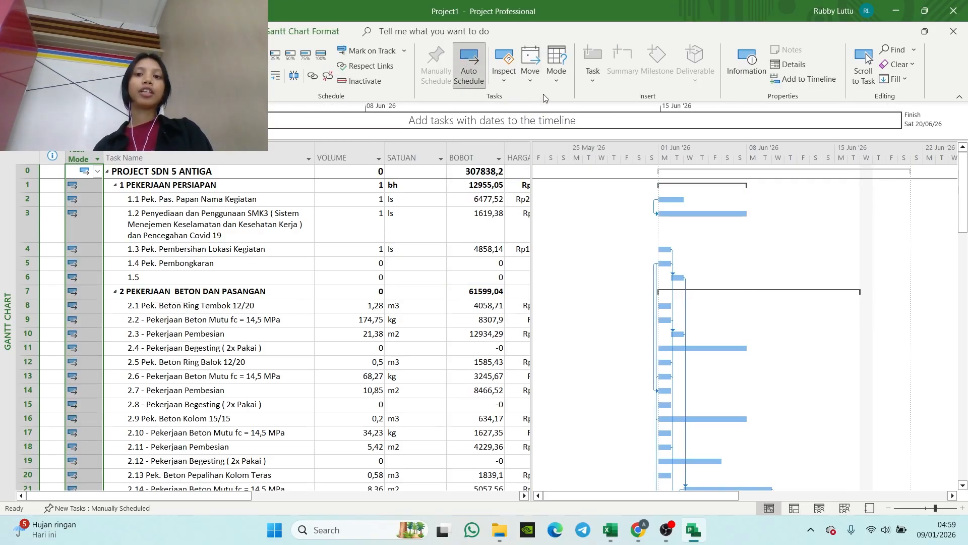
scroll(661, 298, "down", 12)
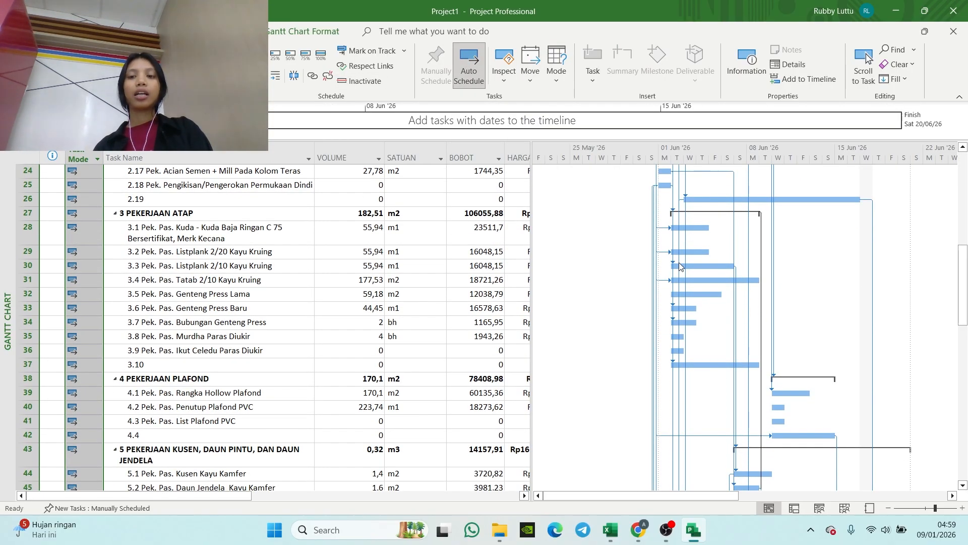
scroll(679, 262, "down", 7)
scroll(676, 243, "up", 18)
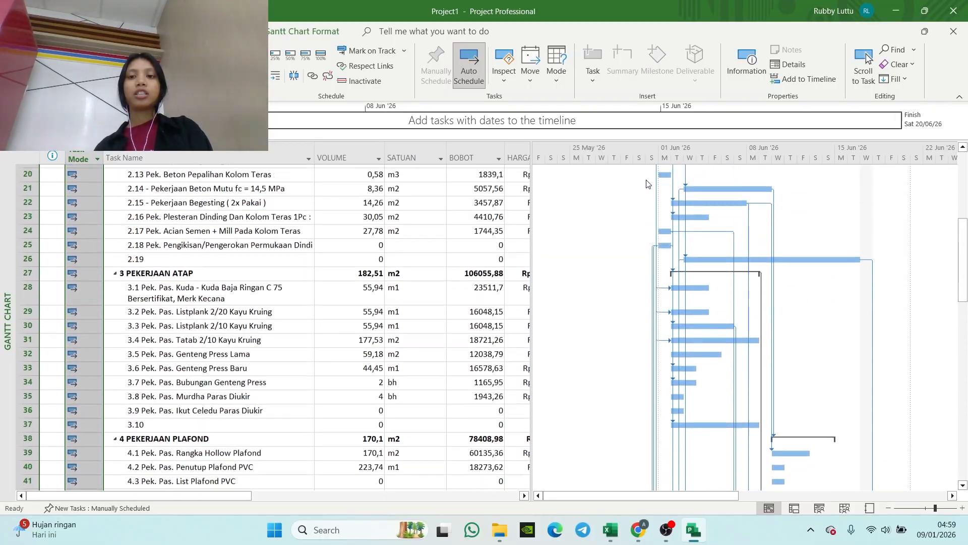
scroll(672, 217, "up", 2)
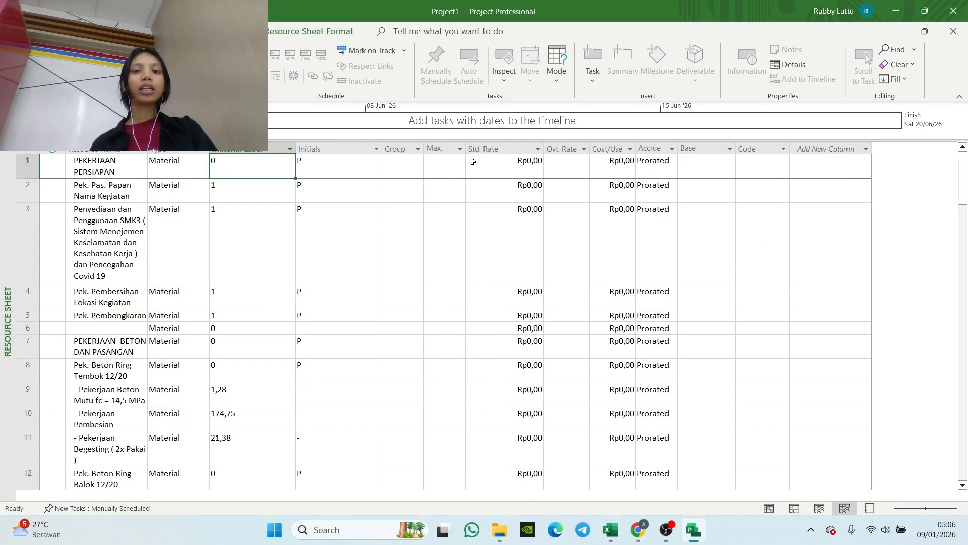
Step: Return to the Gantt Chart view and copy the HARGA SATUAN values of all tasks through row 83
left_click(501, 166)
left_click(504, 149)
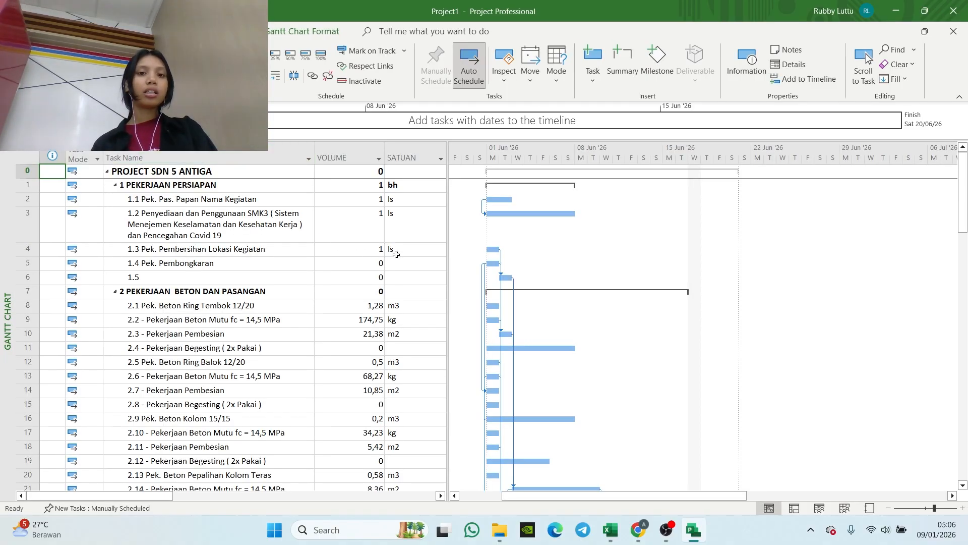
scroll(418, 199, "right", 10)
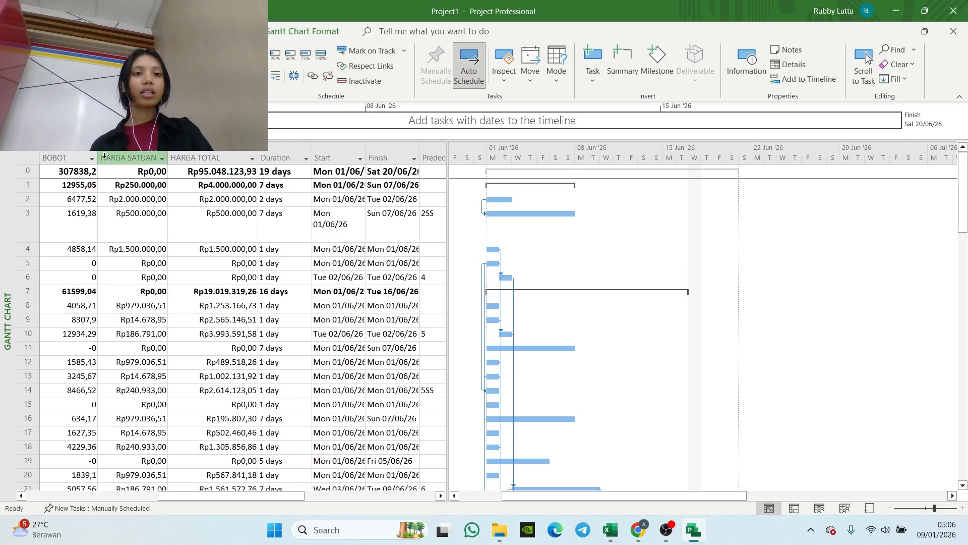
left_click_drag(132, 171, 135, 466)
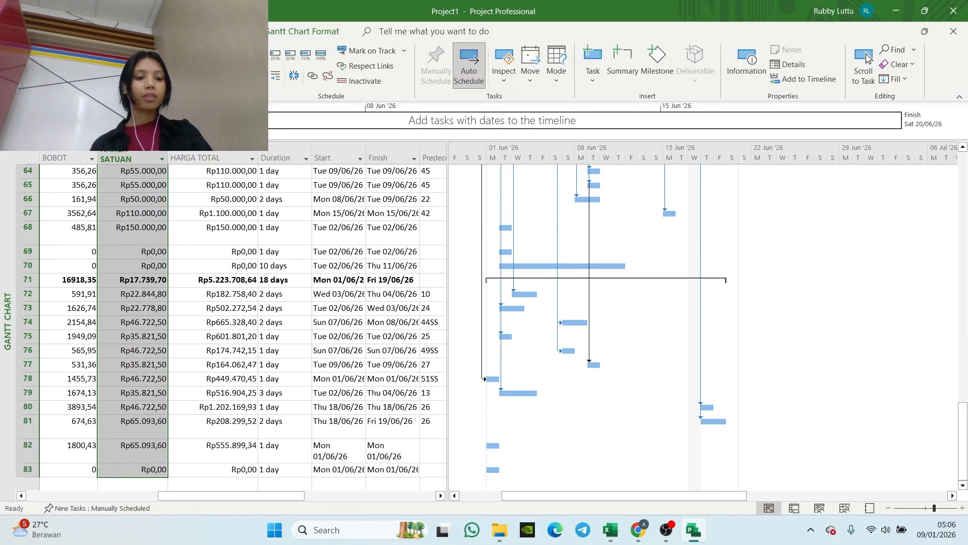
Step: Switch to the Resource Sheet view and paste the copied unit prices into the Std. Rate column as Text Data
right_click(7, 388)
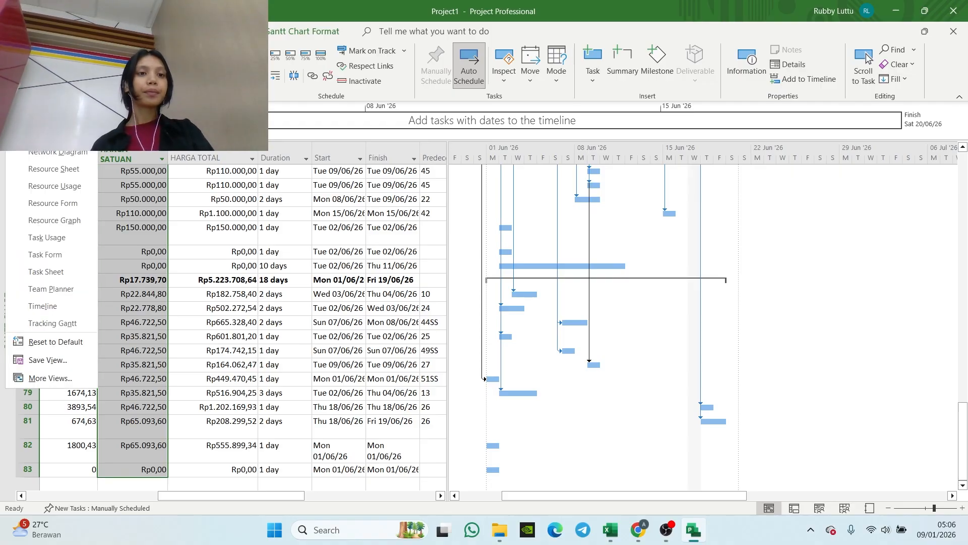
left_click(50, 171)
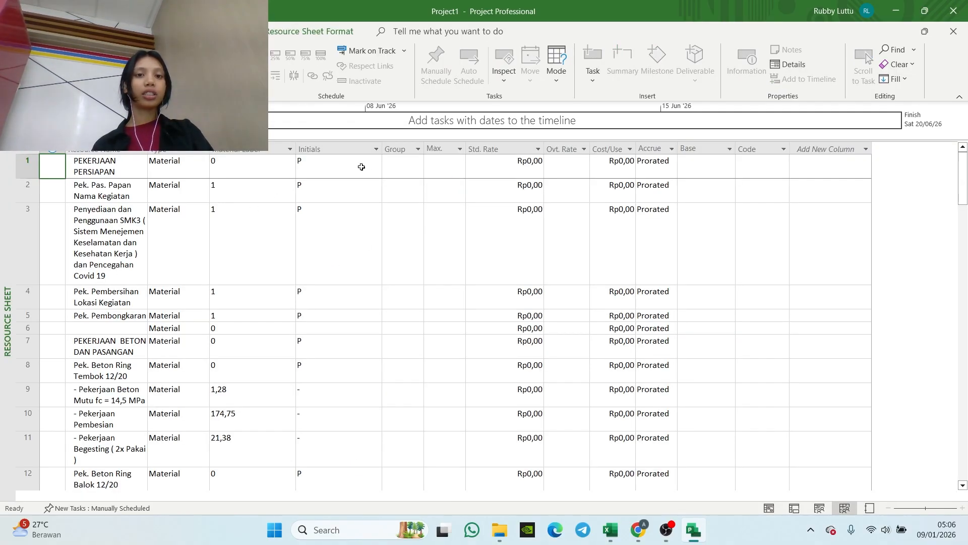
left_click(512, 149)
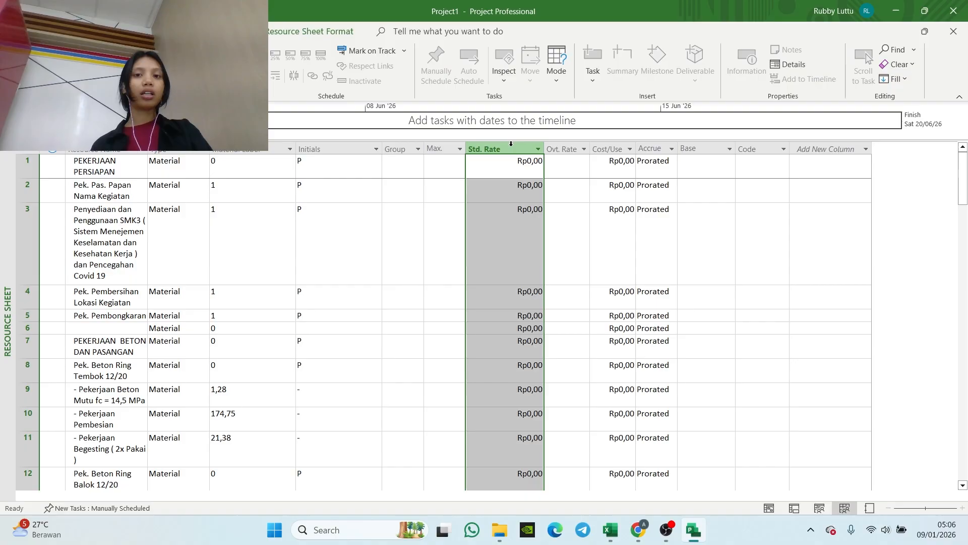
right_click(512, 149)
left_click(541, 212)
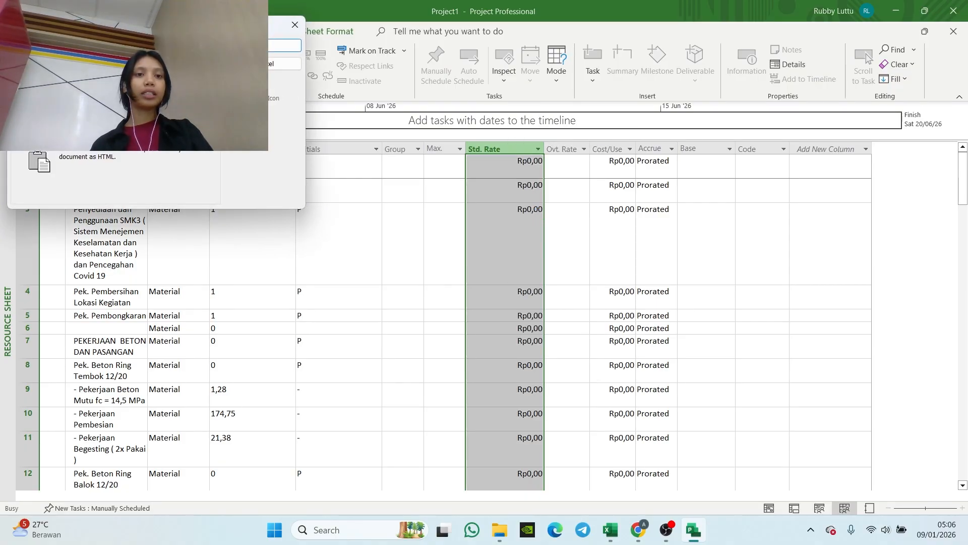
left_click(286, 46)
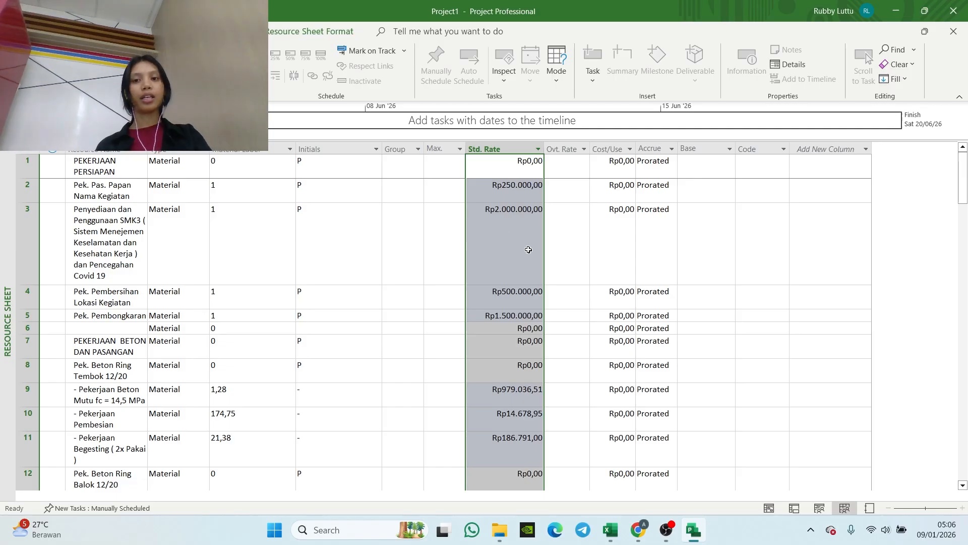
left_click(497, 248)
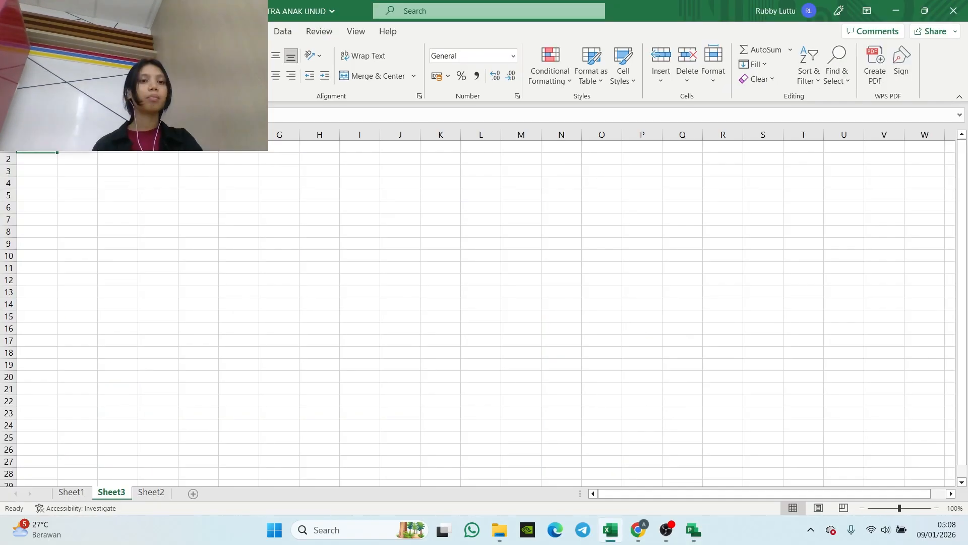
key("ctrl+v")
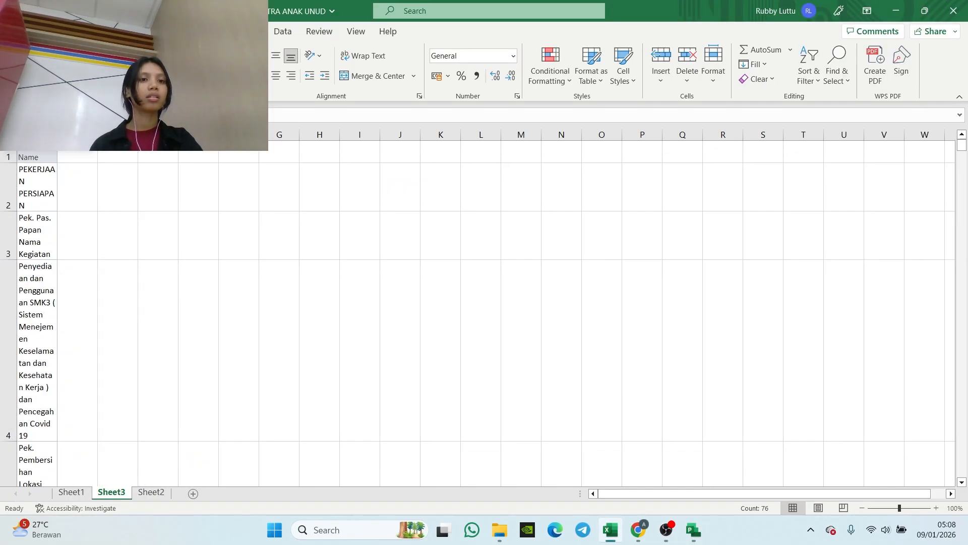
left_click_drag(58, 135, 154, 135)
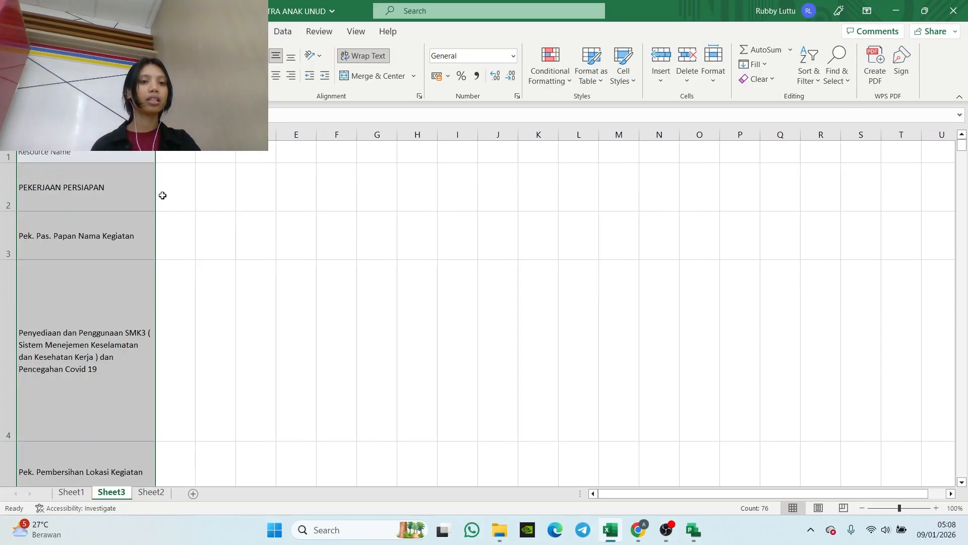
key("ctrl+z")
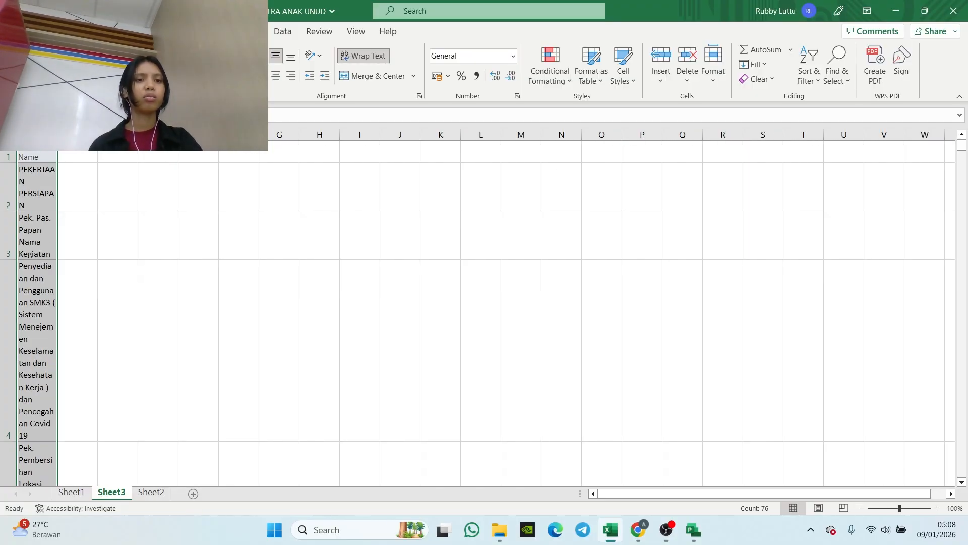
left_click(89, 156)
key("ctrl+z")
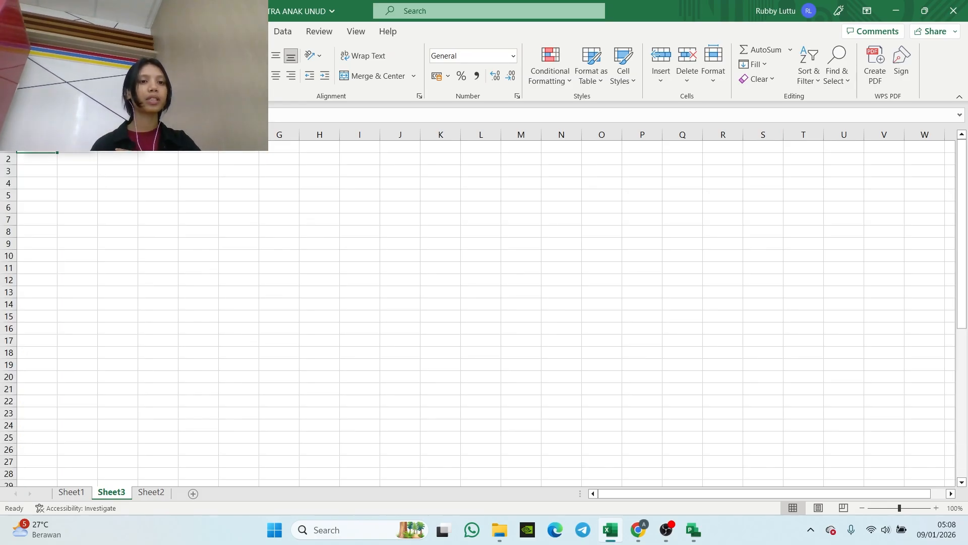
Step: Paste the copied resource names into column A of Sheet3, then switch to Project and copy the Material Label values through row 83
key("ctrl+v")
left_click(314, 243)
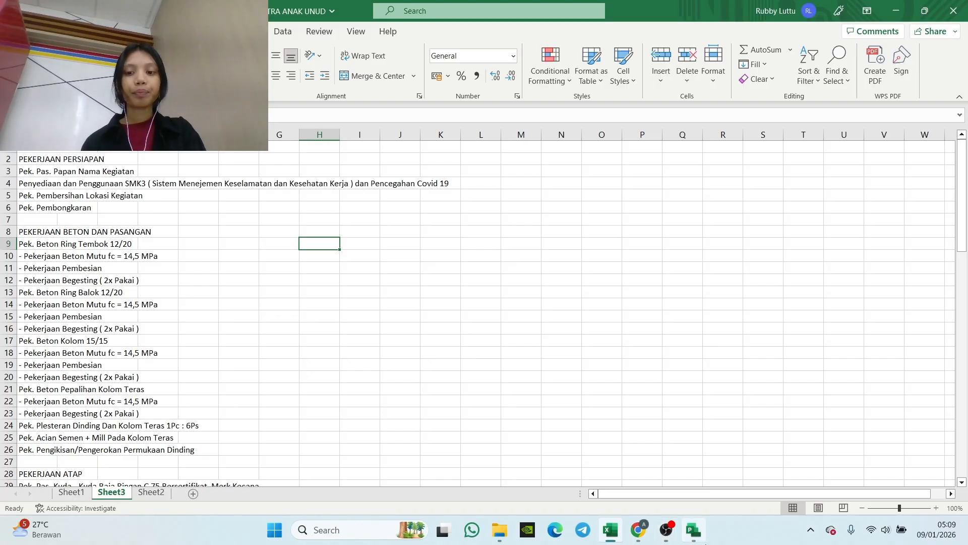
mouse_move(693, 530)
left_click(691, 454)
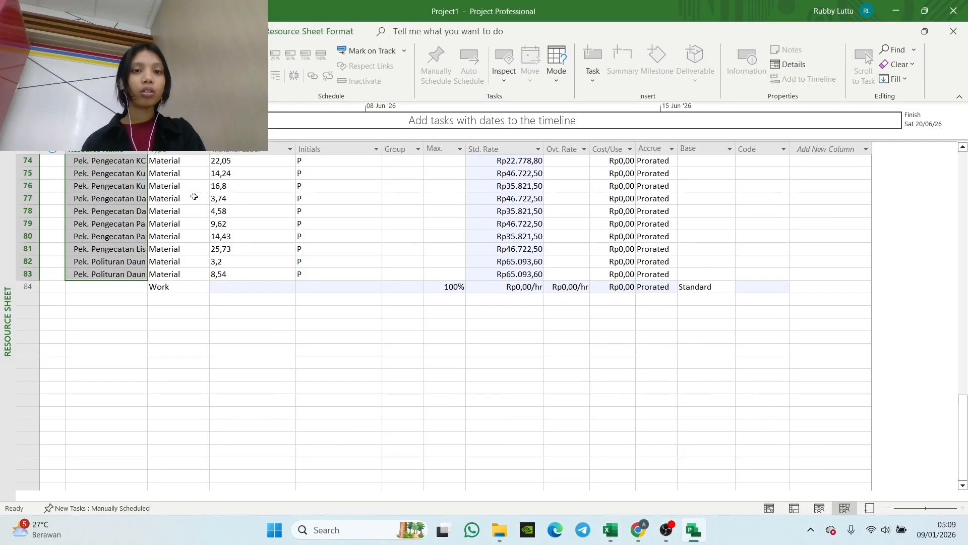
scroll(195, 196, "up", 20)
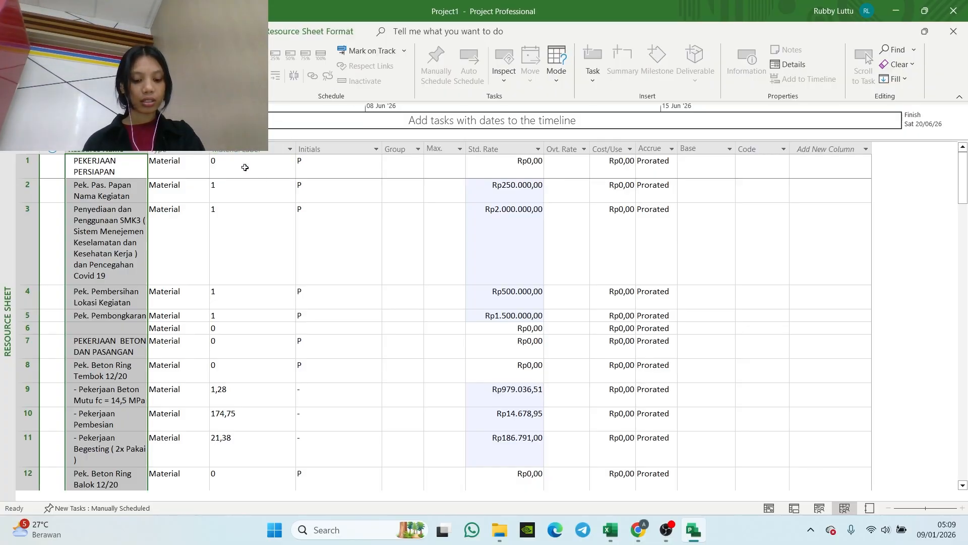
left_click_drag(245, 167, 239, 258)
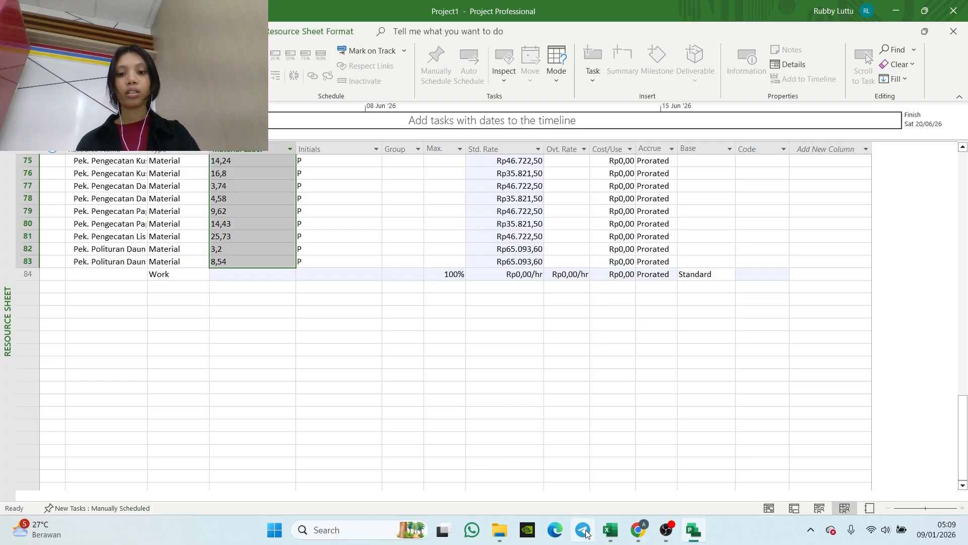
Step: Switch to the Excel workbook, paste the Material Label values into column B of Sheet3 from B1, and widen columns A to C
mouse_move(610, 530)
left_click(611, 452)
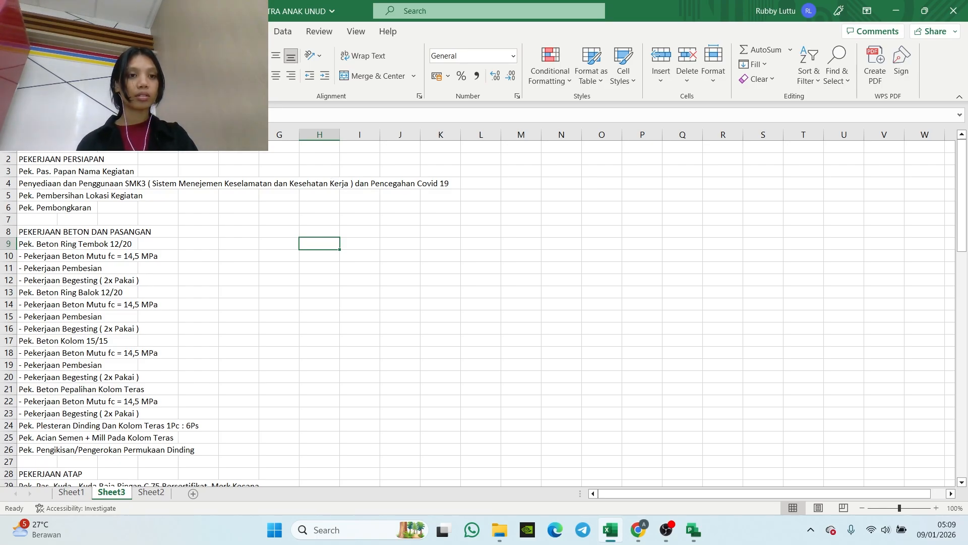
left_click_drag(58, 135, 200, 175)
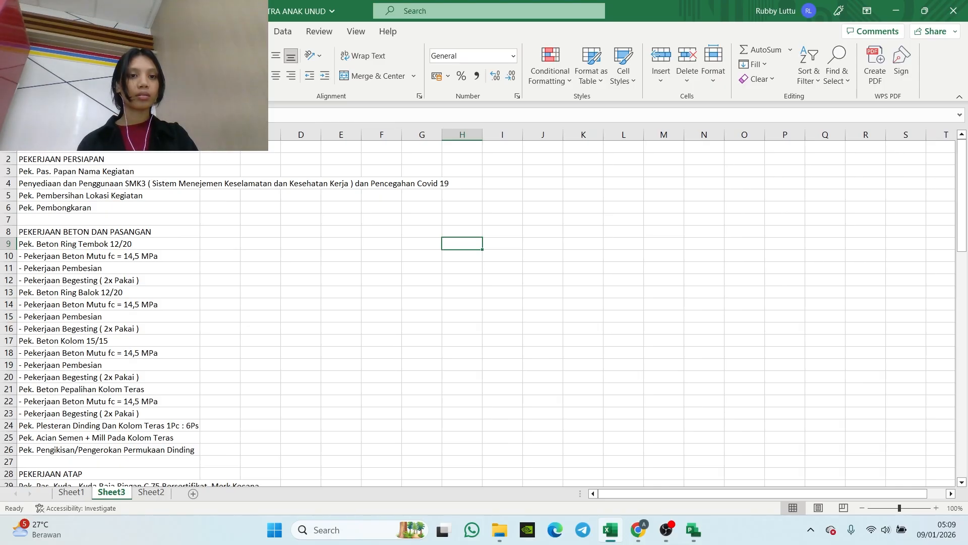
left_click_drag(200, 135, 463, 152)
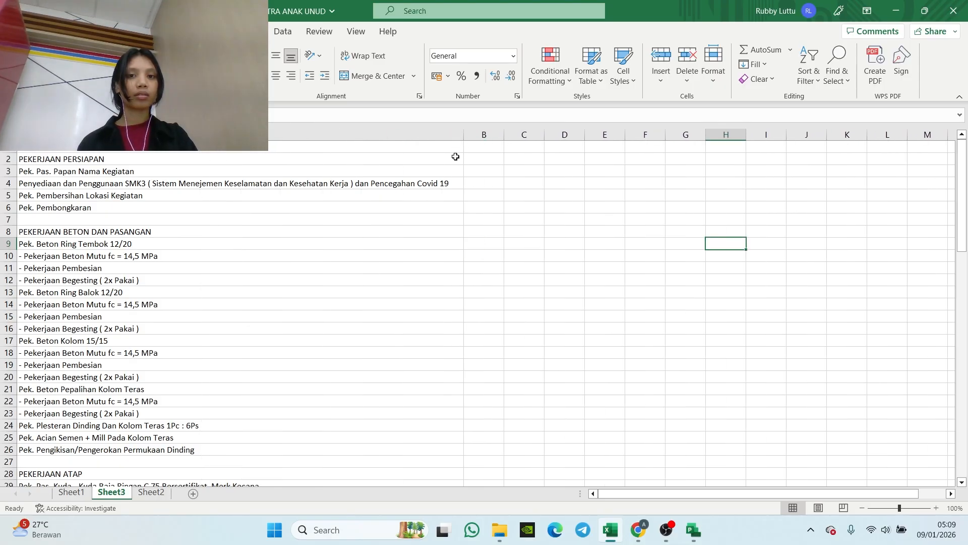
left_click(482, 145)
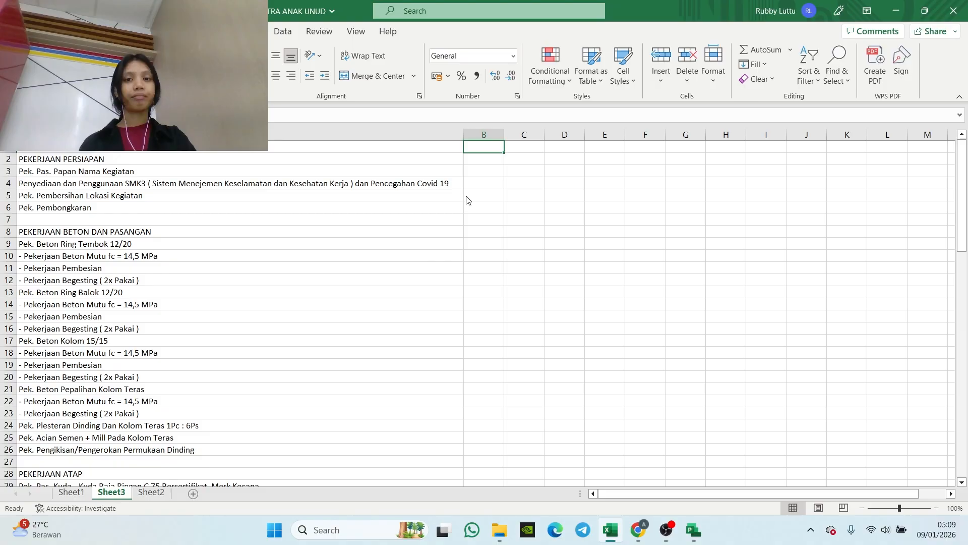
right_click(472, 148)
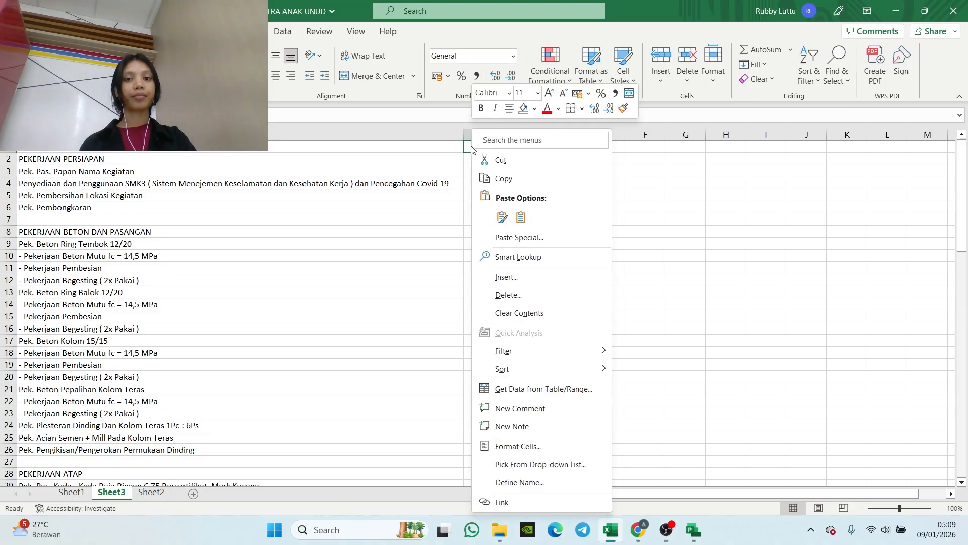
left_click(504, 219)
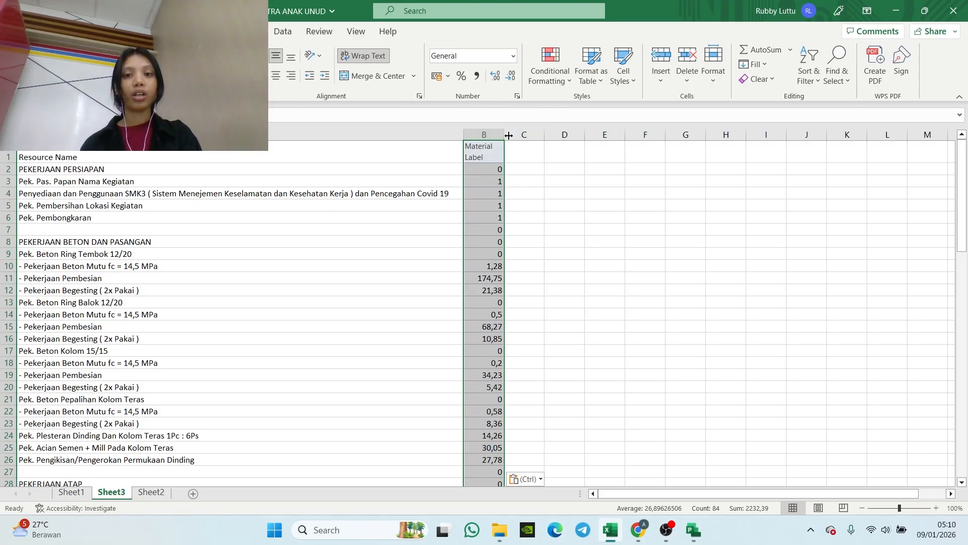
left_click_drag(505, 140, 532, 139)
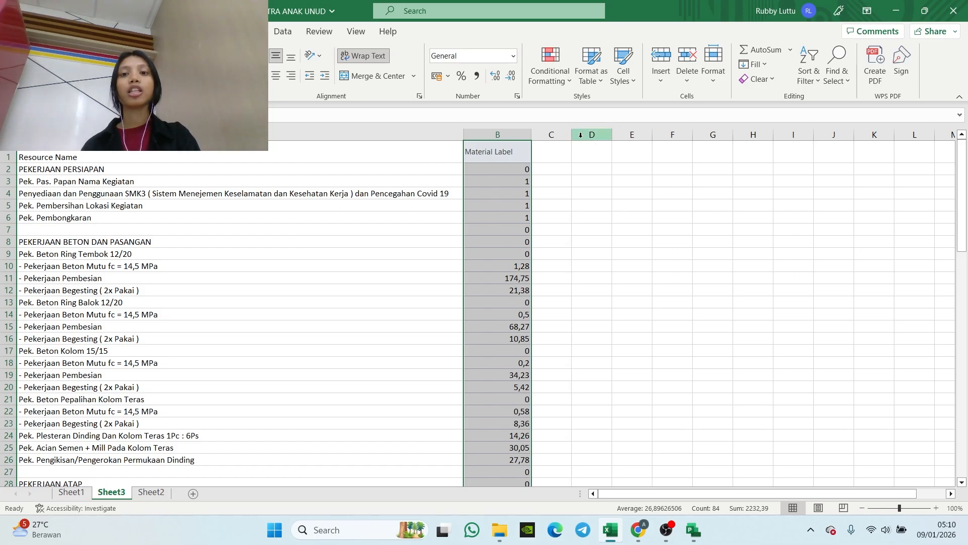
left_click_drag(572, 134, 692, 127)
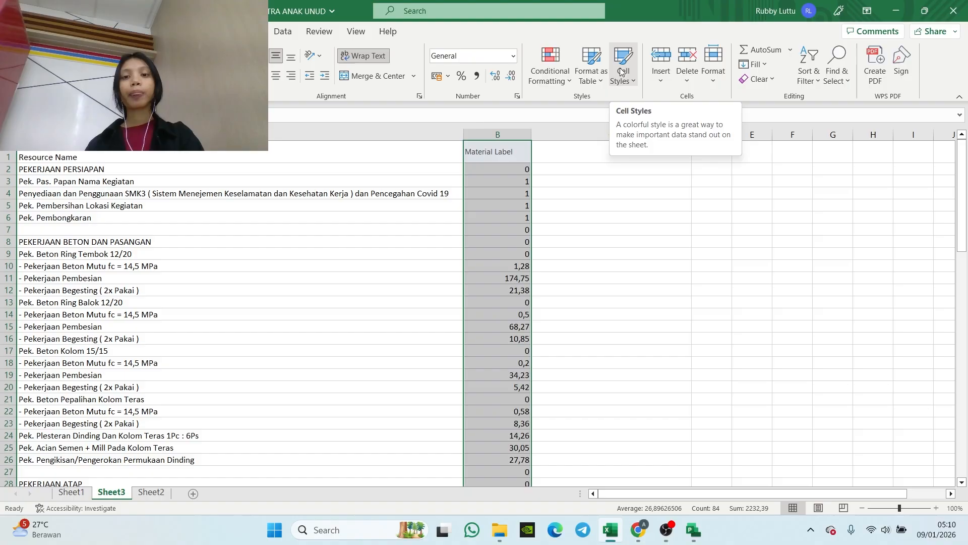
Step: Enter =A2&"["&B2&"]" in C1 to combine resource name and material label, and fill it down to C84
left_click(553, 154)
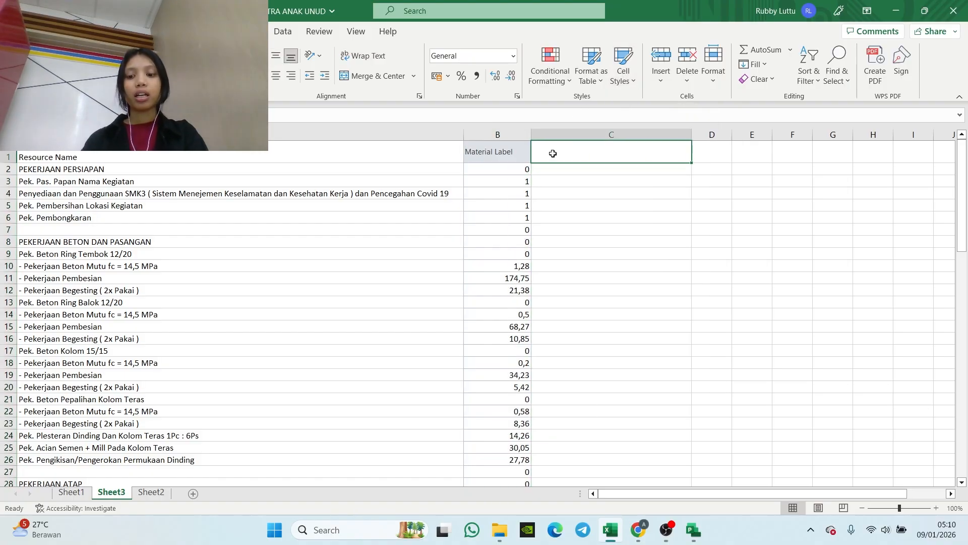
type("=")
left_click(456, 167)
type("&\"[\"&")
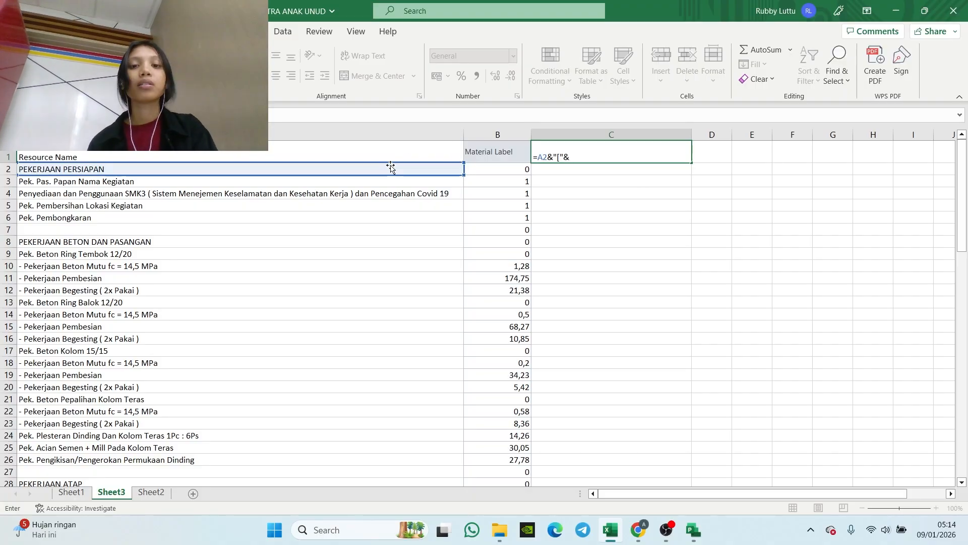
left_click(499, 168)
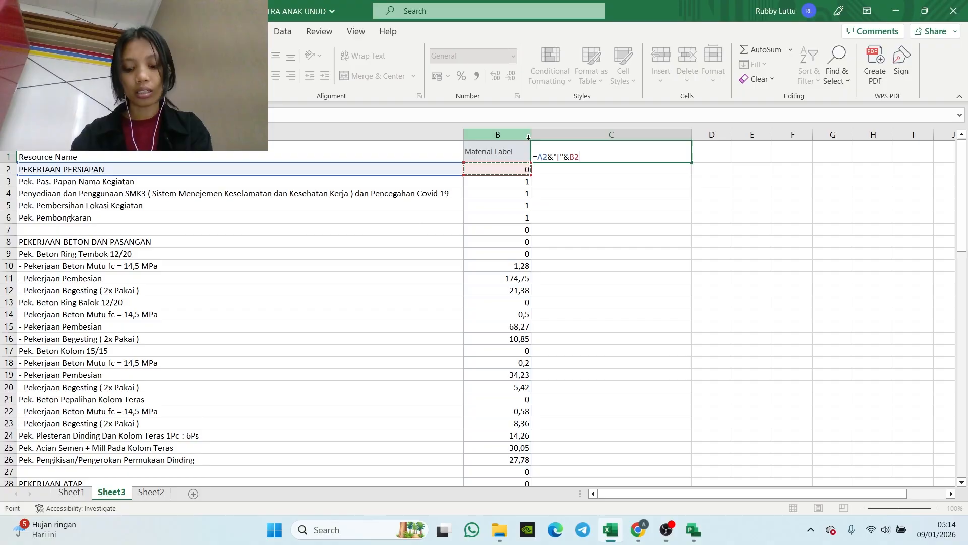
type("&")
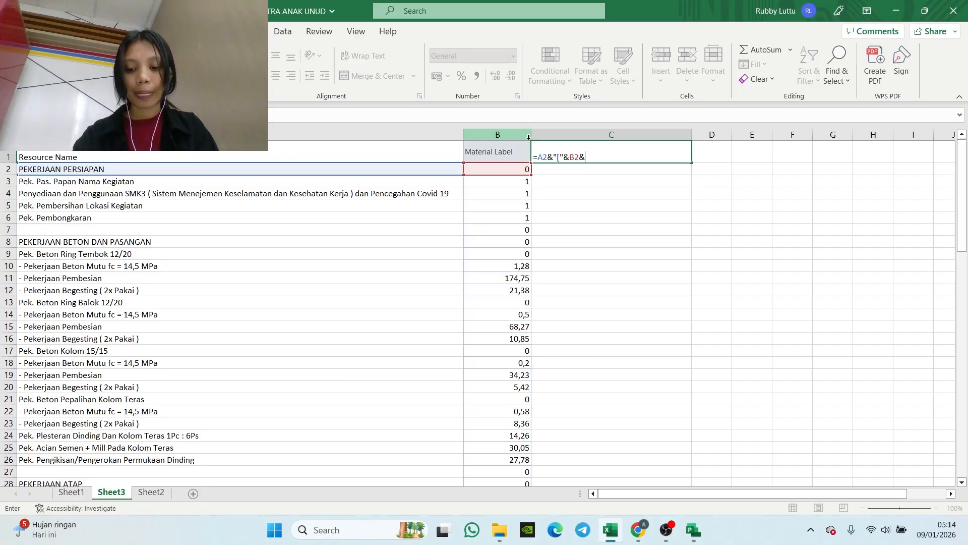
type("\"")
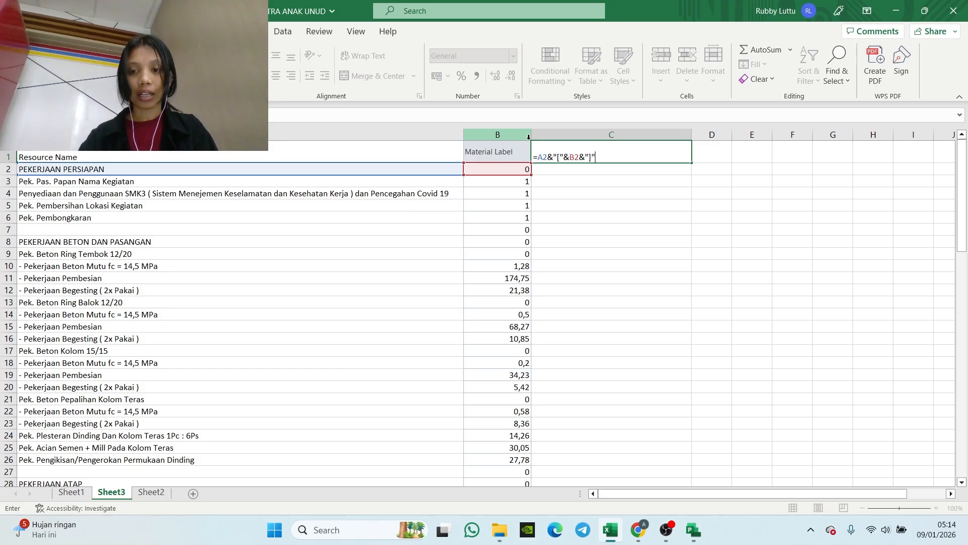
key("Return")
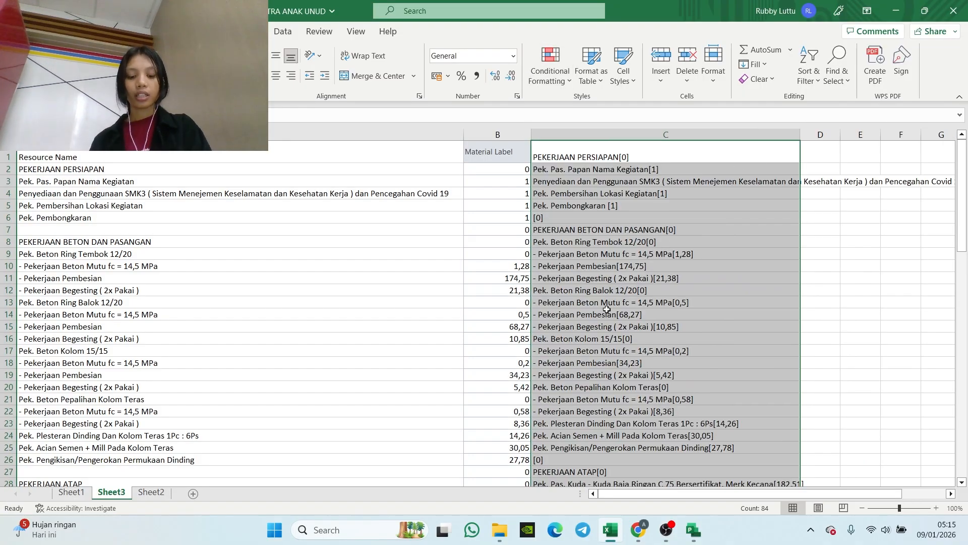
Step: Copy the combined name-and-label texts in C1:C84 of Sheet3
left_click(572, 314)
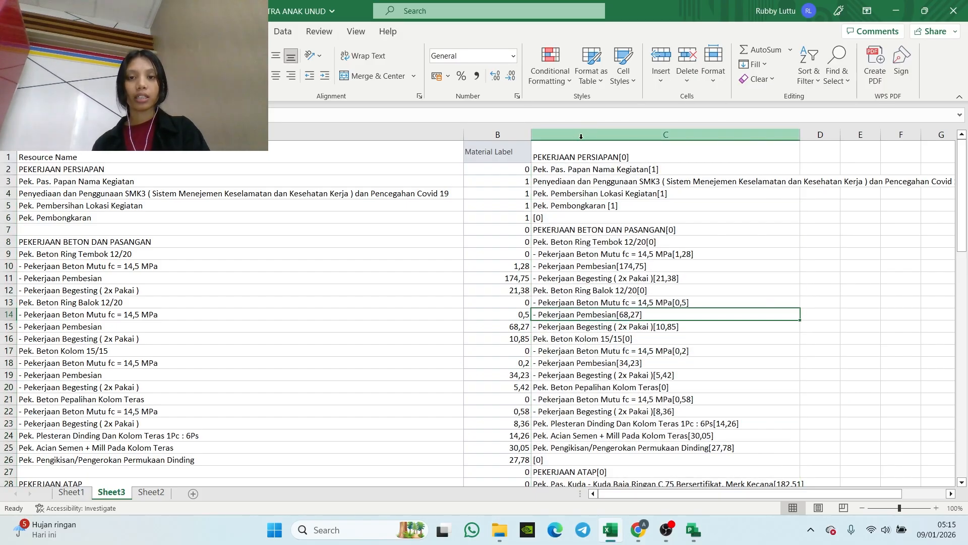
left_click_drag(543, 158, 598, 245)
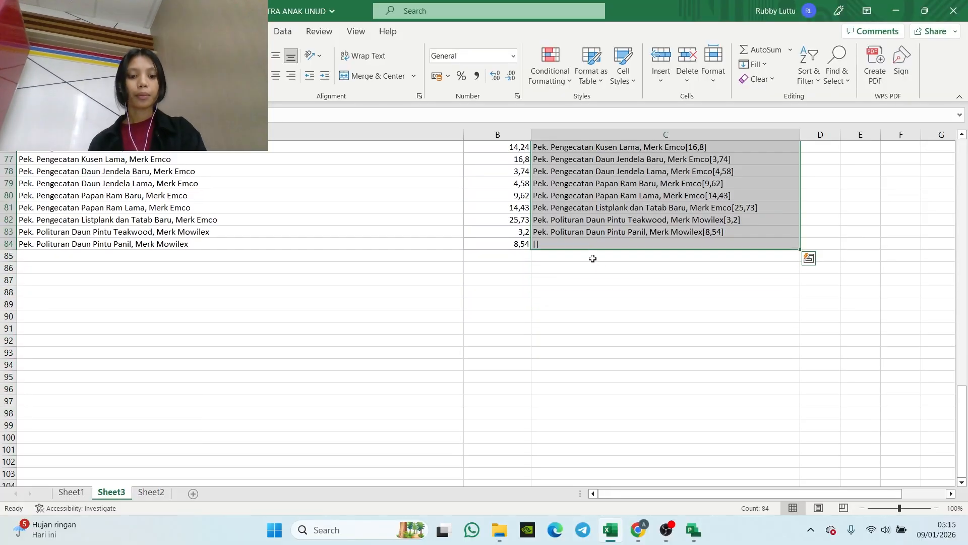
key("ctrl+c")
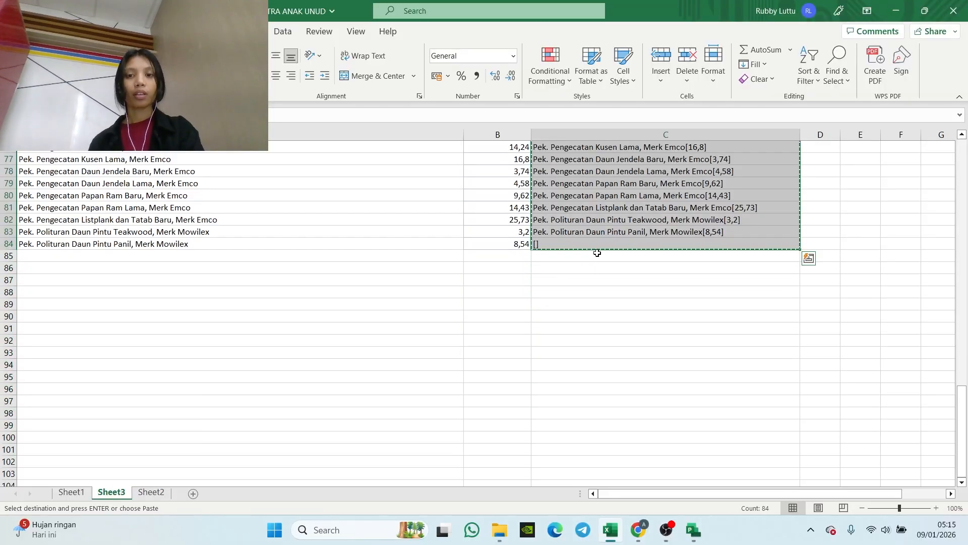
Step: Switch to the Project plan and change from the Resource Sheet to the Gantt Chart view
left_click(688, 519)
scroll(612, 348, "up", 6)
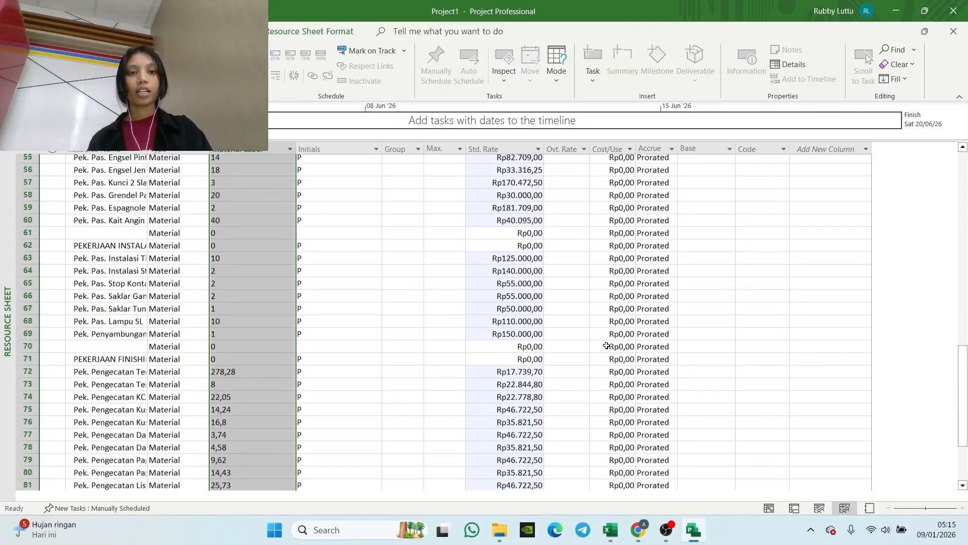
scroll(606, 345, "up", 15)
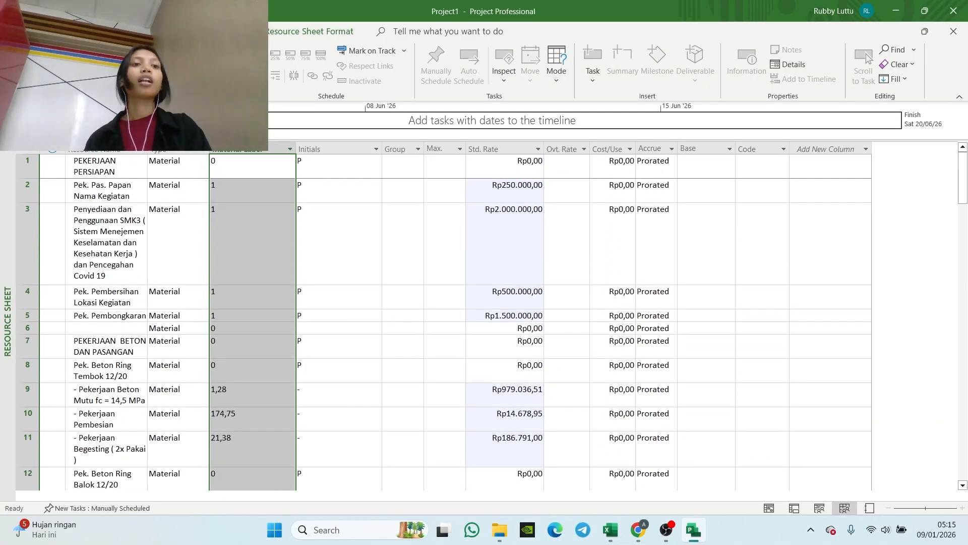
left_click(19, 76)
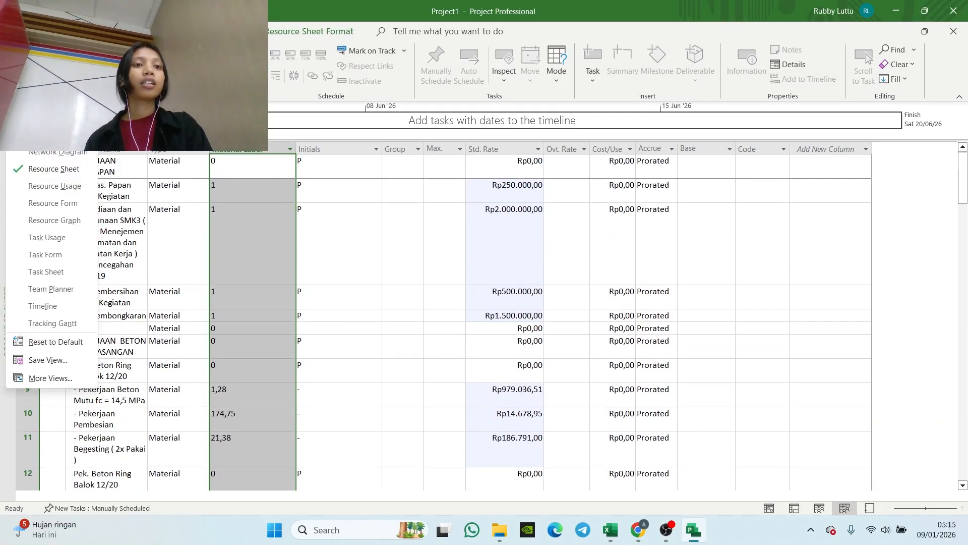
left_click(54, 170)
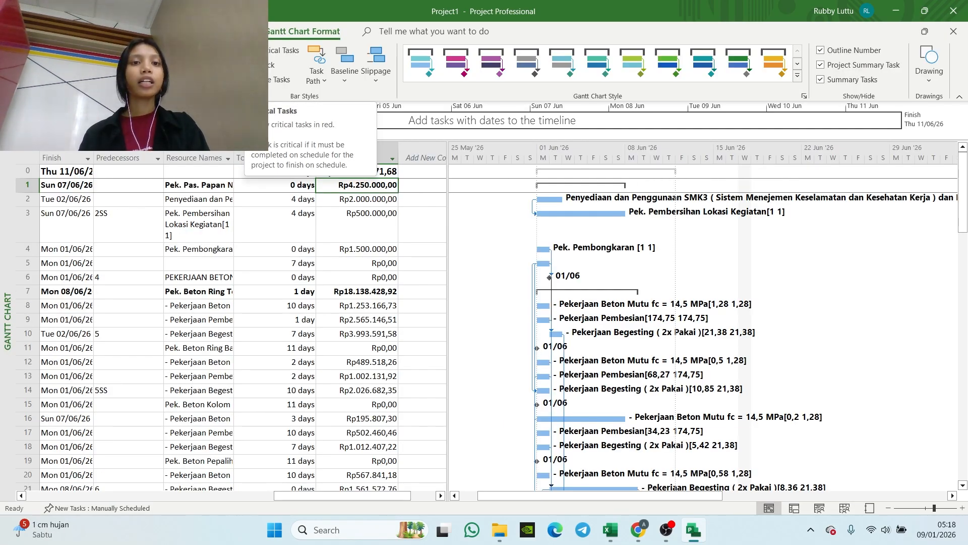
Step: Highlight the critical tasks on the Gantt chart and review the bars through the end of the schedule
left_click(262, 50)
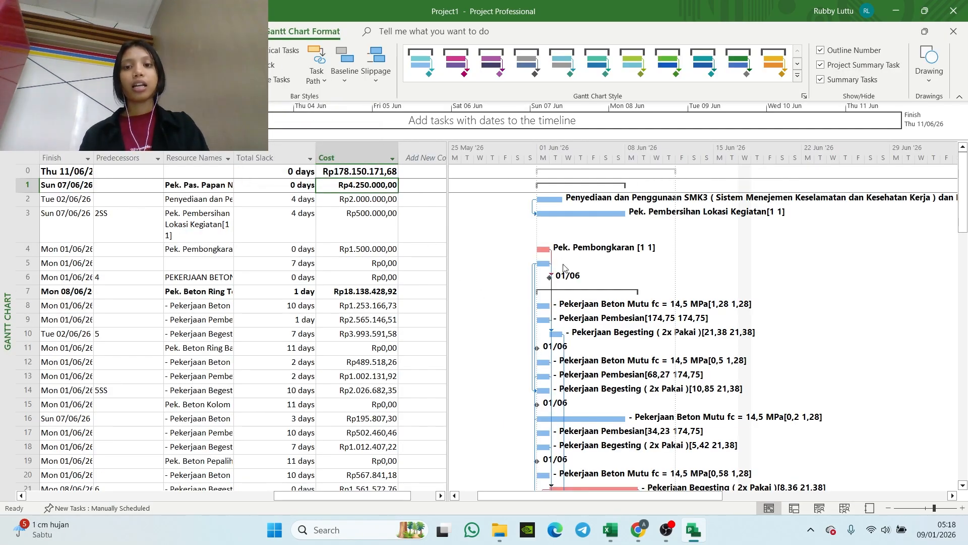
scroll(564, 288, "down", 1)
scroll(564, 288, "down", 20)
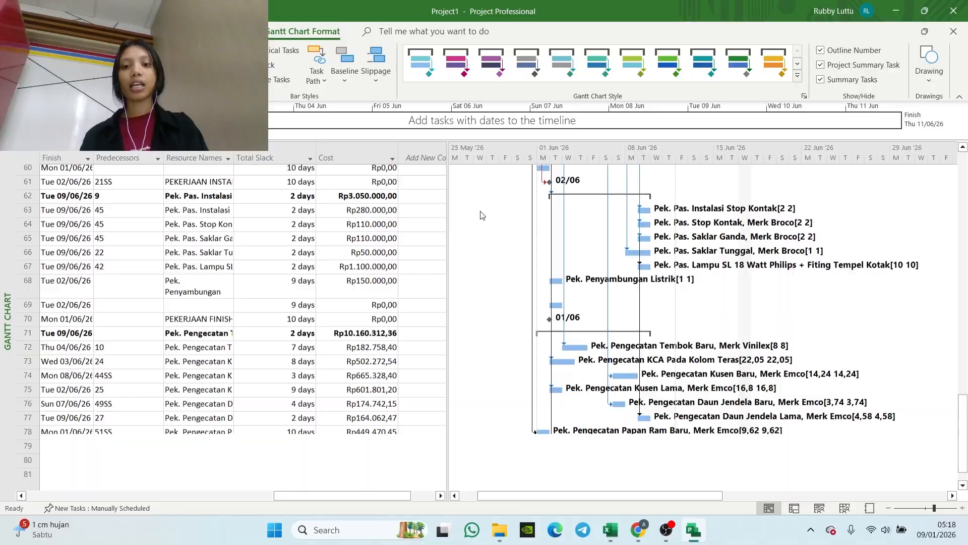
scroll(481, 208, "up", 20)
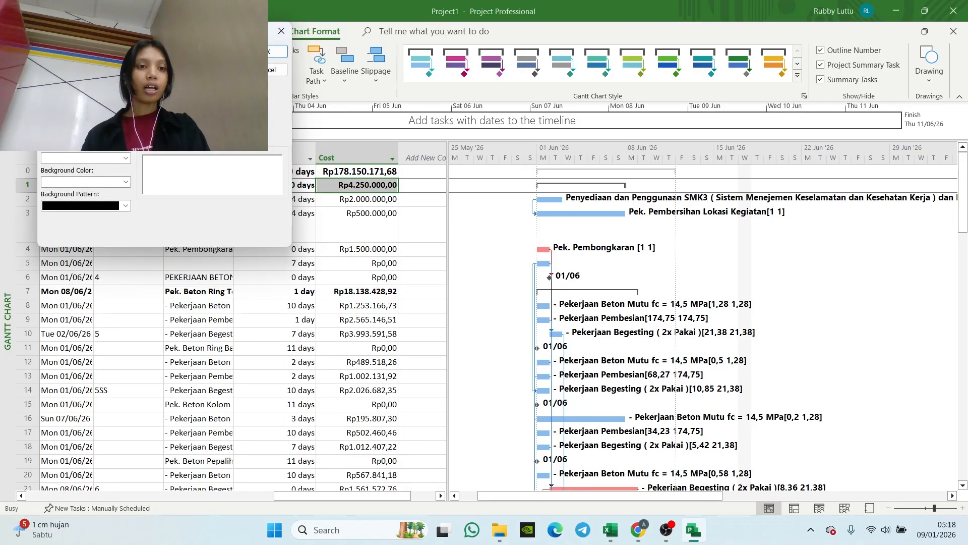
Step: Set the text colour of critical tasks to standard red and review the task list
left_click(63, 158)
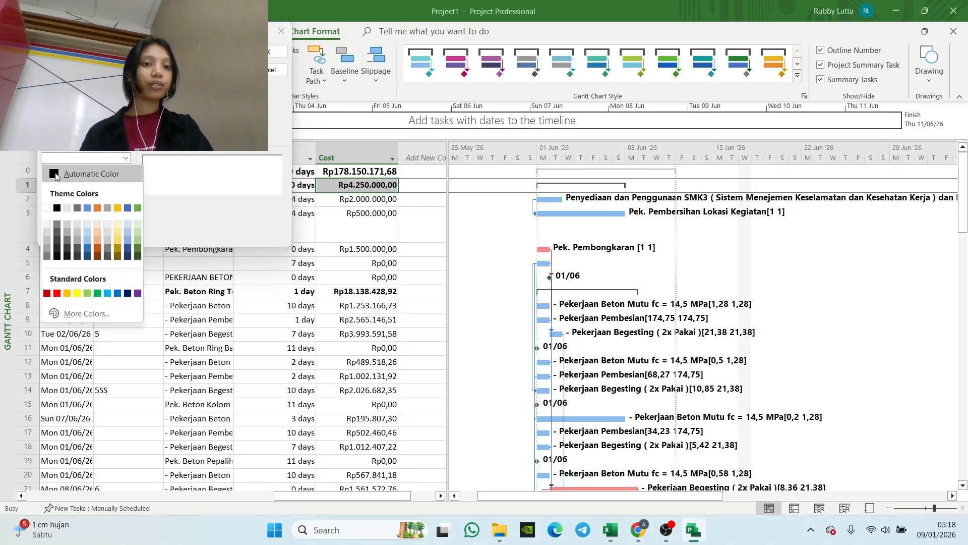
left_click(55, 297)
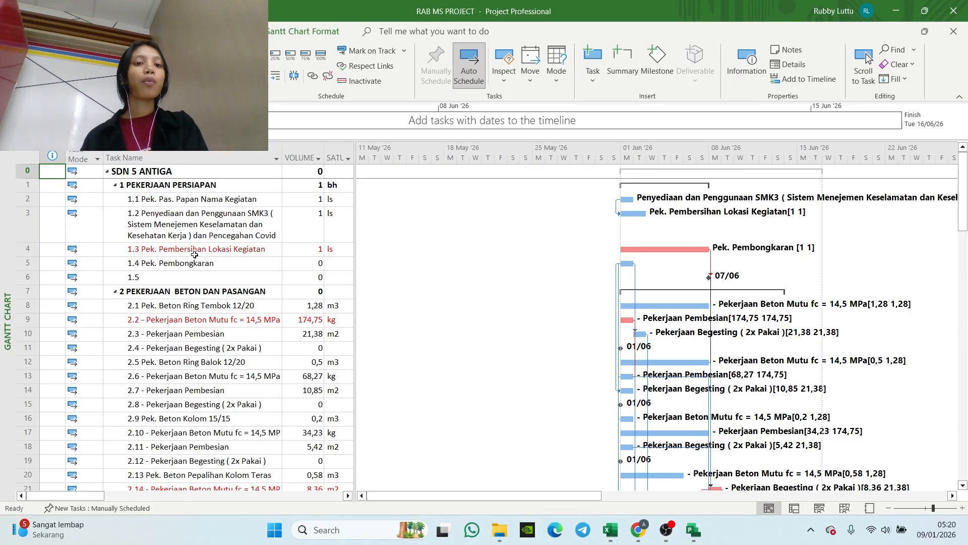
scroll(193, 248, "down", 3)
scroll(188, 234, "up", 3)
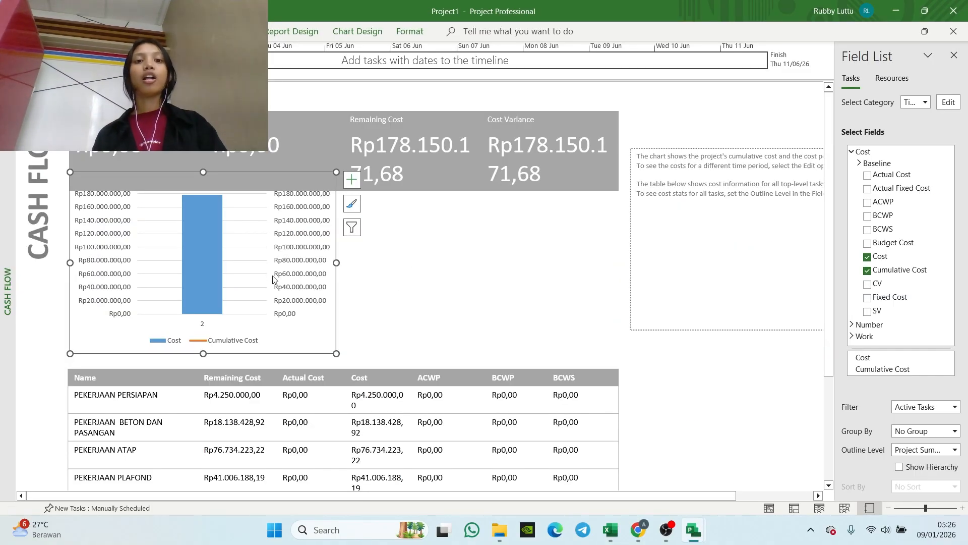
Step: Set the cash flow chart's timescale to weeks with the date format "1, 2, 3, 4, ... (From Start)"
left_click(260, 274)
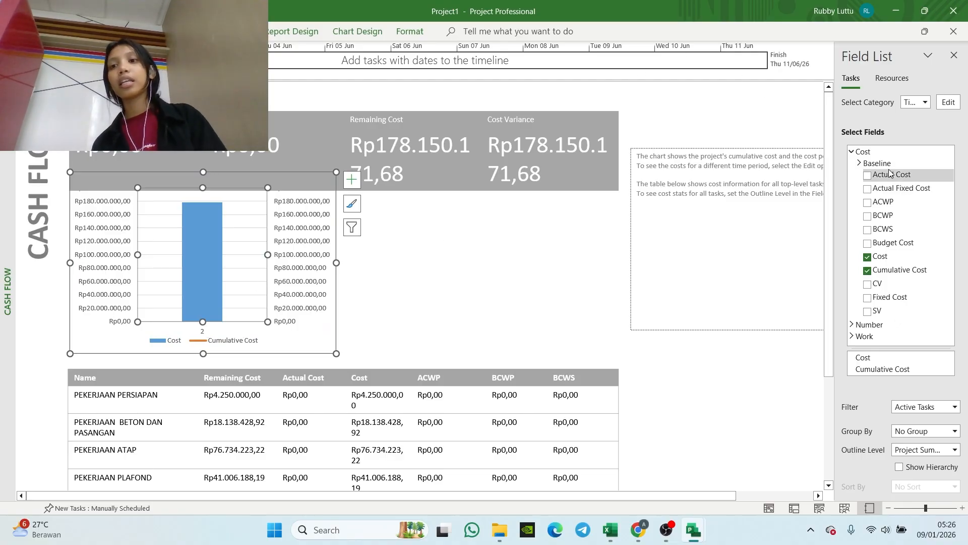
left_click(948, 102)
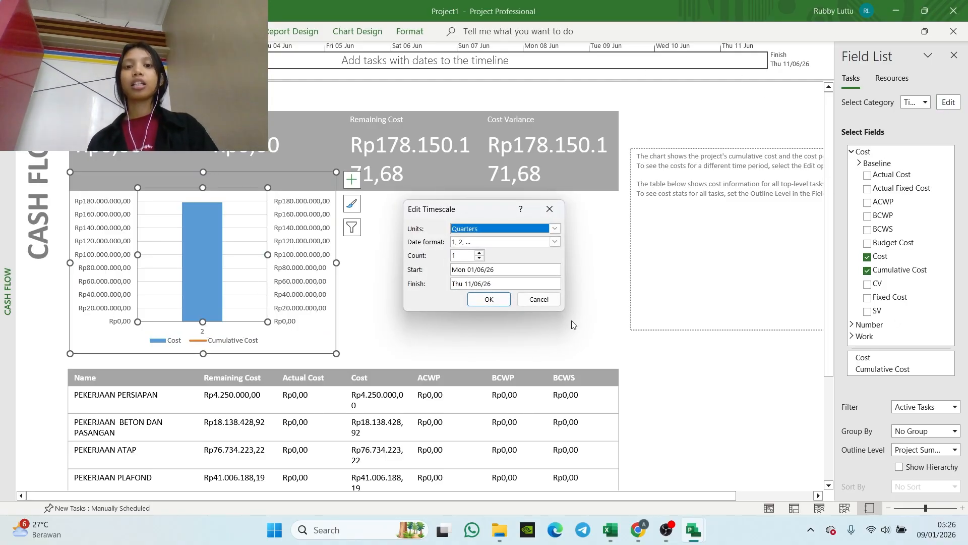
left_click(555, 228)
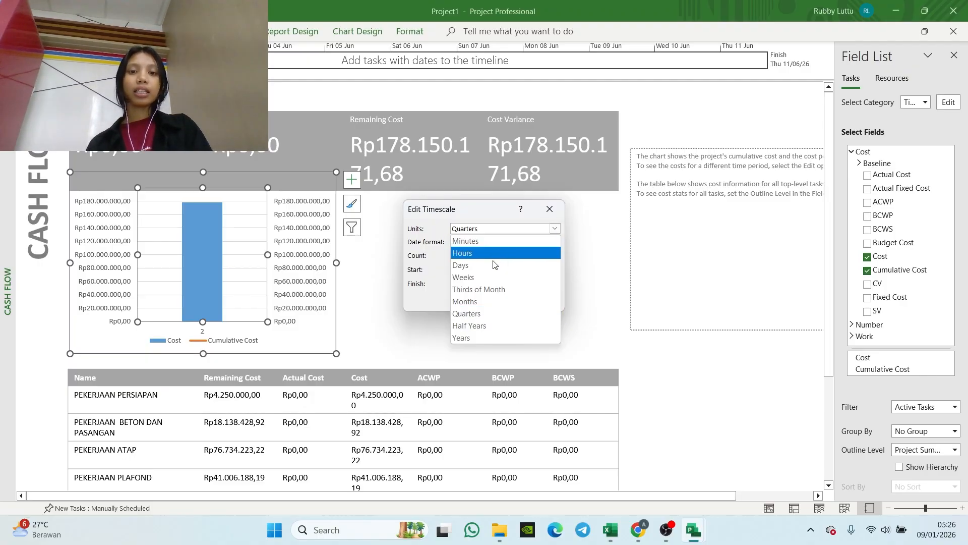
left_click(483, 276)
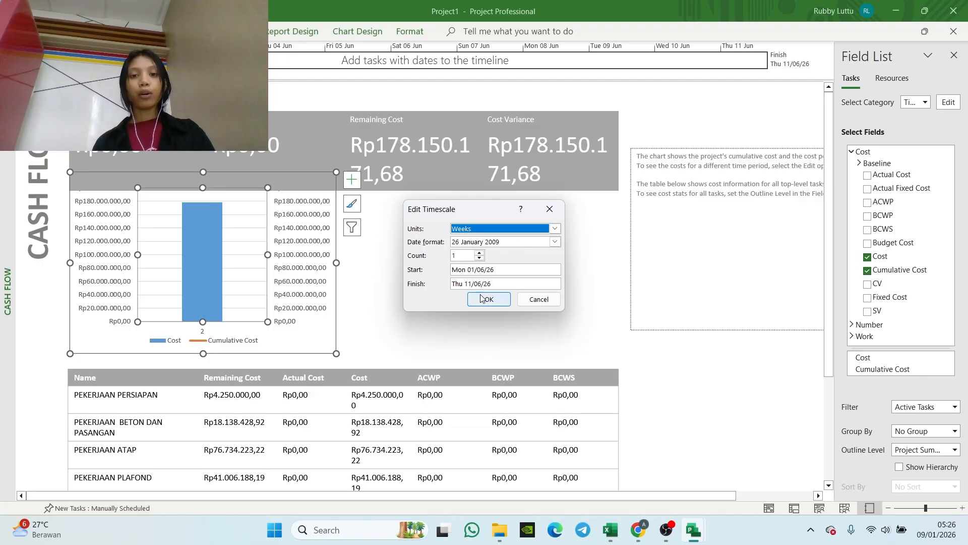
left_click(555, 242)
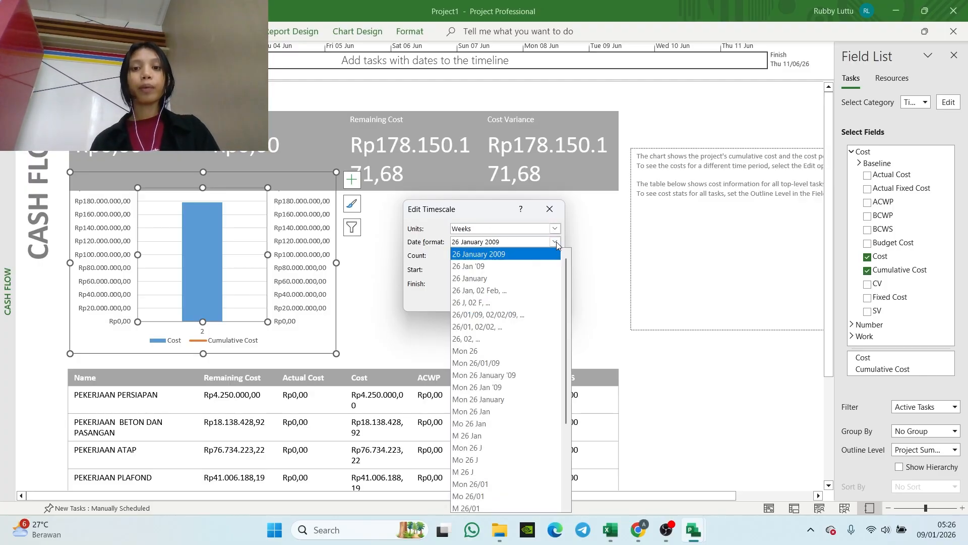
scroll(528, 370, "down", 3)
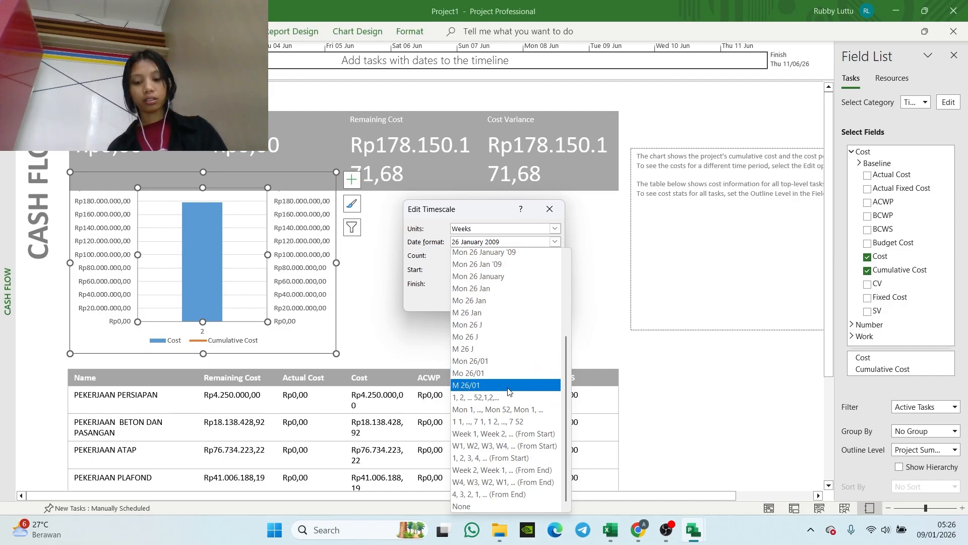
left_click(486, 460)
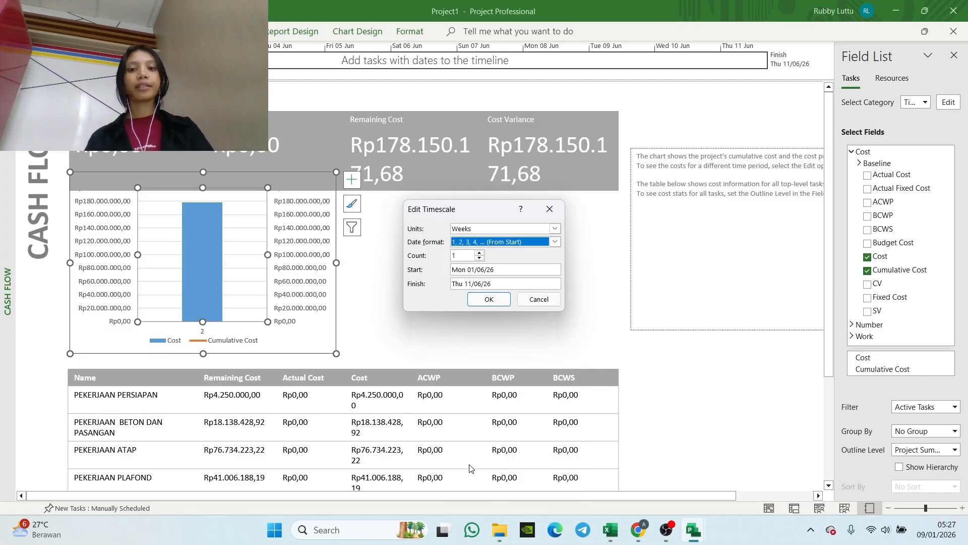
left_click(487, 300)
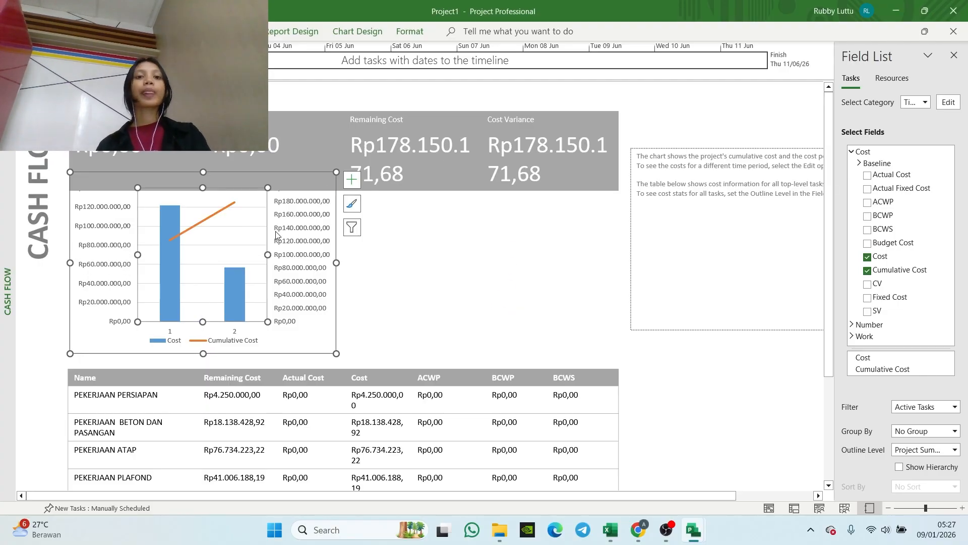
left_click(396, 277)
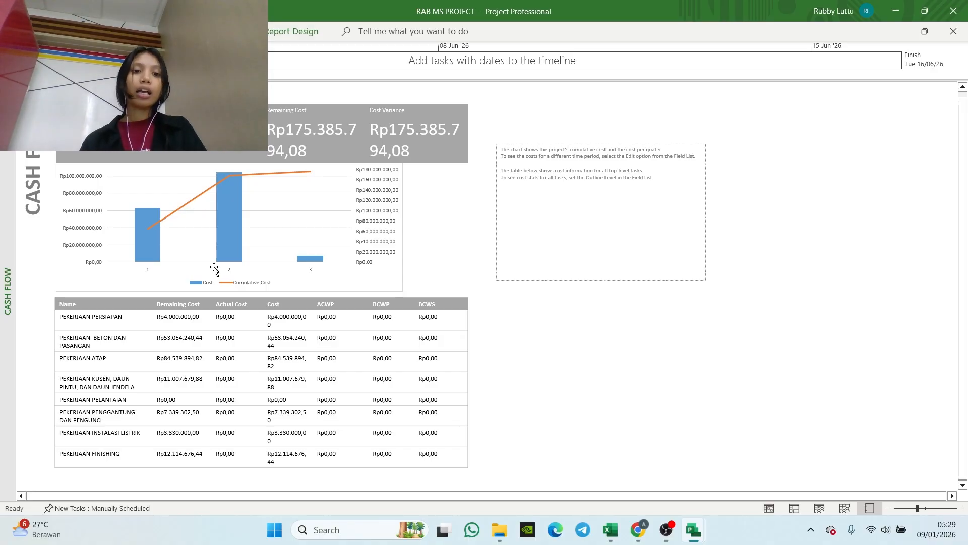
left_click(241, 257)
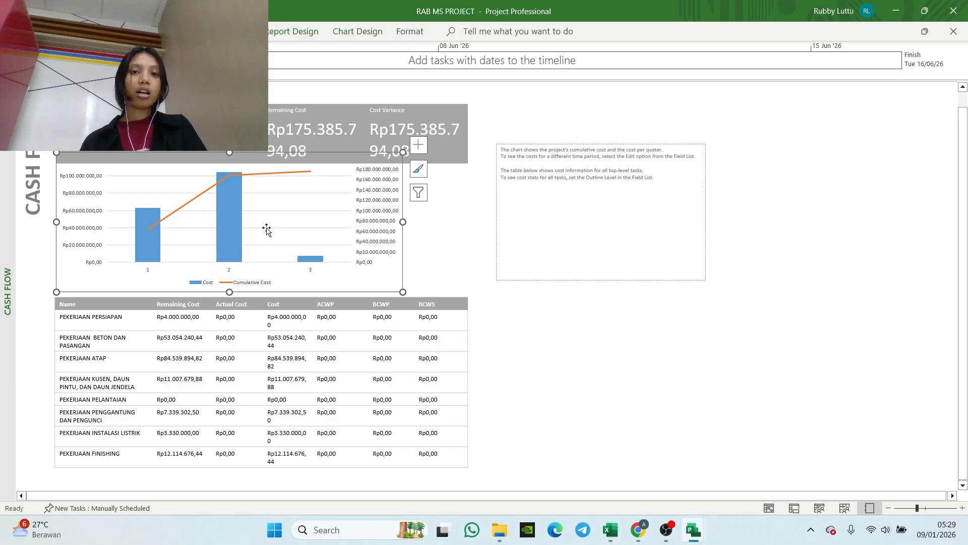
left_click(315, 224)
left_click(263, 276)
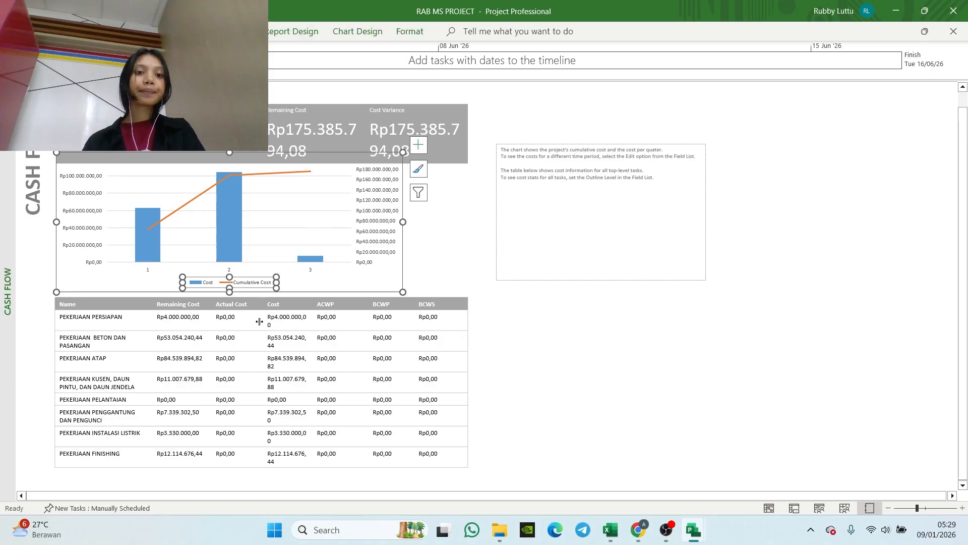
left_click(260, 321)
left_click(457, 255)
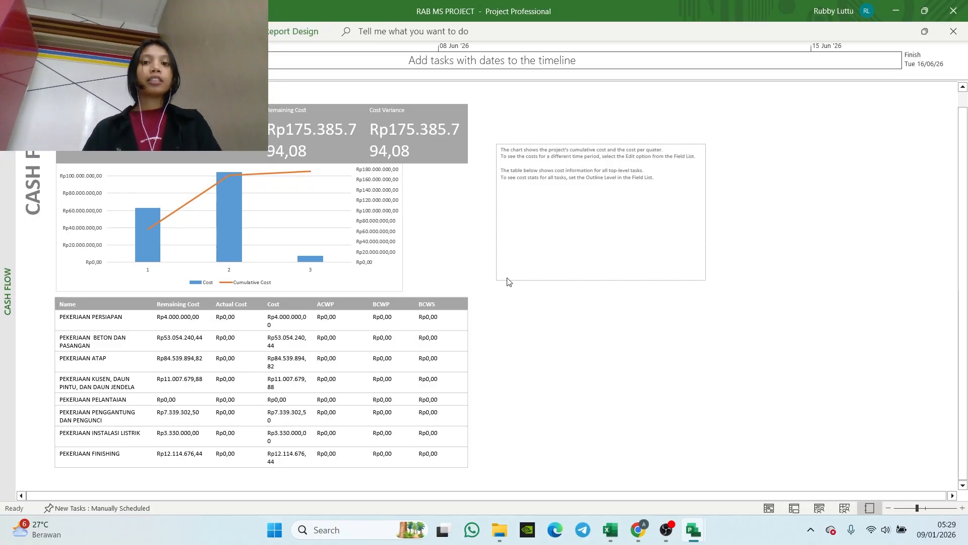